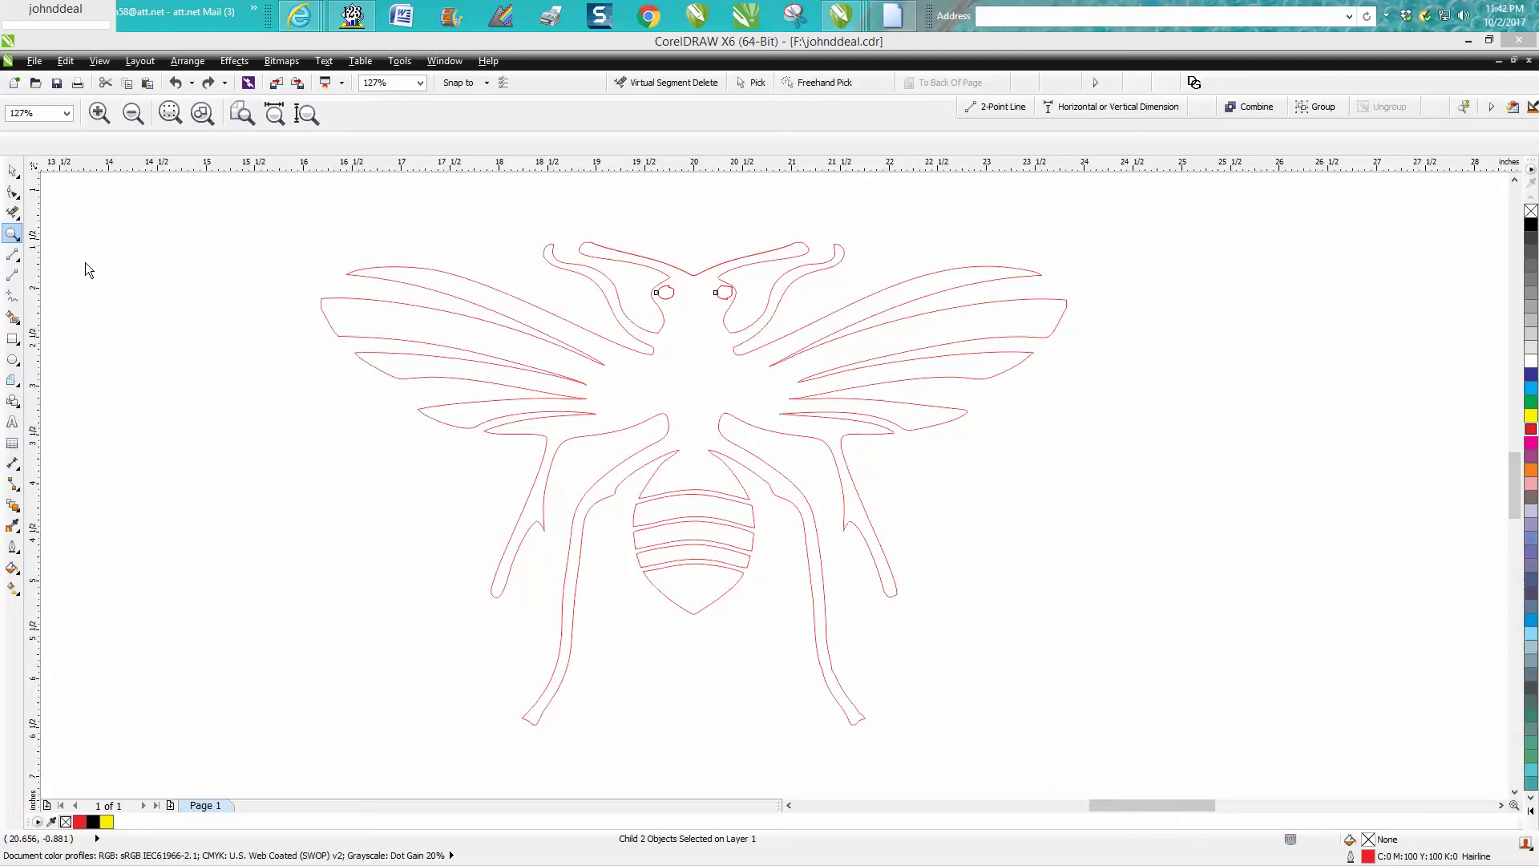
# Zoom in to inspect the reference hornets, the red outlined hornet's leg tips and head.
pyautogui.scroll(-3, 491, 304)
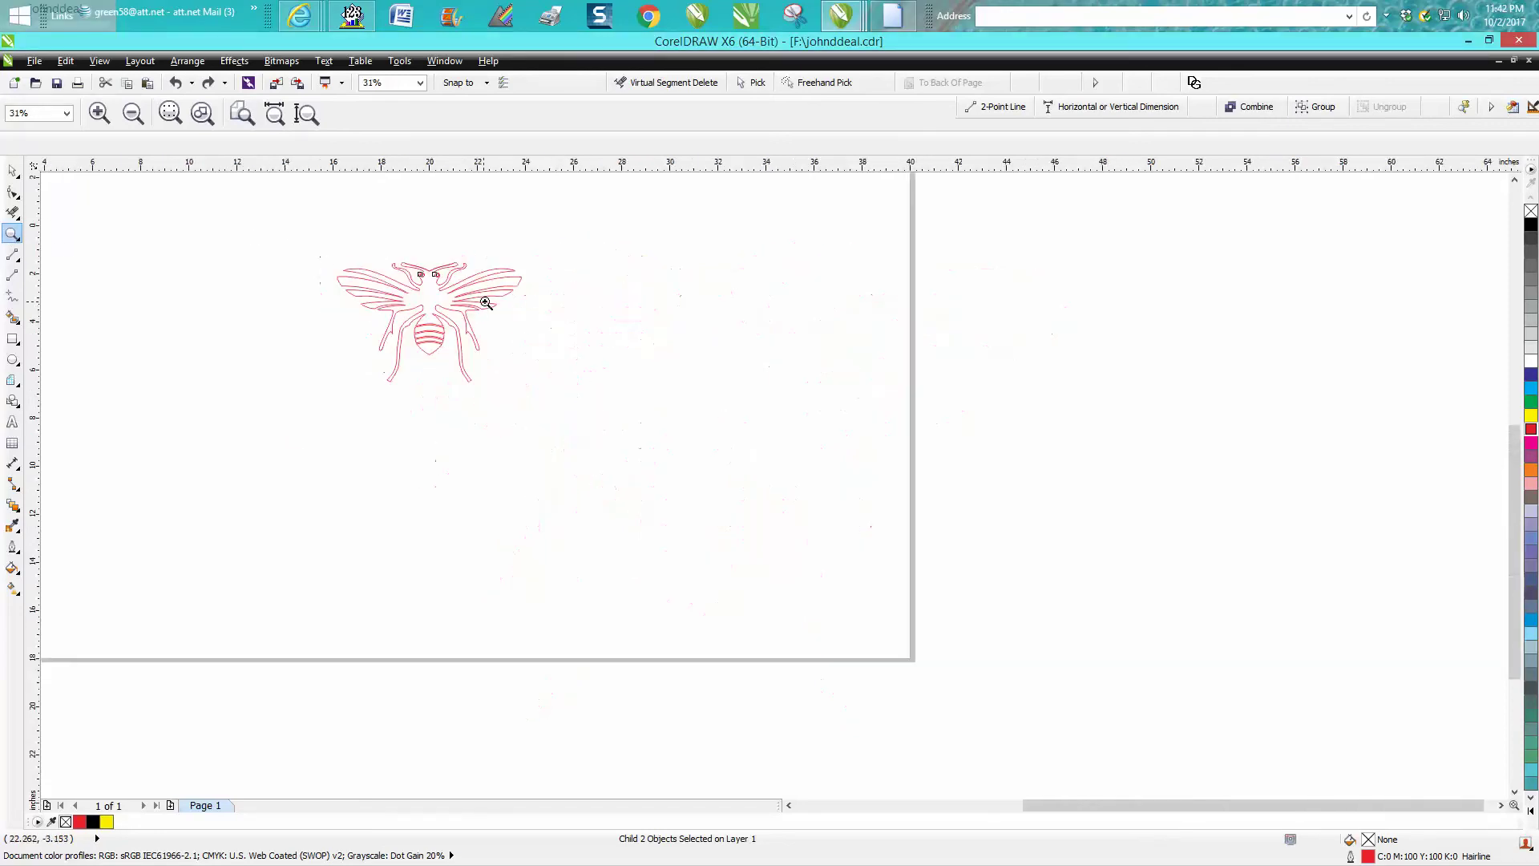
pyautogui.scroll(-1, 460, 311)
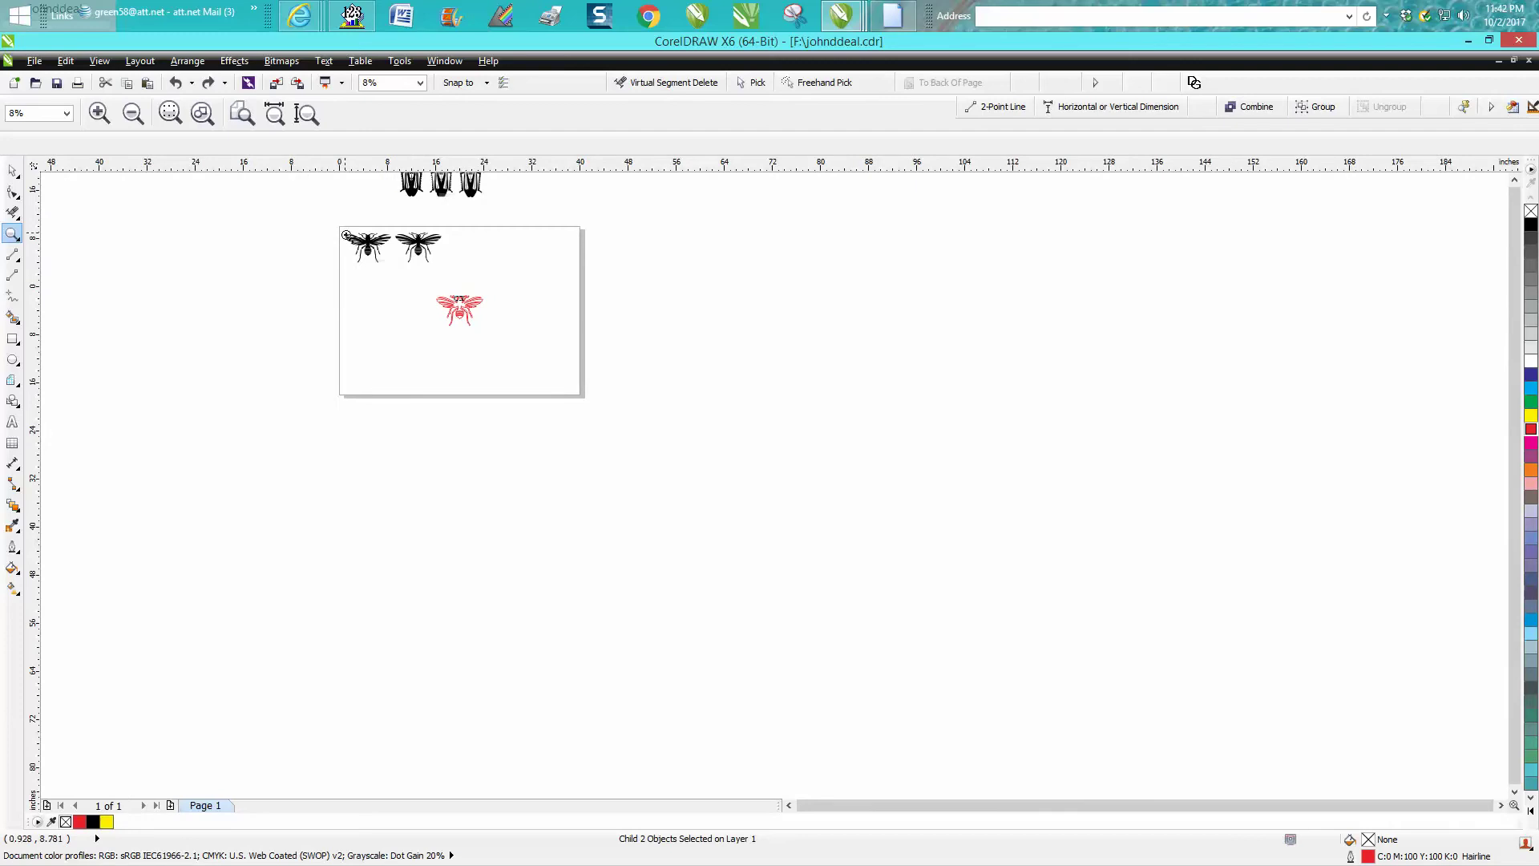
pyautogui.moveTo(341, 228); pyautogui.dragTo(430, 284)
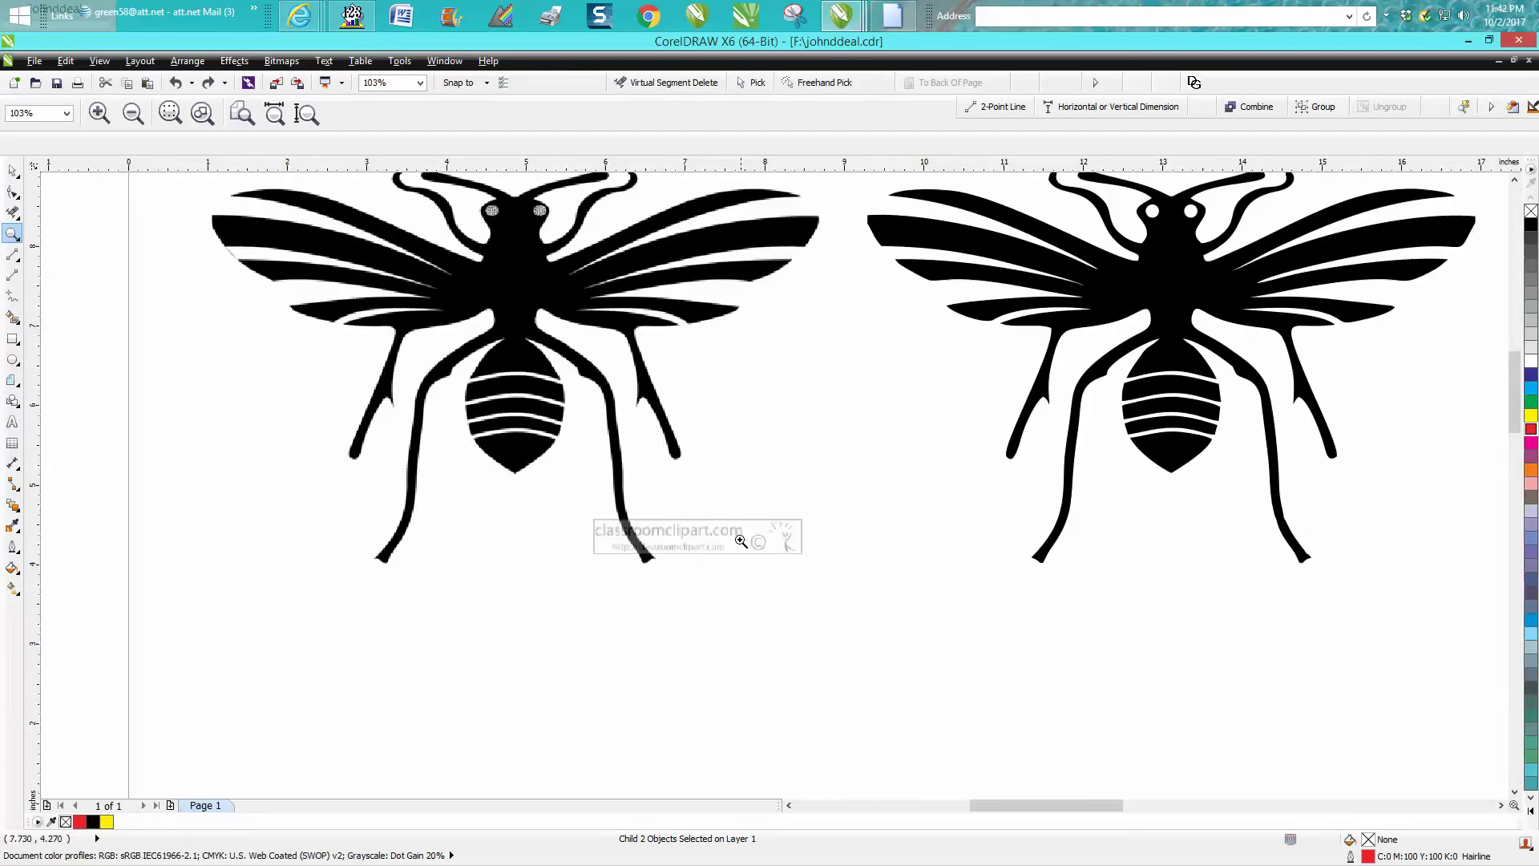
pyautogui.scroll(-2, 737, 537)
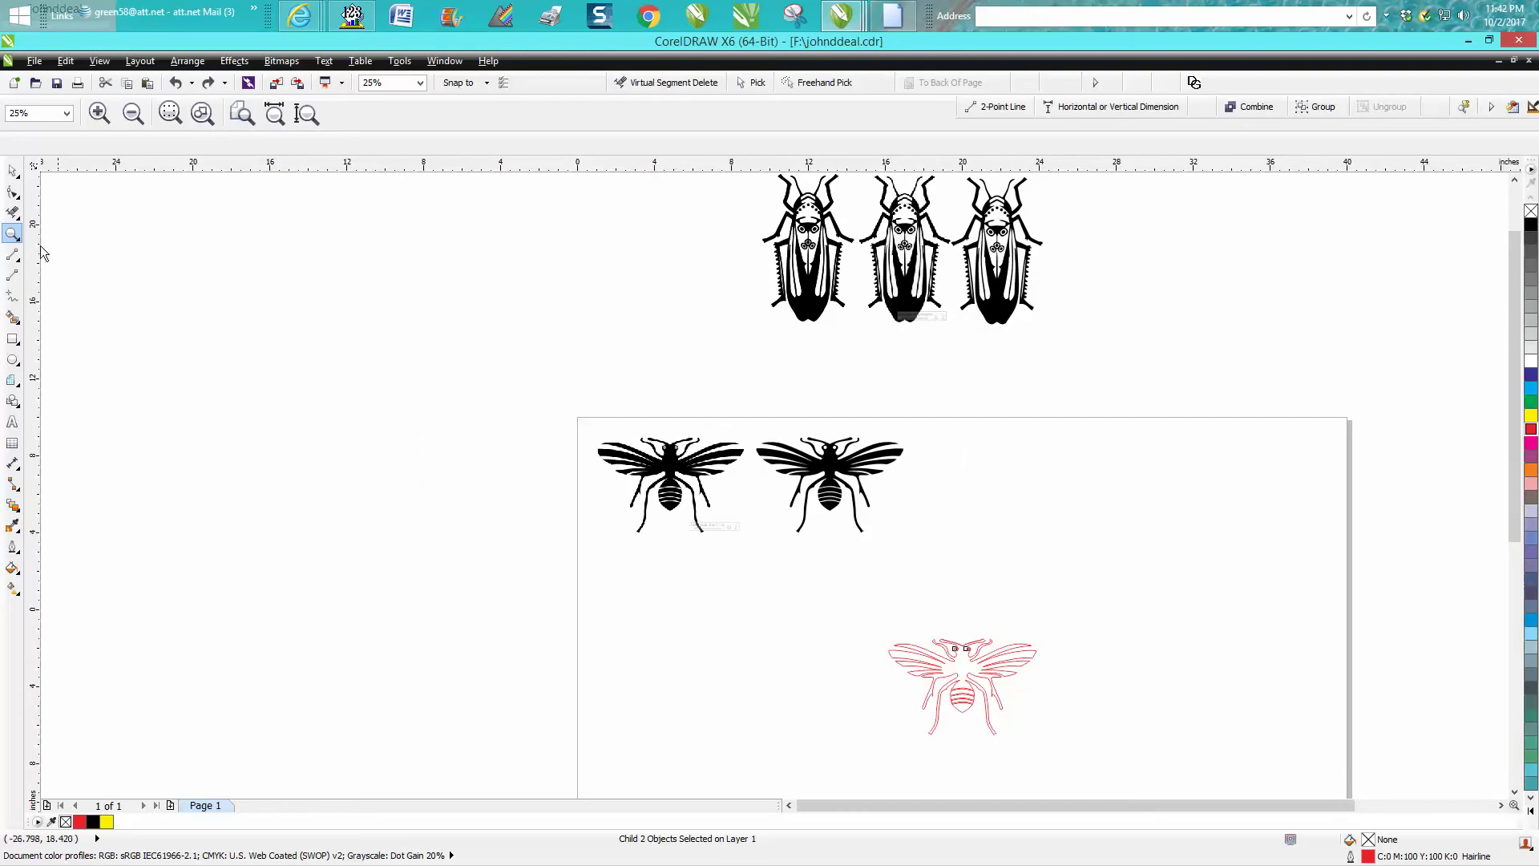
pyautogui.moveTo(879, 618); pyautogui.dragTo(1099, 742)
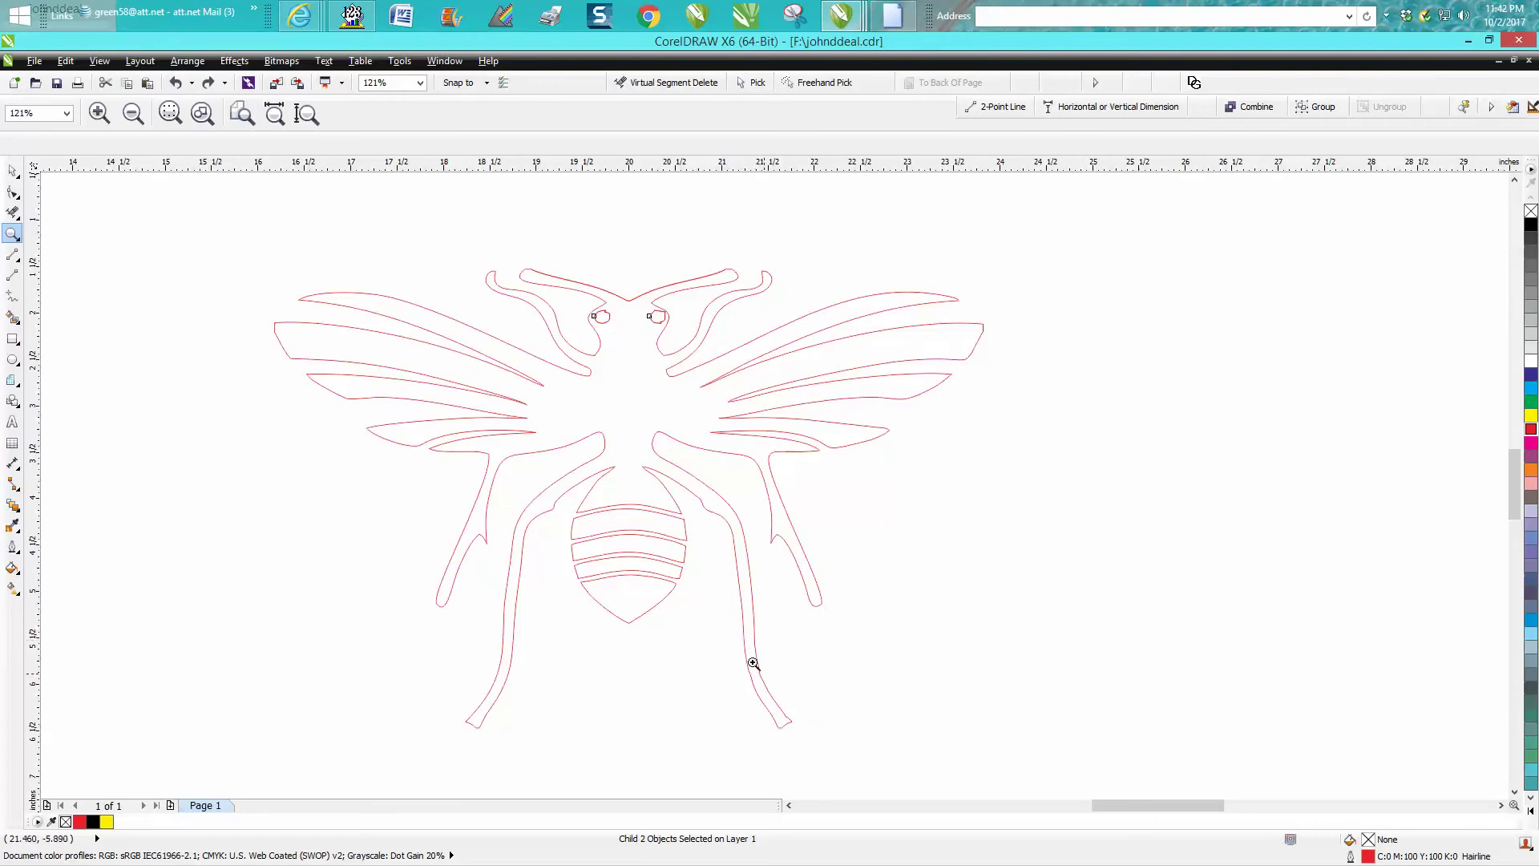
pyautogui.moveTo(739, 642); pyautogui.dragTo(869, 768)
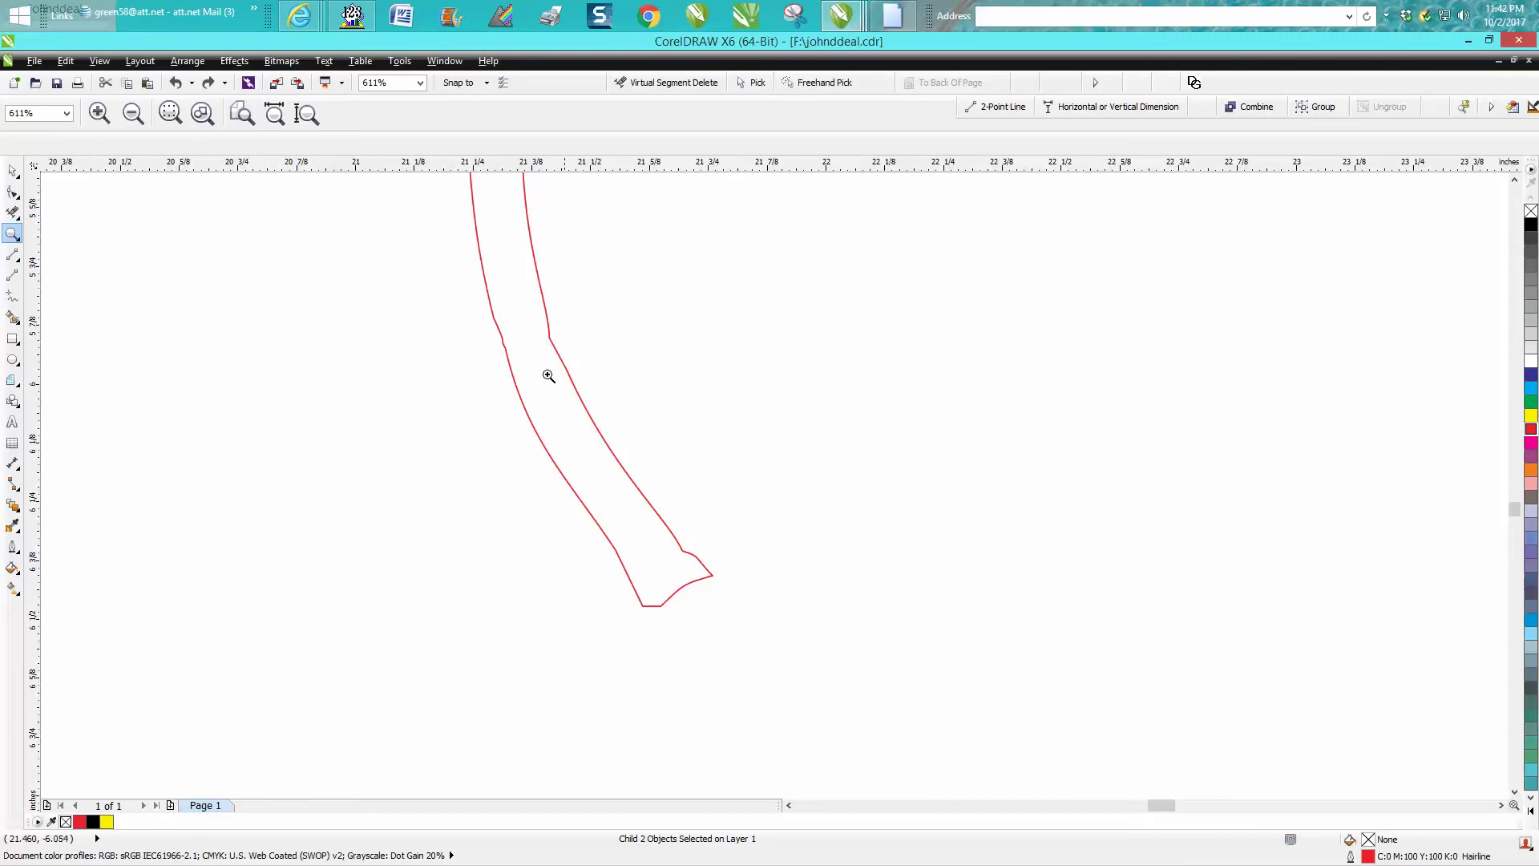
pyautogui.scroll(-5, 734, 501)
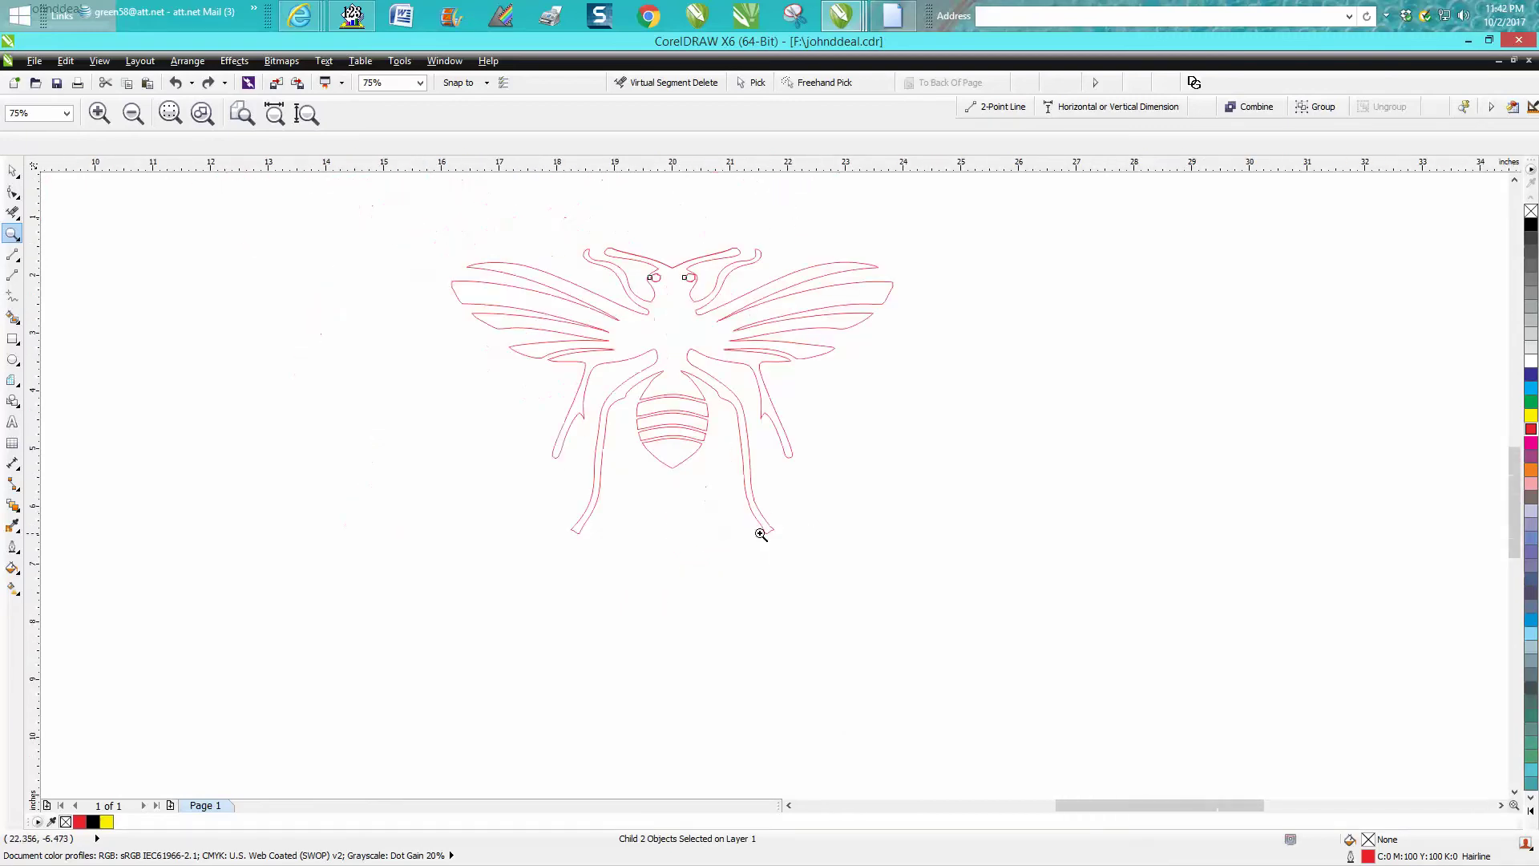
pyautogui.moveTo(559, 471); pyautogui.dragTo(643, 556)
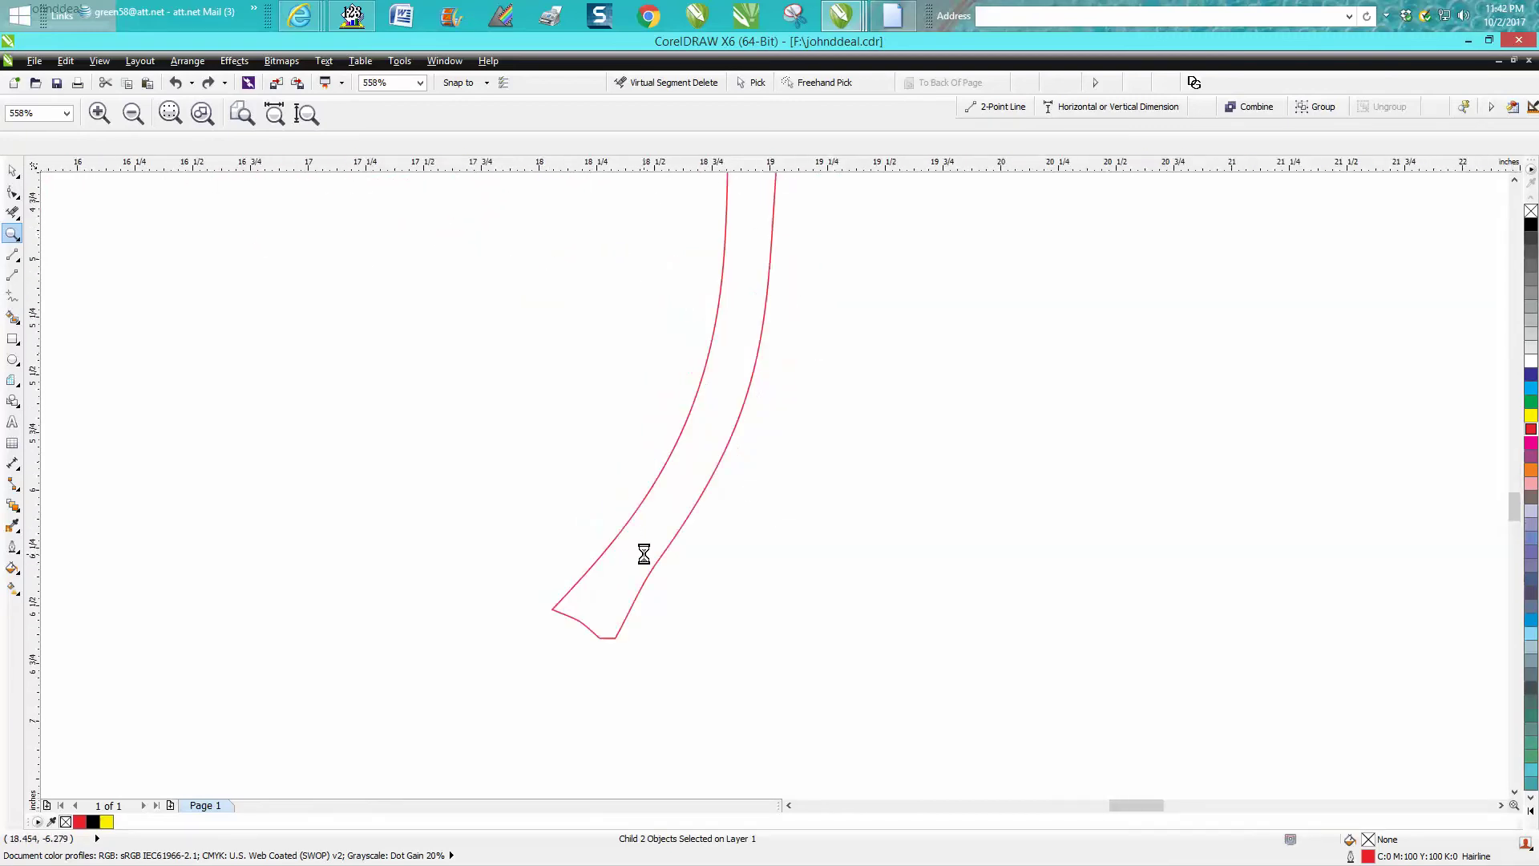
pyautogui.scroll(-5, 642, 553)
pyautogui.moveTo(698, 280); pyautogui.dragTo(777, 335)
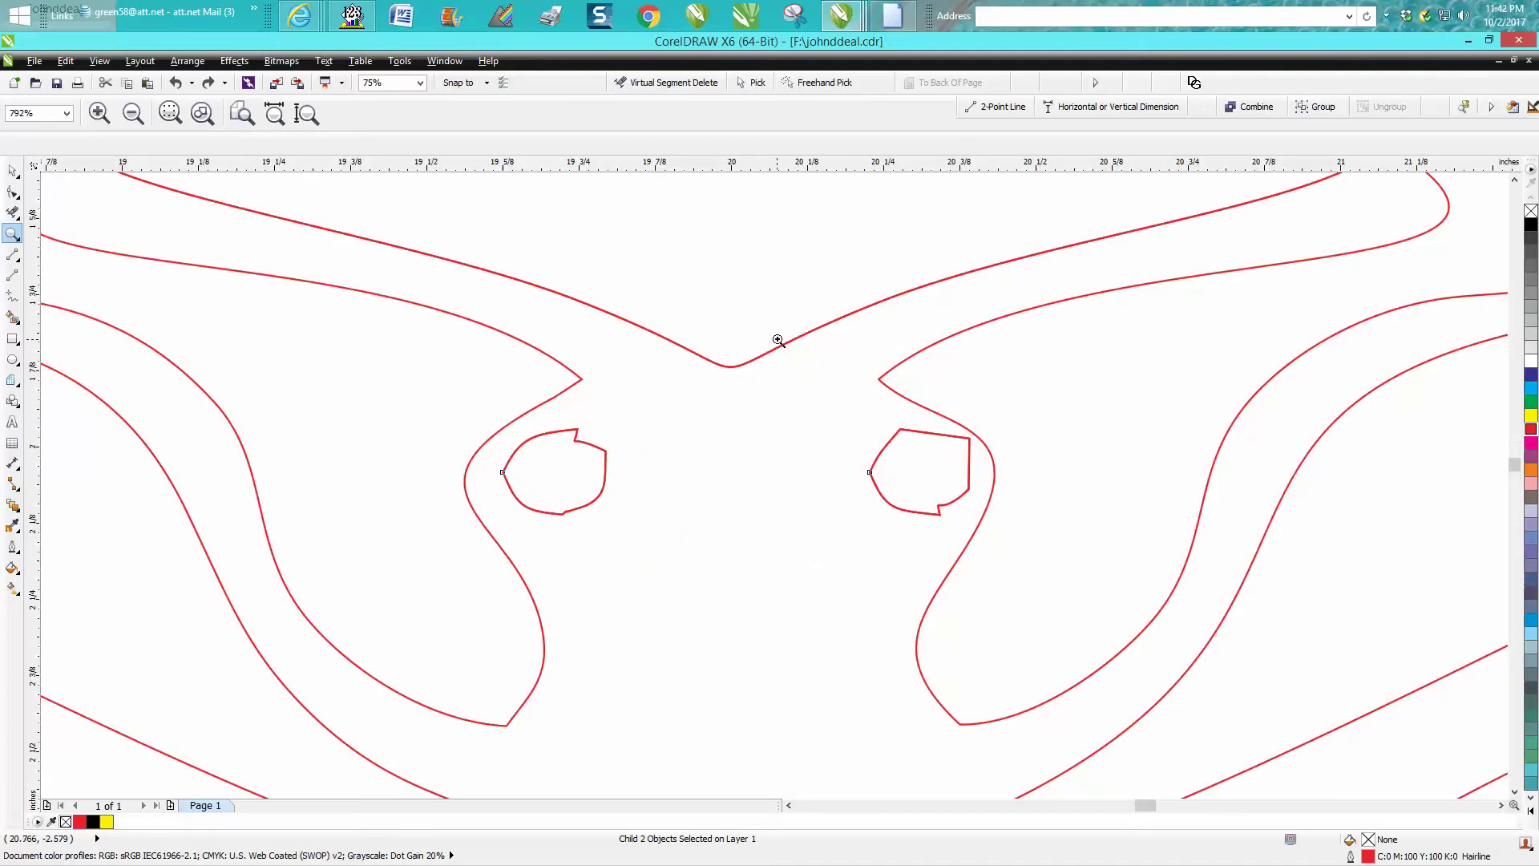
# Reshape the top right of the left eye outline with the Shape tool.
pyautogui.click(12, 192)
pyautogui.moveTo(583, 430); pyautogui.dragTo(591, 449)
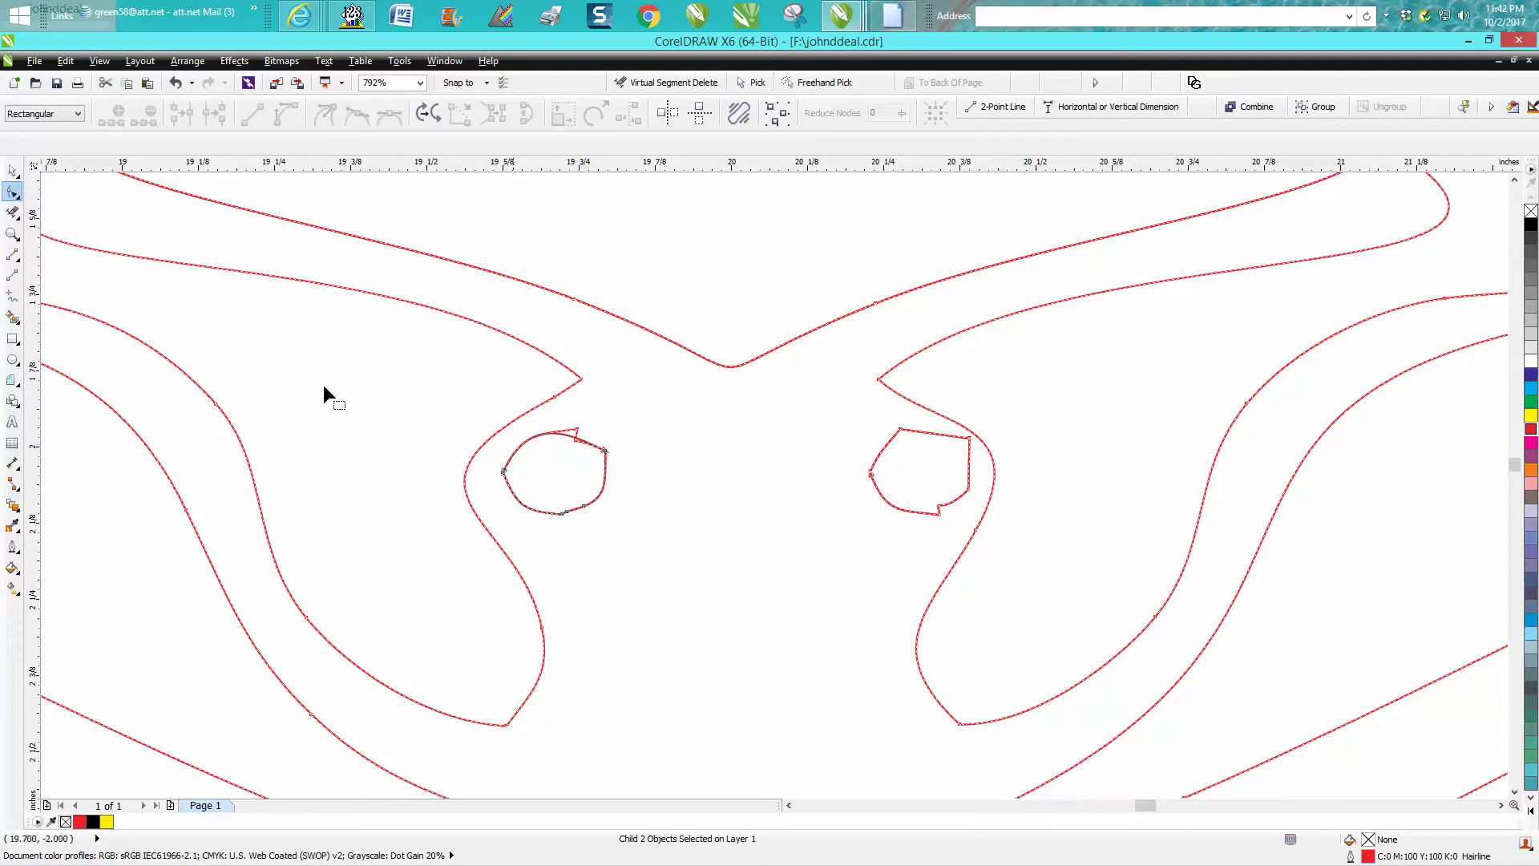
pyautogui.press('space')
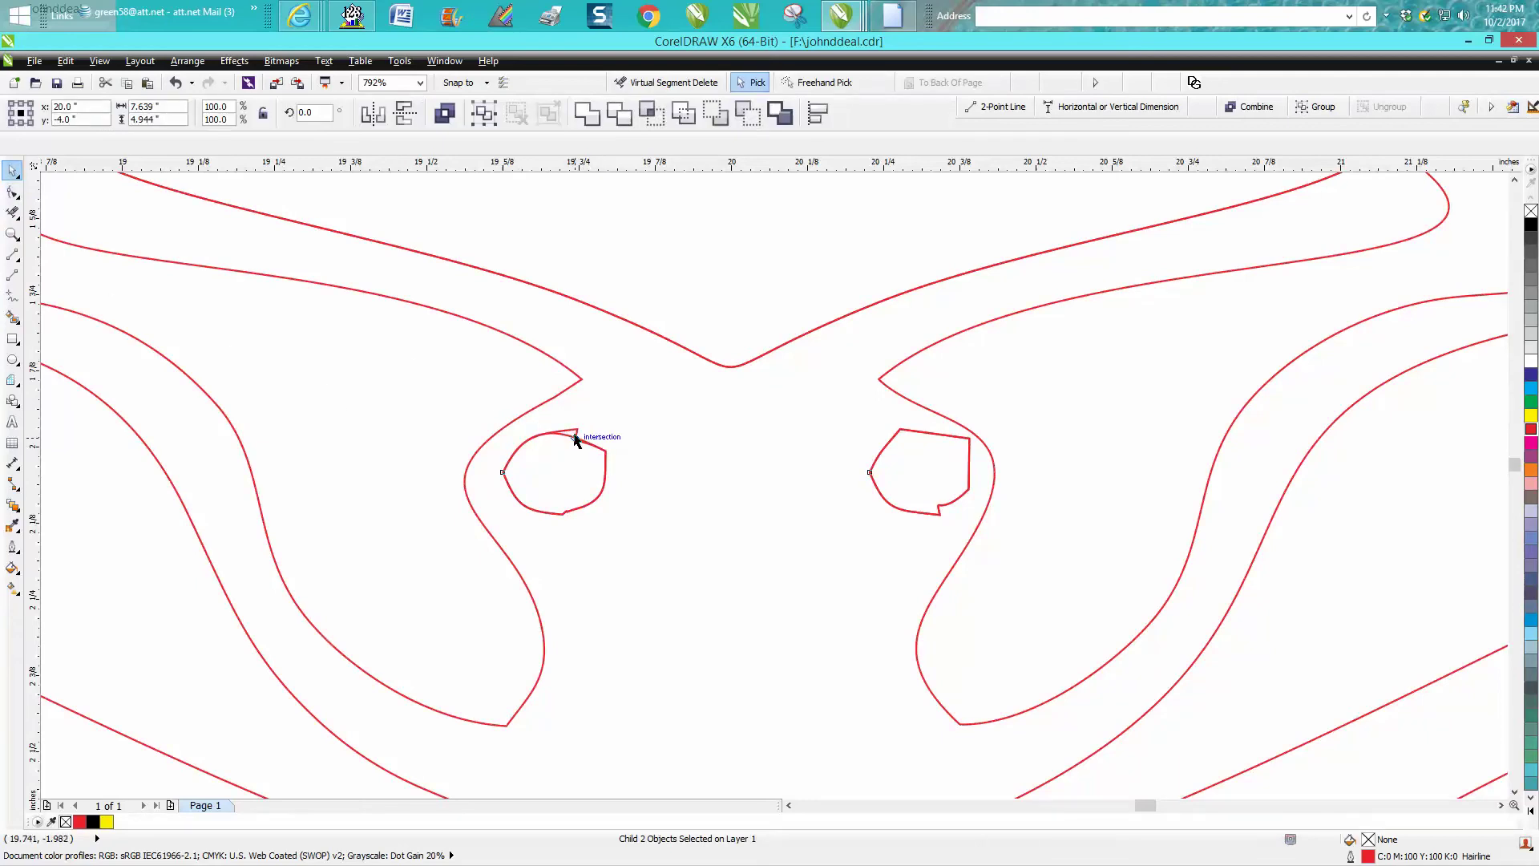
pyautogui.click(576, 434)
# Ungroup the hornet outline group into its 10 separate objects.
pyautogui.click(673, 305)
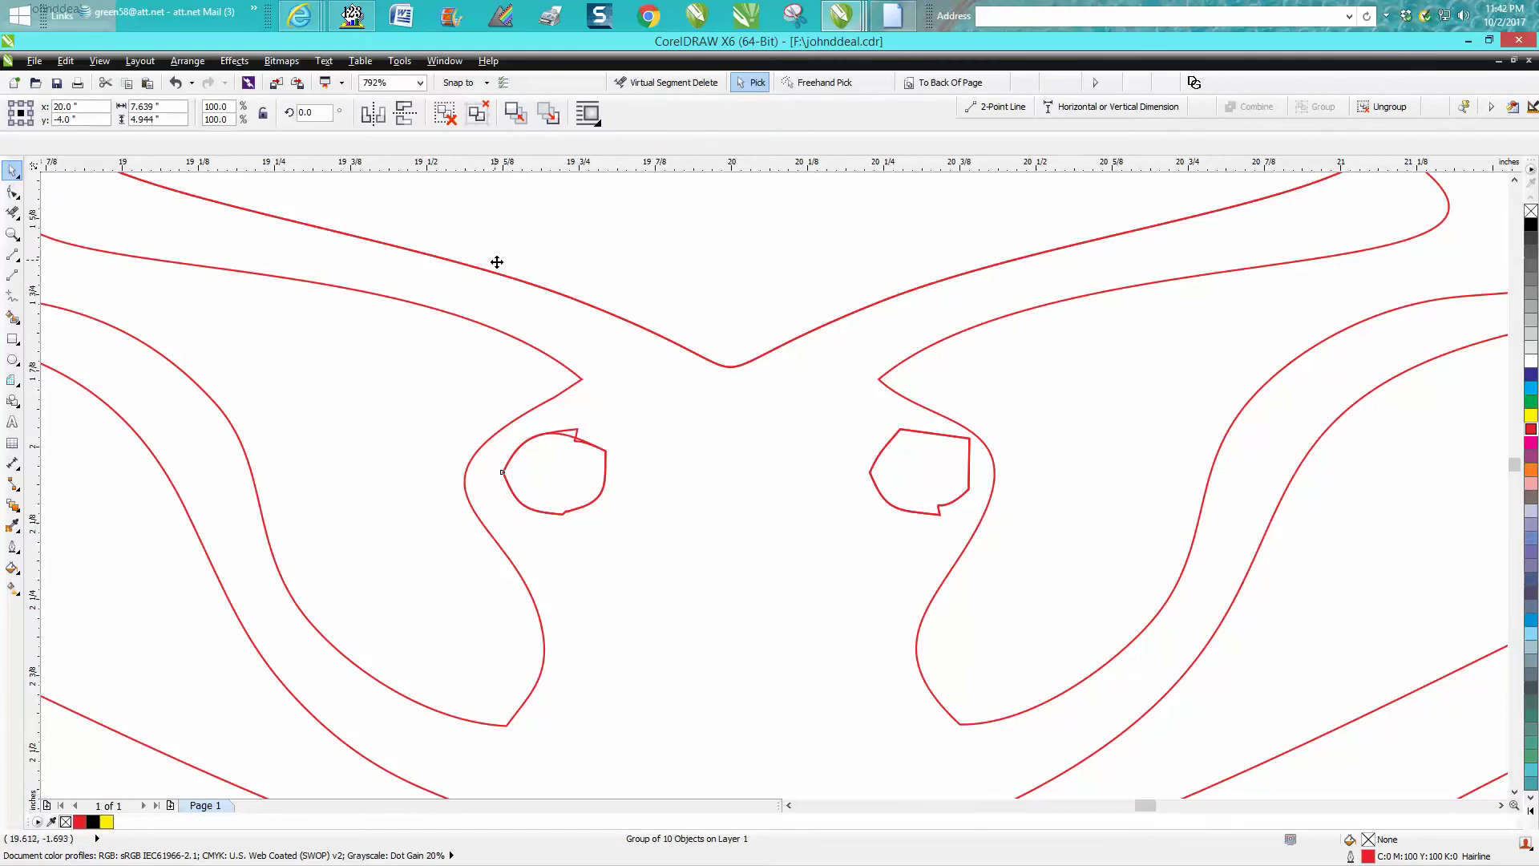
pyautogui.click(189, 61)
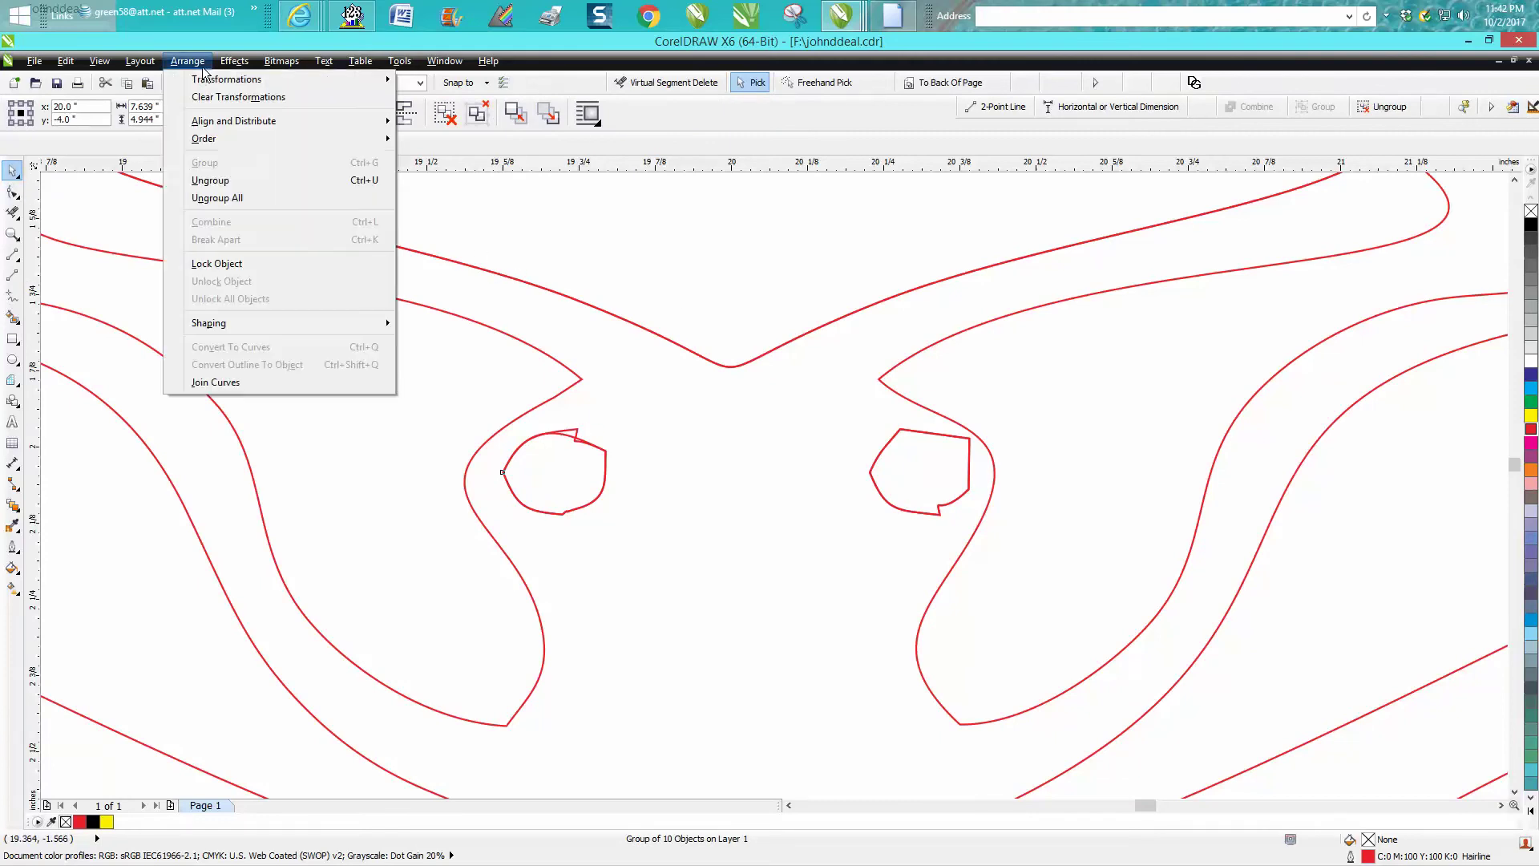
pyautogui.click(211, 180)
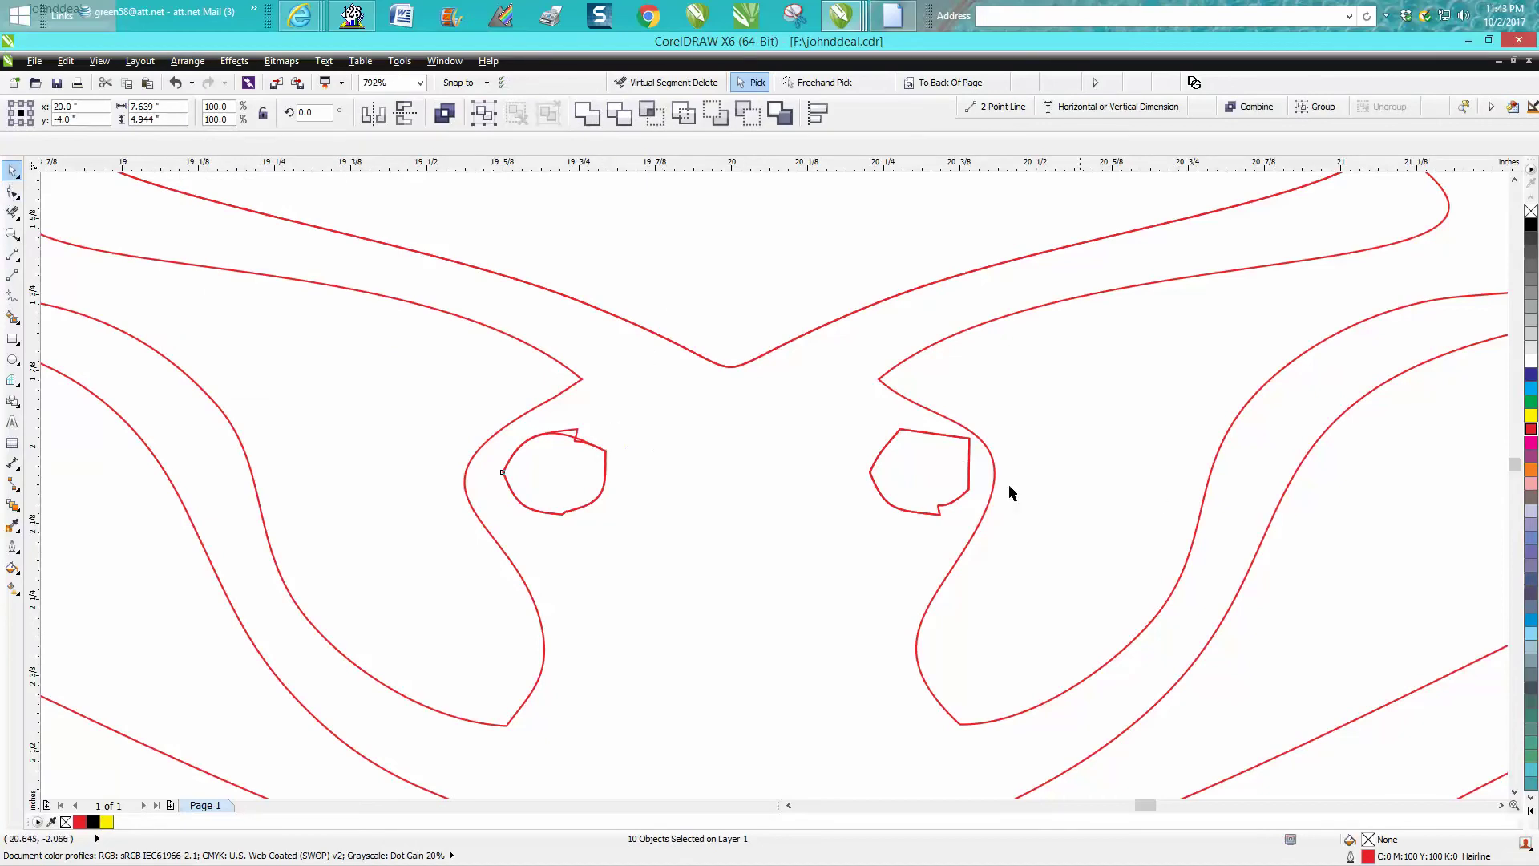
pyautogui.scroll(-3, 1016, 491)
pyautogui.click(325, 260)
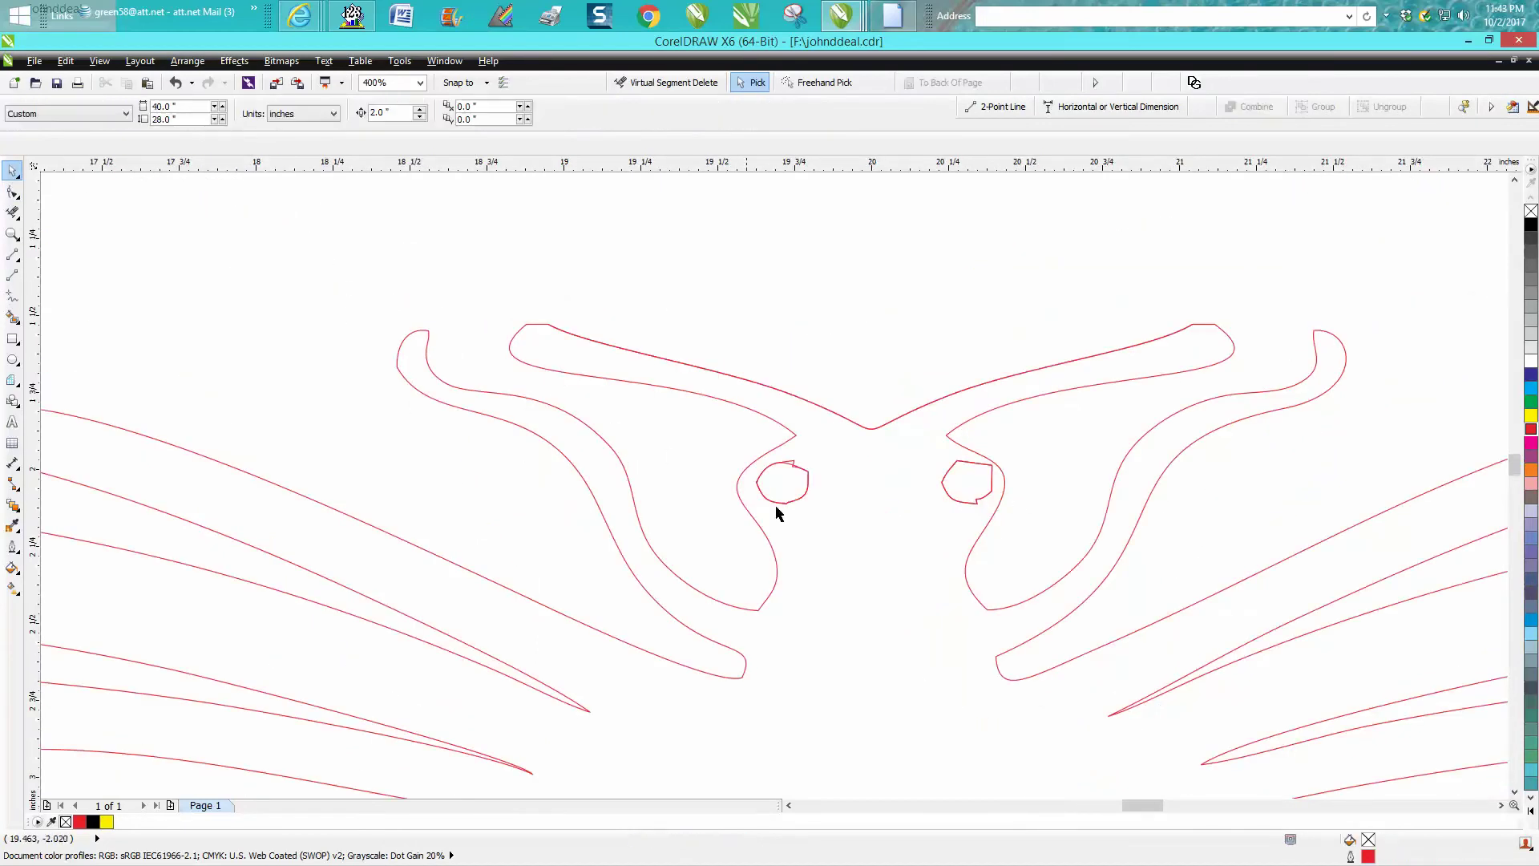
# Break the head curve containing the left eye apart with Arrange > Break Curve Apart.
pyautogui.click(805, 475)
pyautogui.click(851, 486)
pyautogui.click(806, 478)
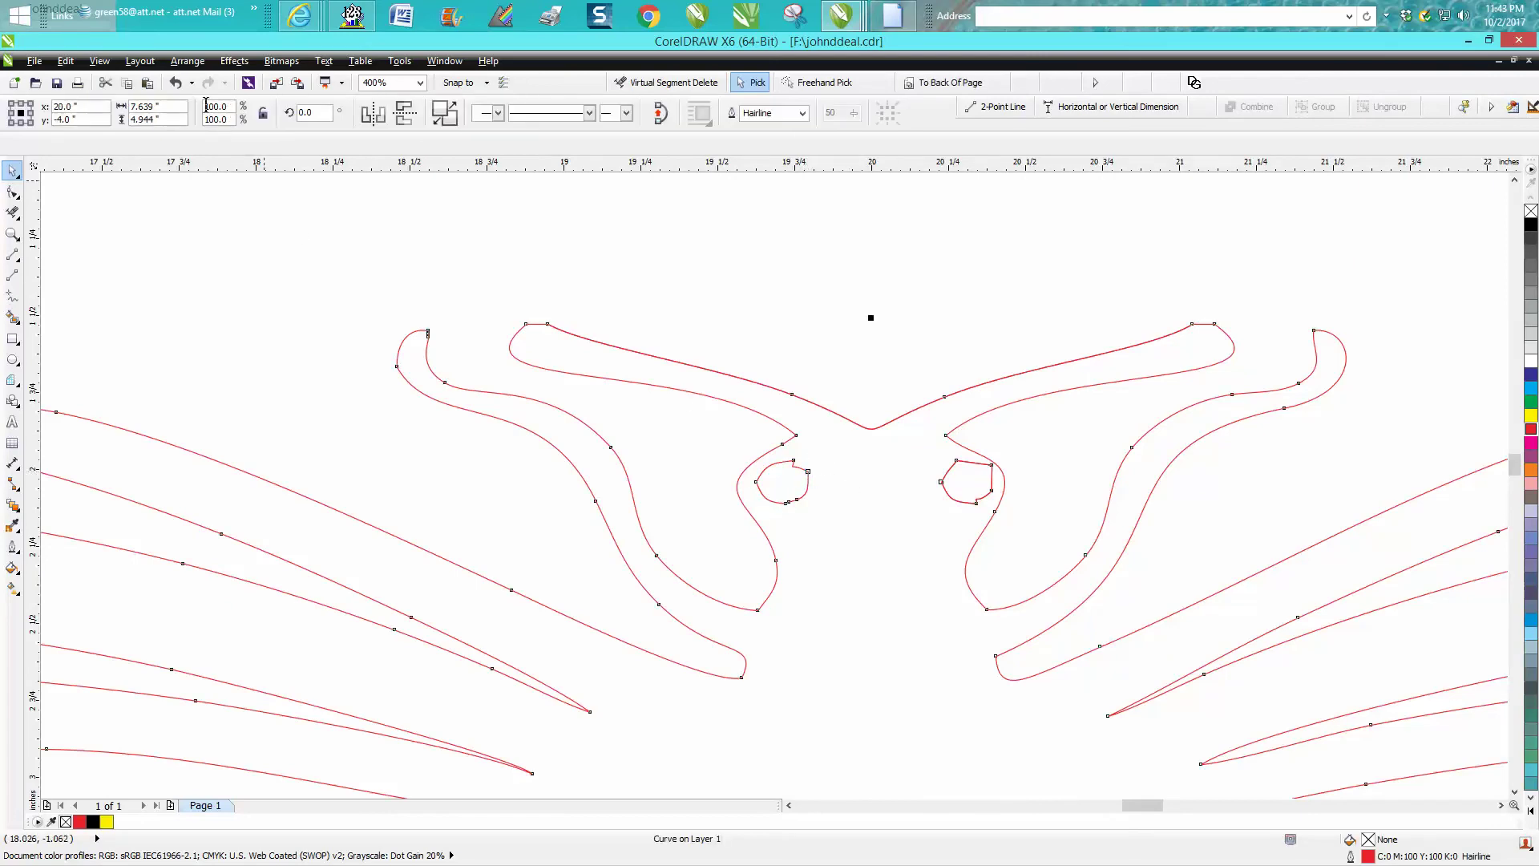
pyautogui.click(187, 61)
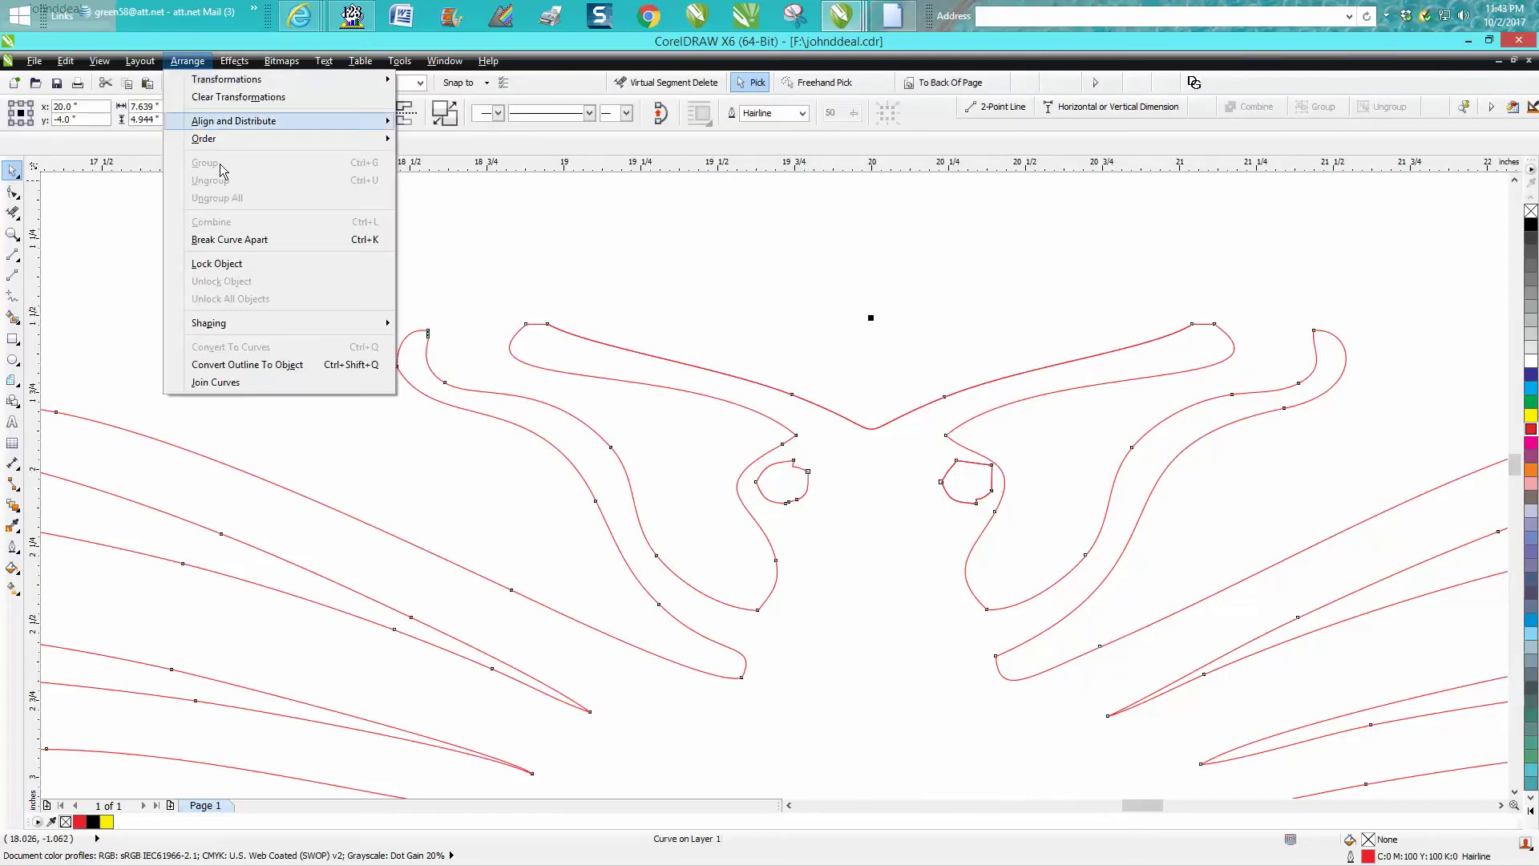
pyautogui.click(245, 240)
# Delete the separated left eye curve.
pyautogui.click(695, 286)
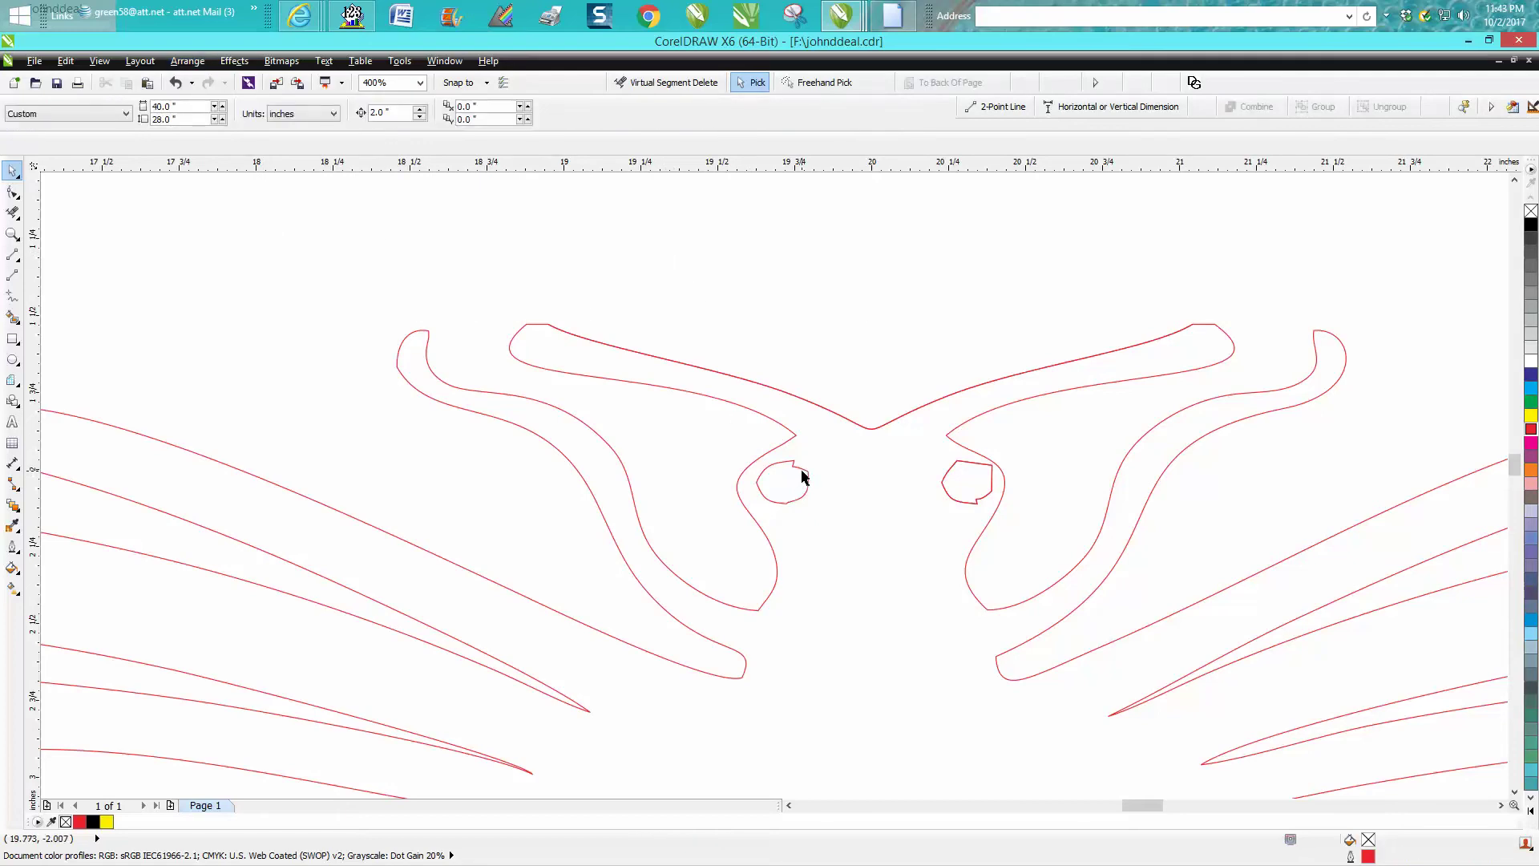
pyautogui.click(804, 477)
pyautogui.press('Delete')
pyautogui.click(13, 358)
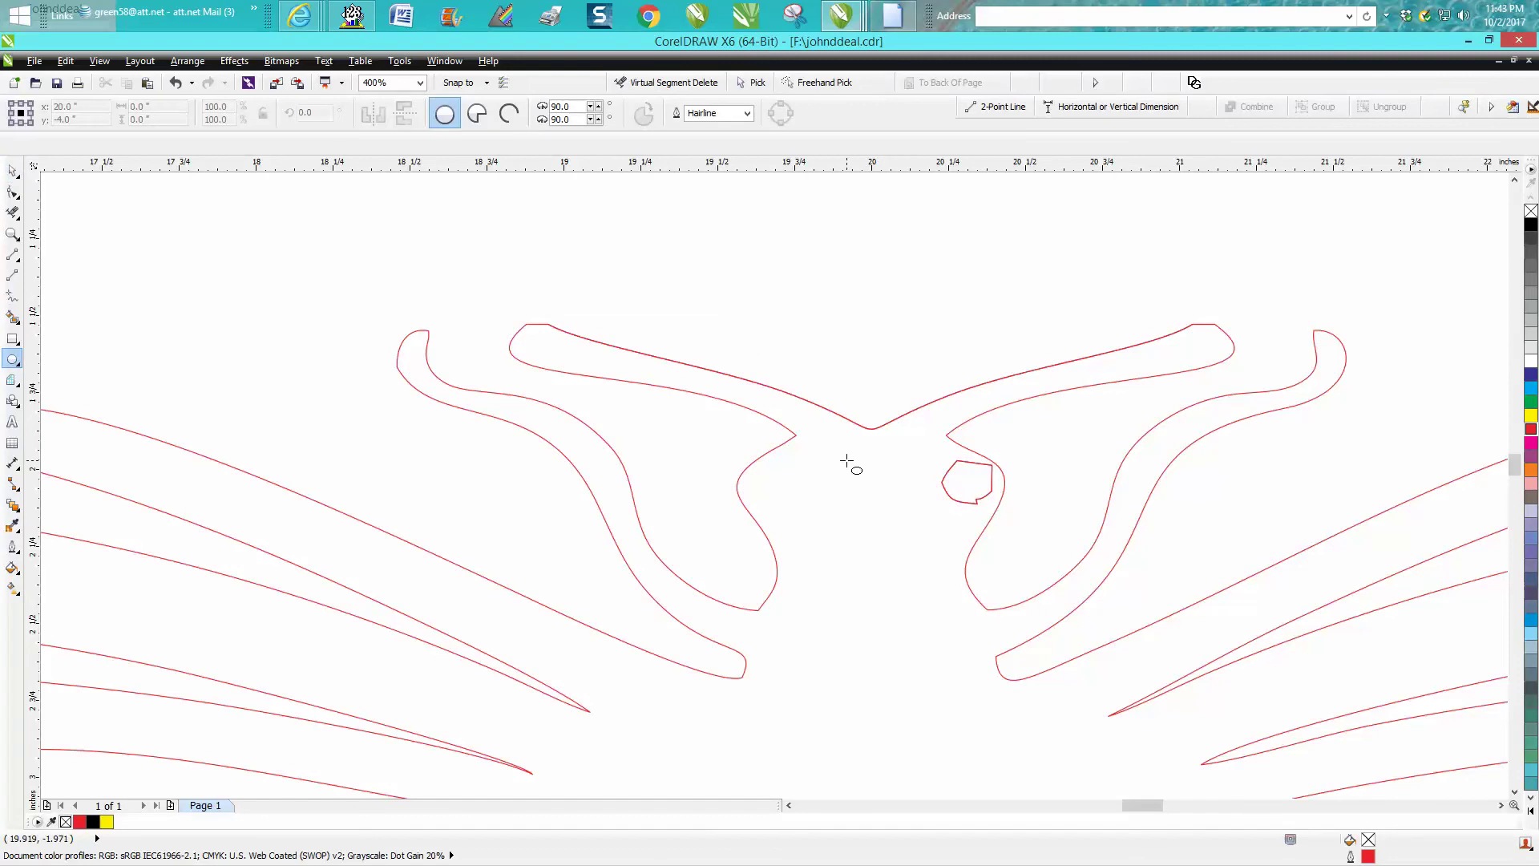
# Draw a 0.135-inch circle as the new left eye, then zoom to the whole hornet.
pyautogui.moveTo(850, 455); pyautogui.dragTo(806, 486)
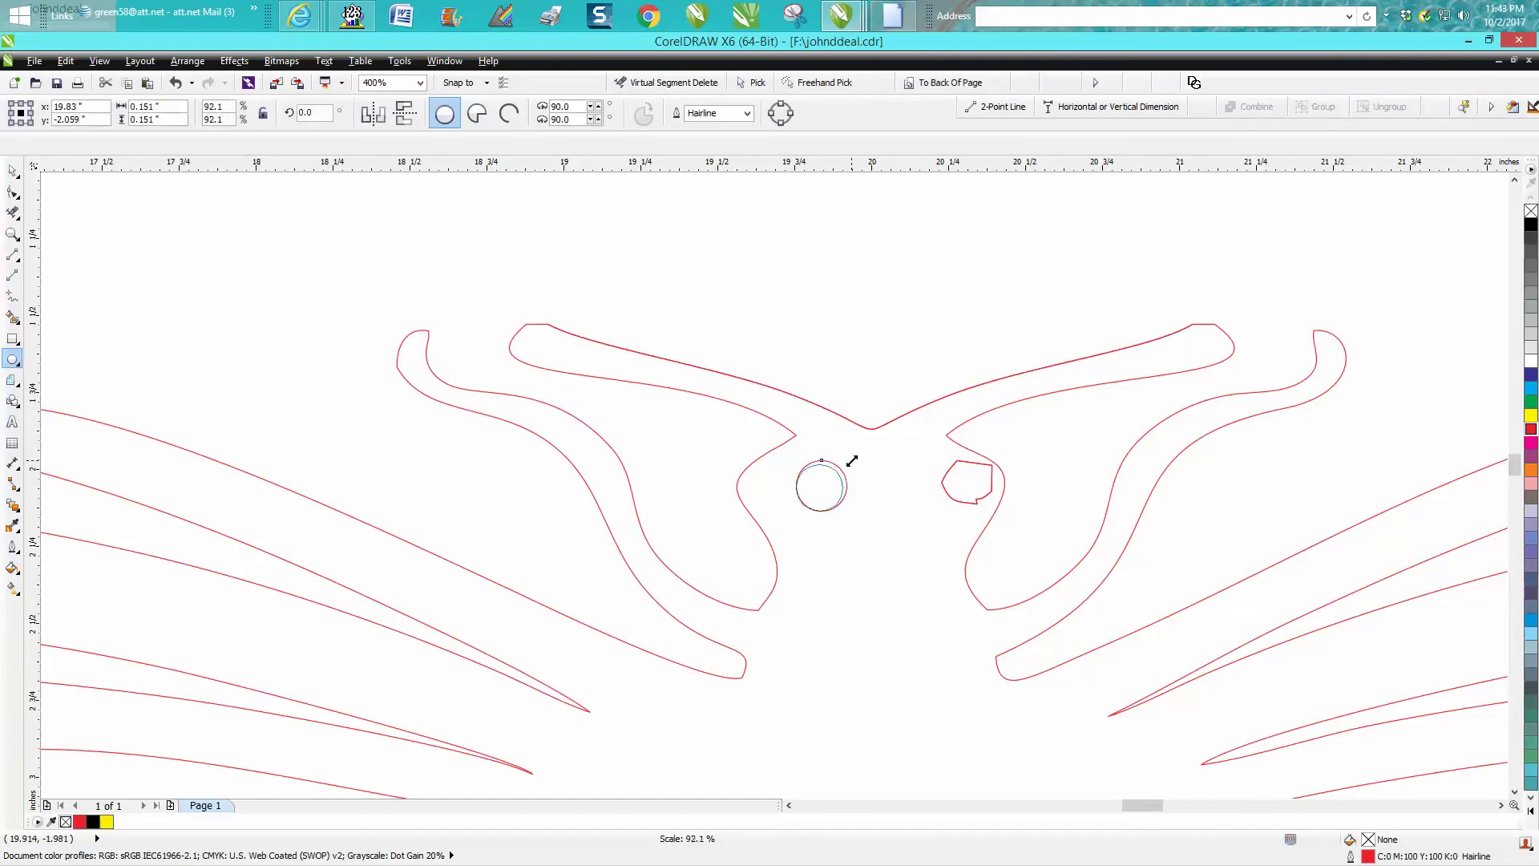
pyautogui.moveTo(853, 456); pyautogui.dragTo(799, 493)
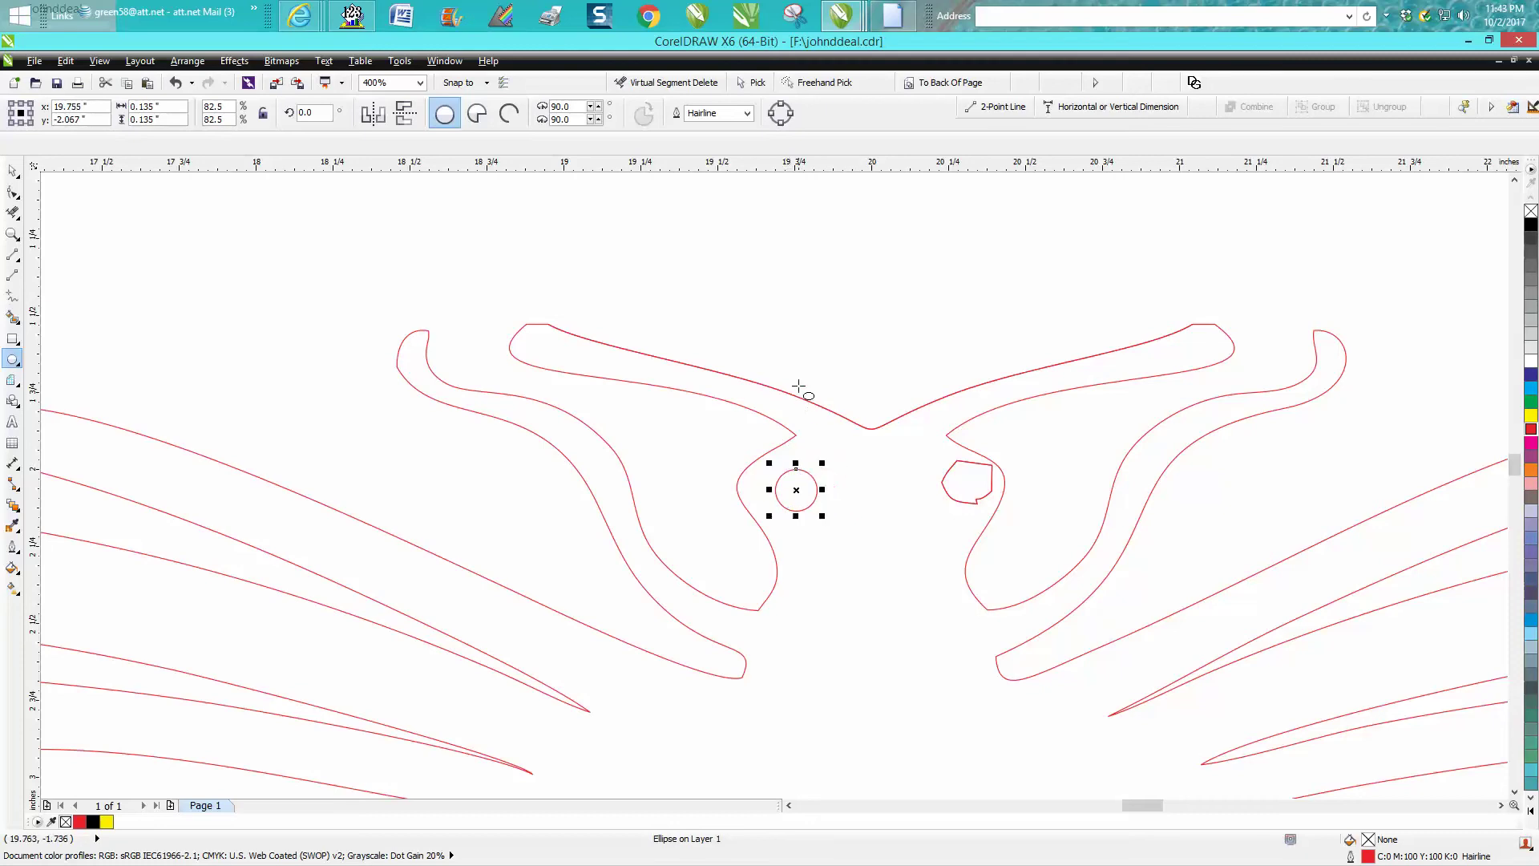
pyautogui.scroll(-1, 800, 388)
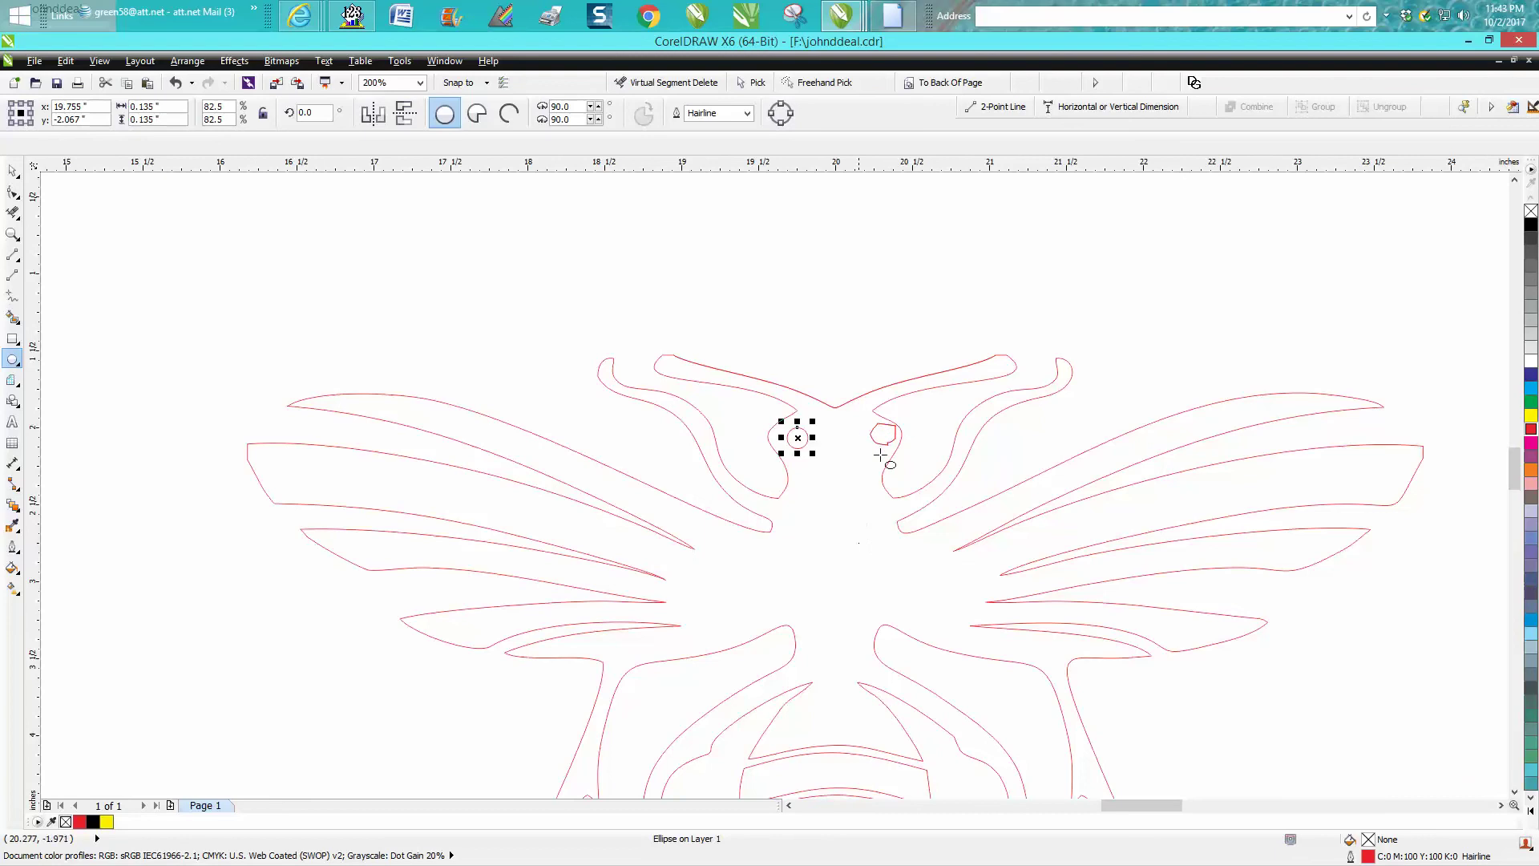
pyautogui.scroll(-2, 882, 440)
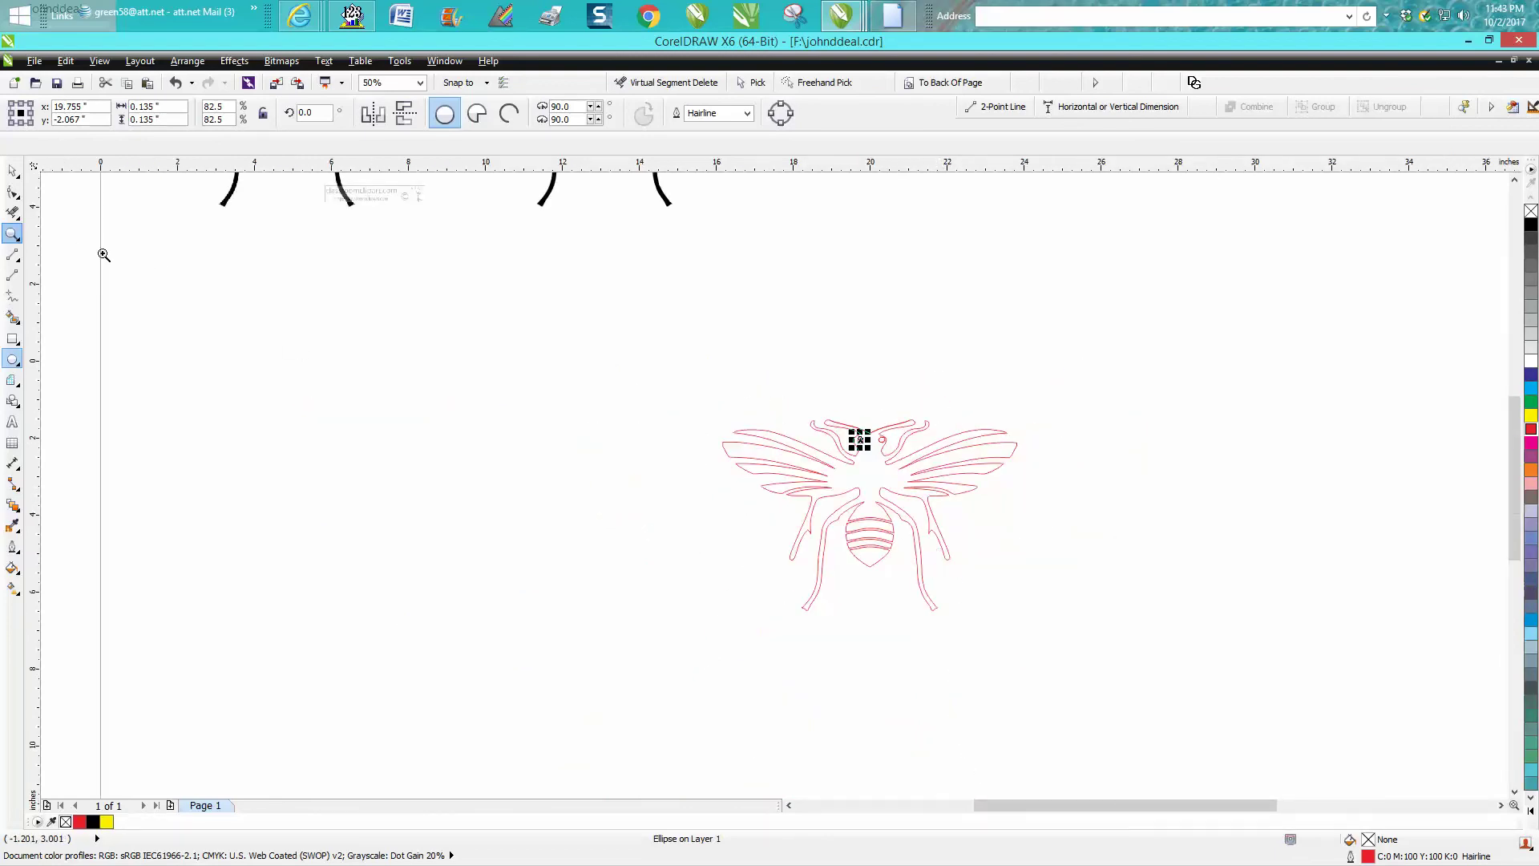
pyautogui.press('z')
pyautogui.moveTo(699, 386)
pyautogui.mouseDown()
pyautogui.moveTo(1105, 625)
pyautogui.moveTo(1084, 626)
pyautogui.mouseUp()
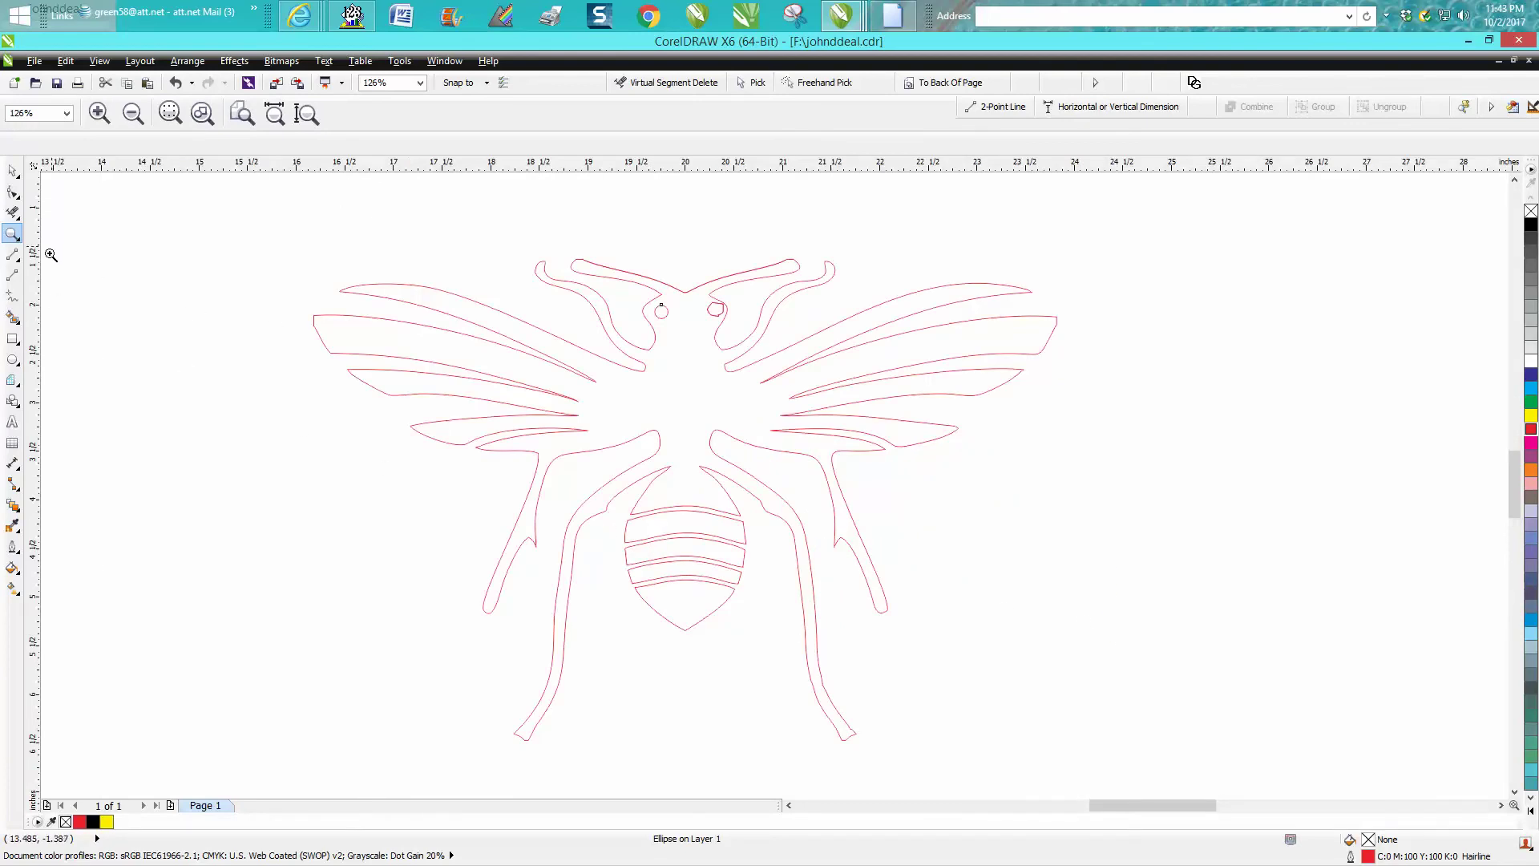
# Draw a long vertical 2-point line and centre it on the page with P.
pyautogui.click(12, 275)
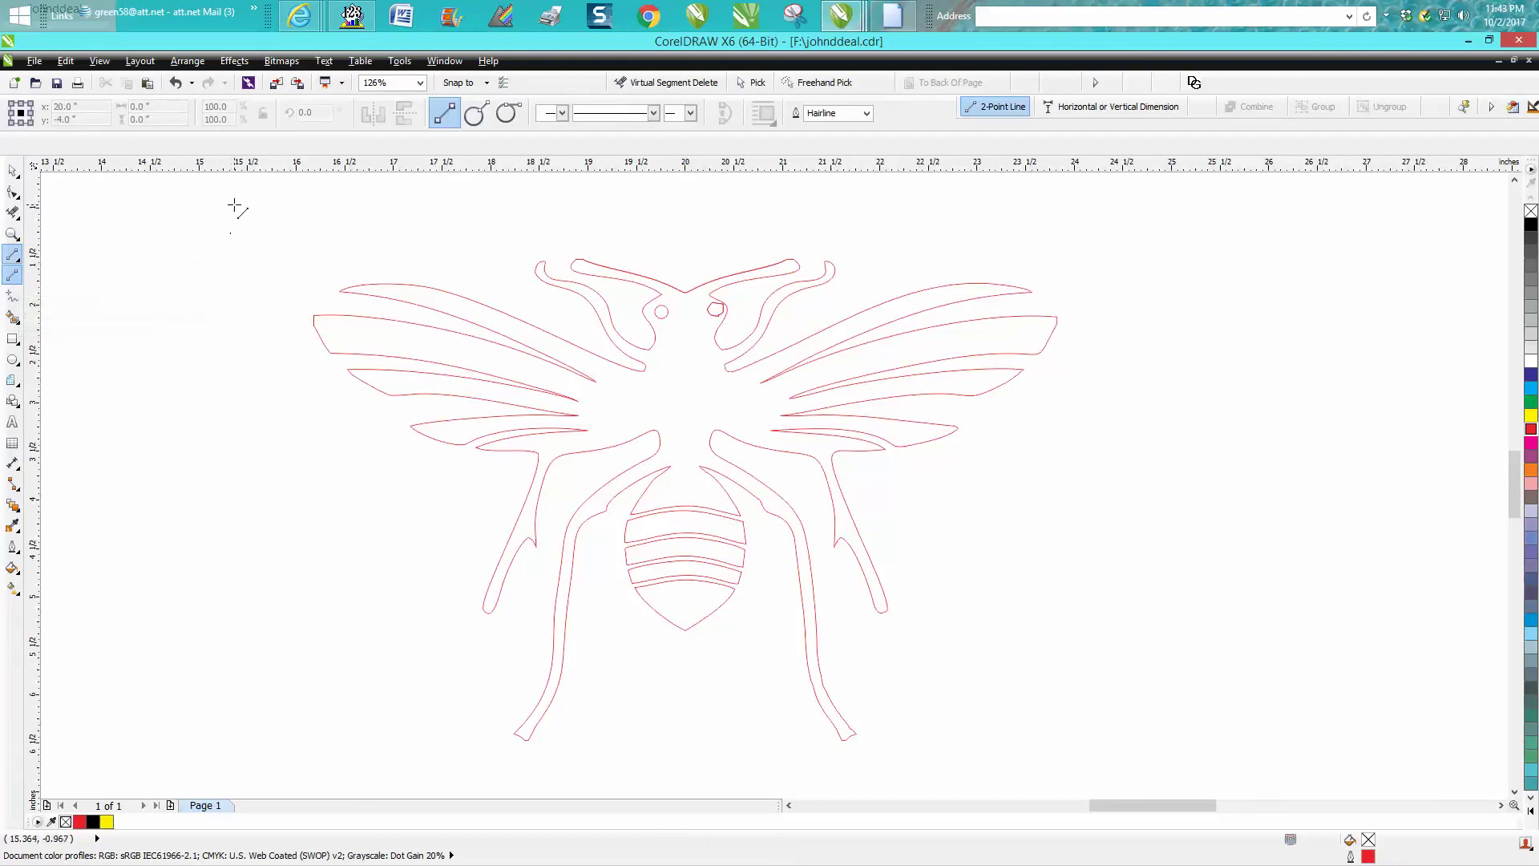
pyautogui.moveTo(216, 231); pyautogui.dragTo(206, 746)
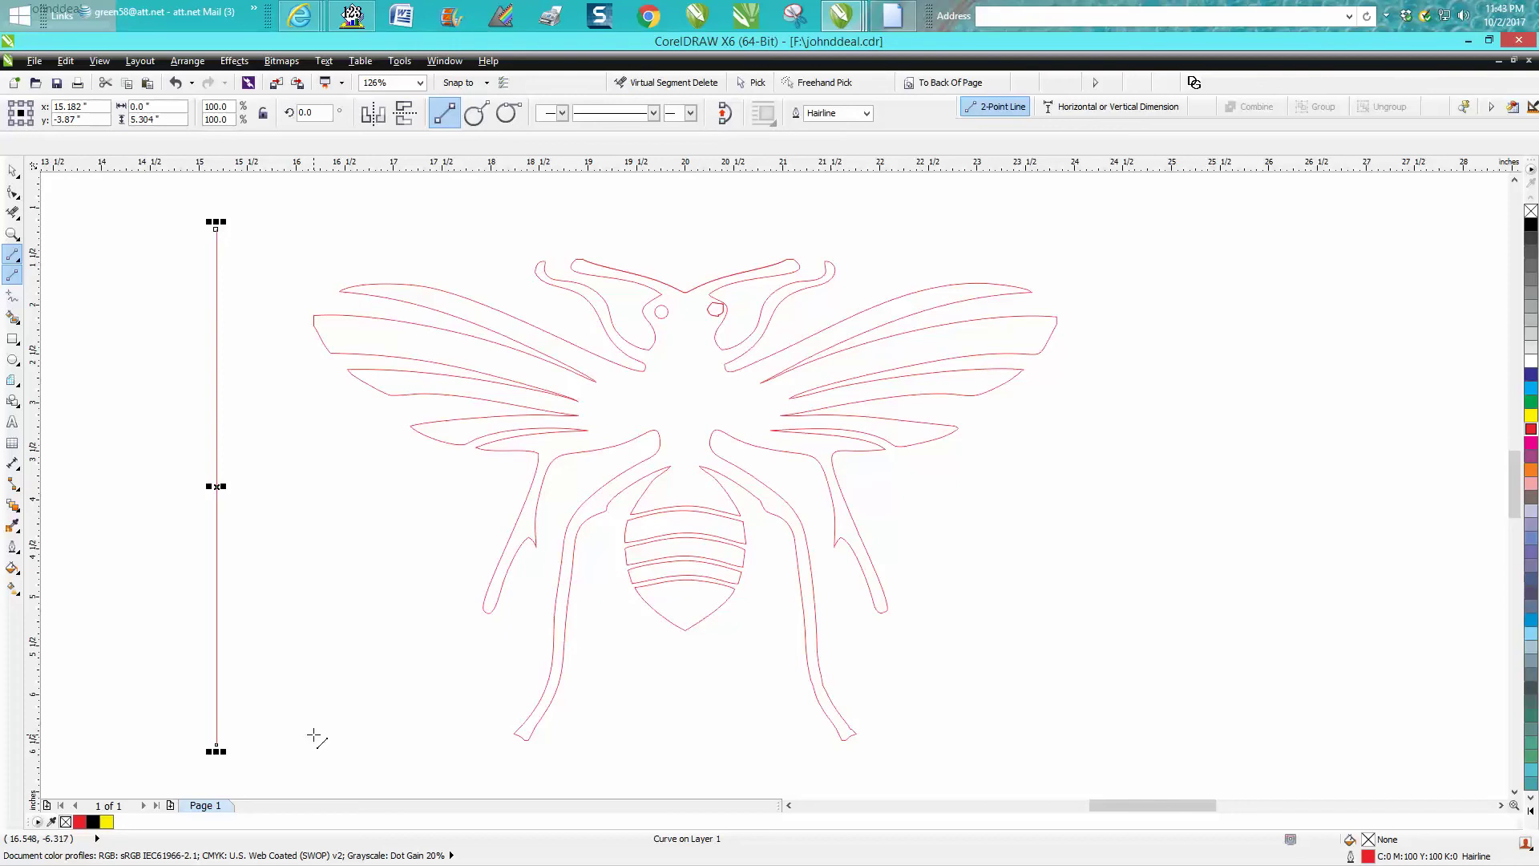
pyautogui.press('p')
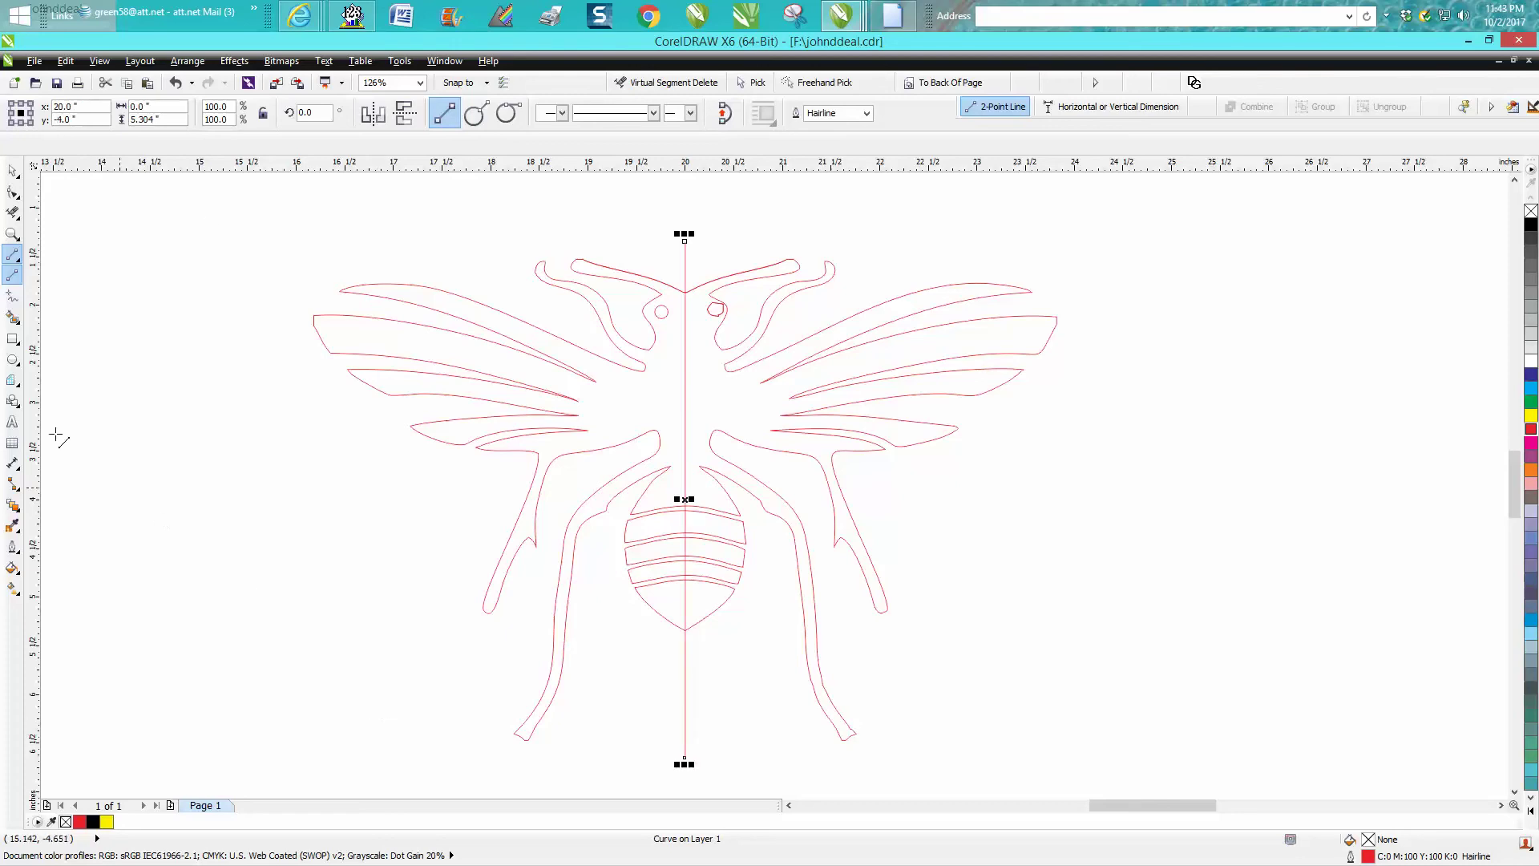
pyautogui.click(13, 212)
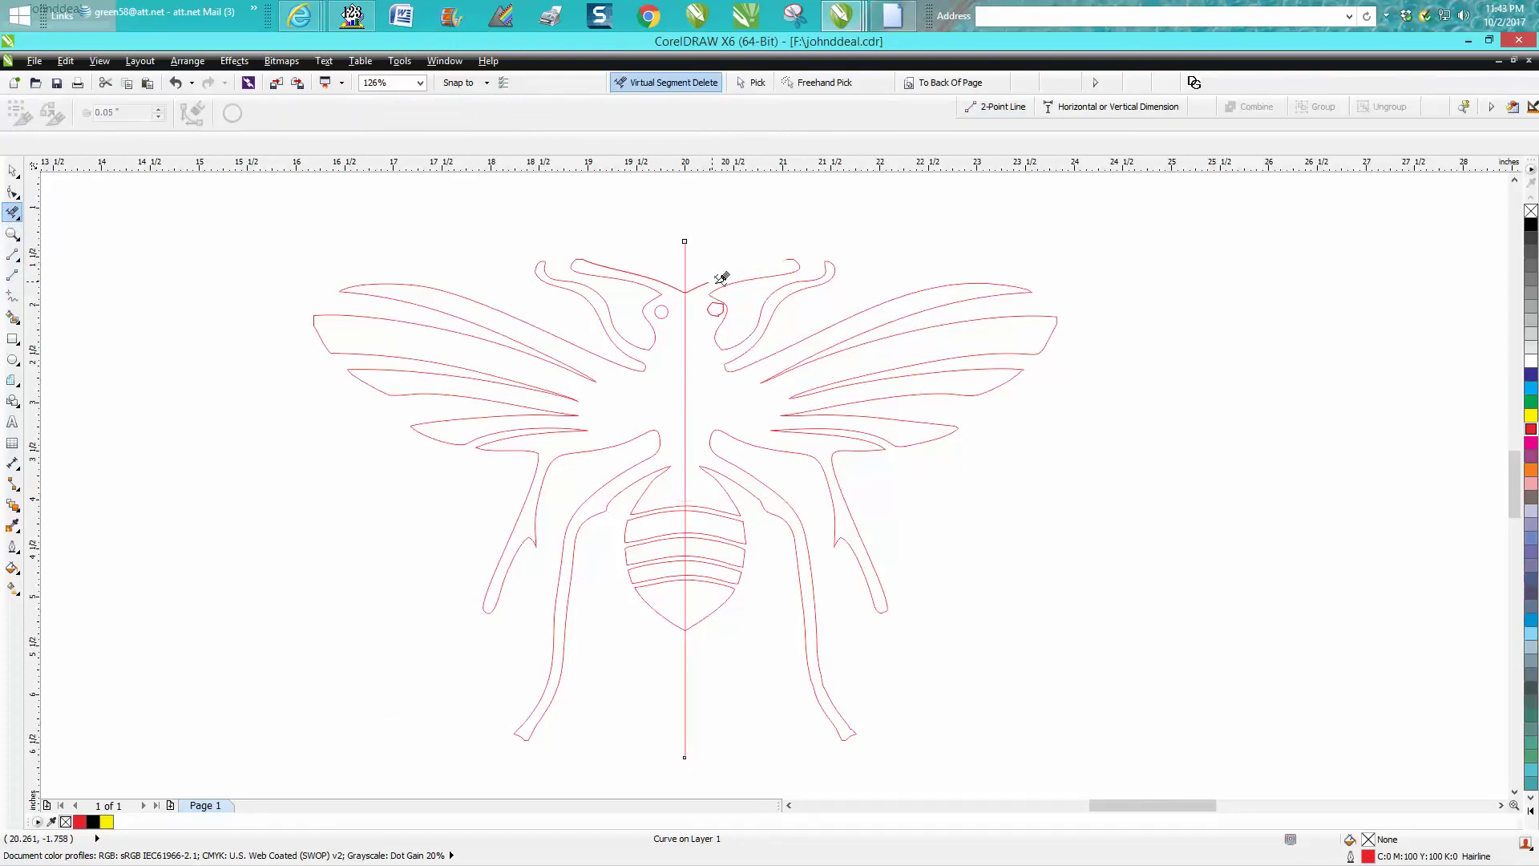
# Trim away the head, right eye, shoulder and arm segments right of the centre line.
pyautogui.click(710, 282)
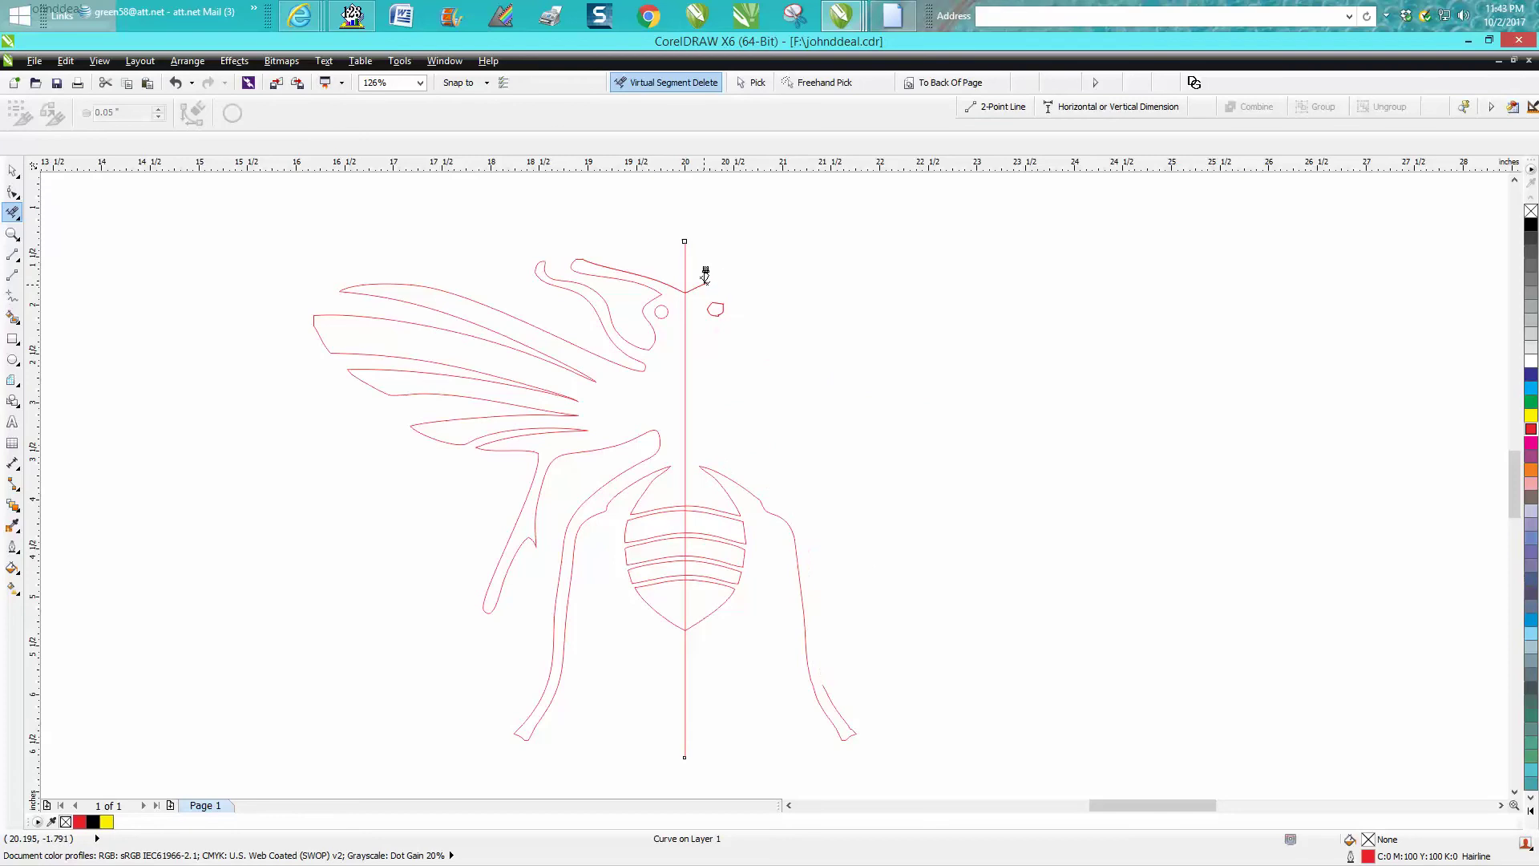
pyautogui.click(705, 281)
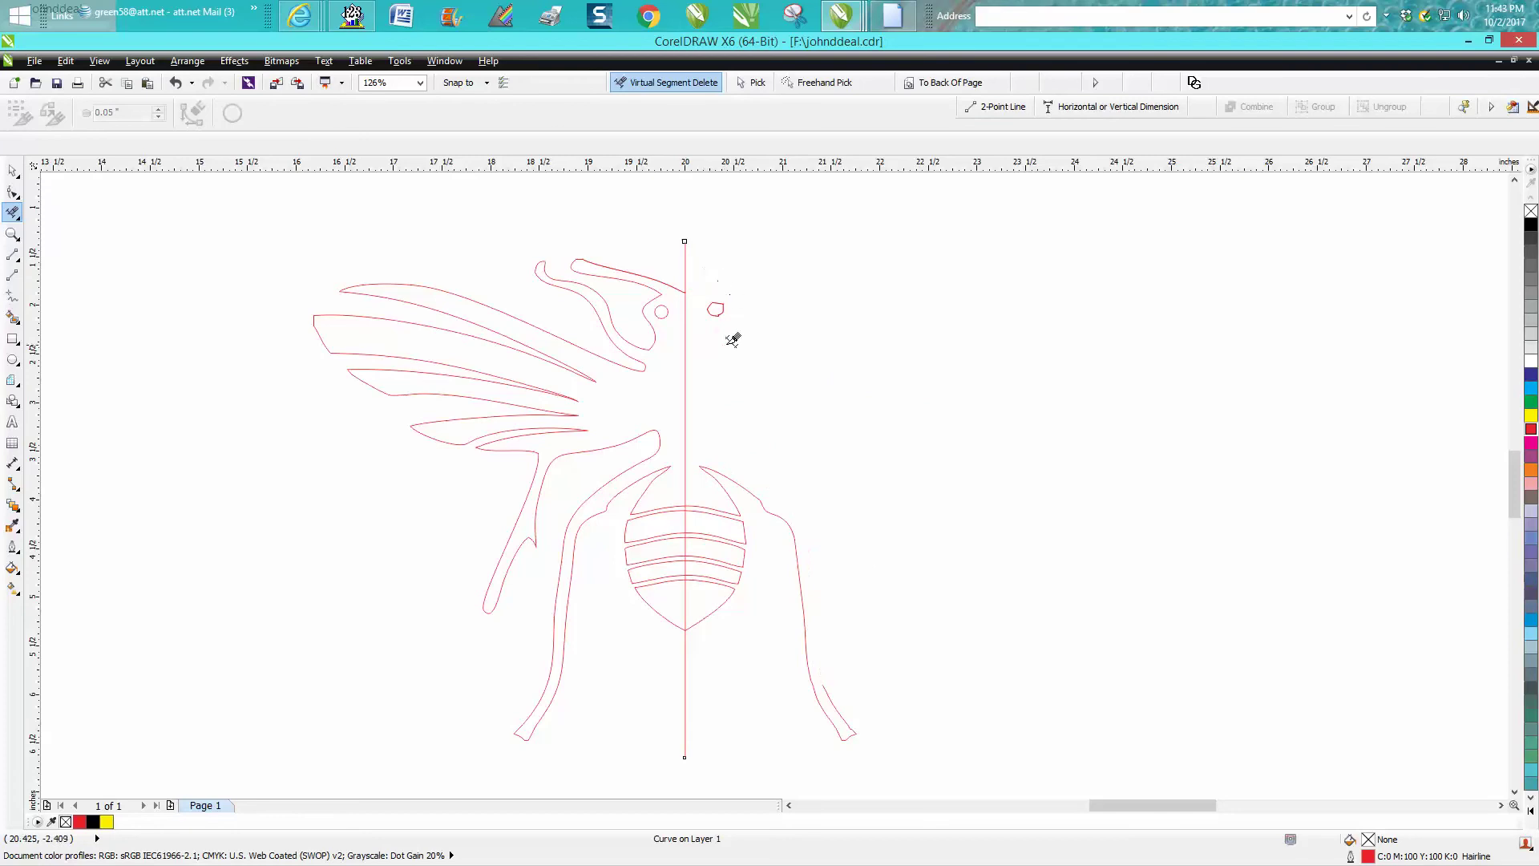
pyautogui.click(720, 302)
pyautogui.moveTo(747, 291); pyautogui.dragTo(699, 333)
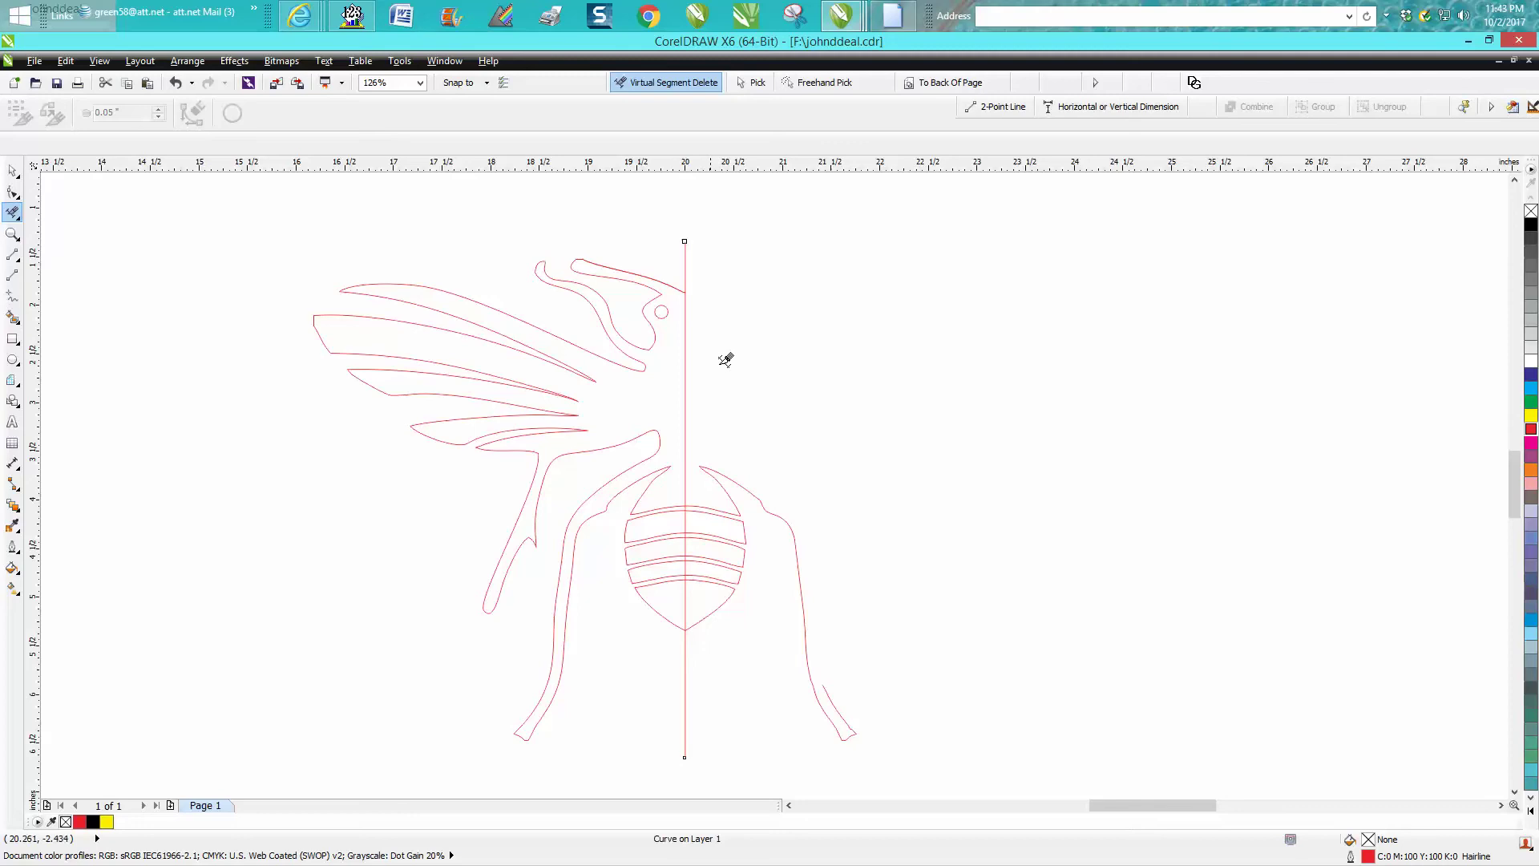
pyautogui.click(725, 468)
pyautogui.click(828, 687)
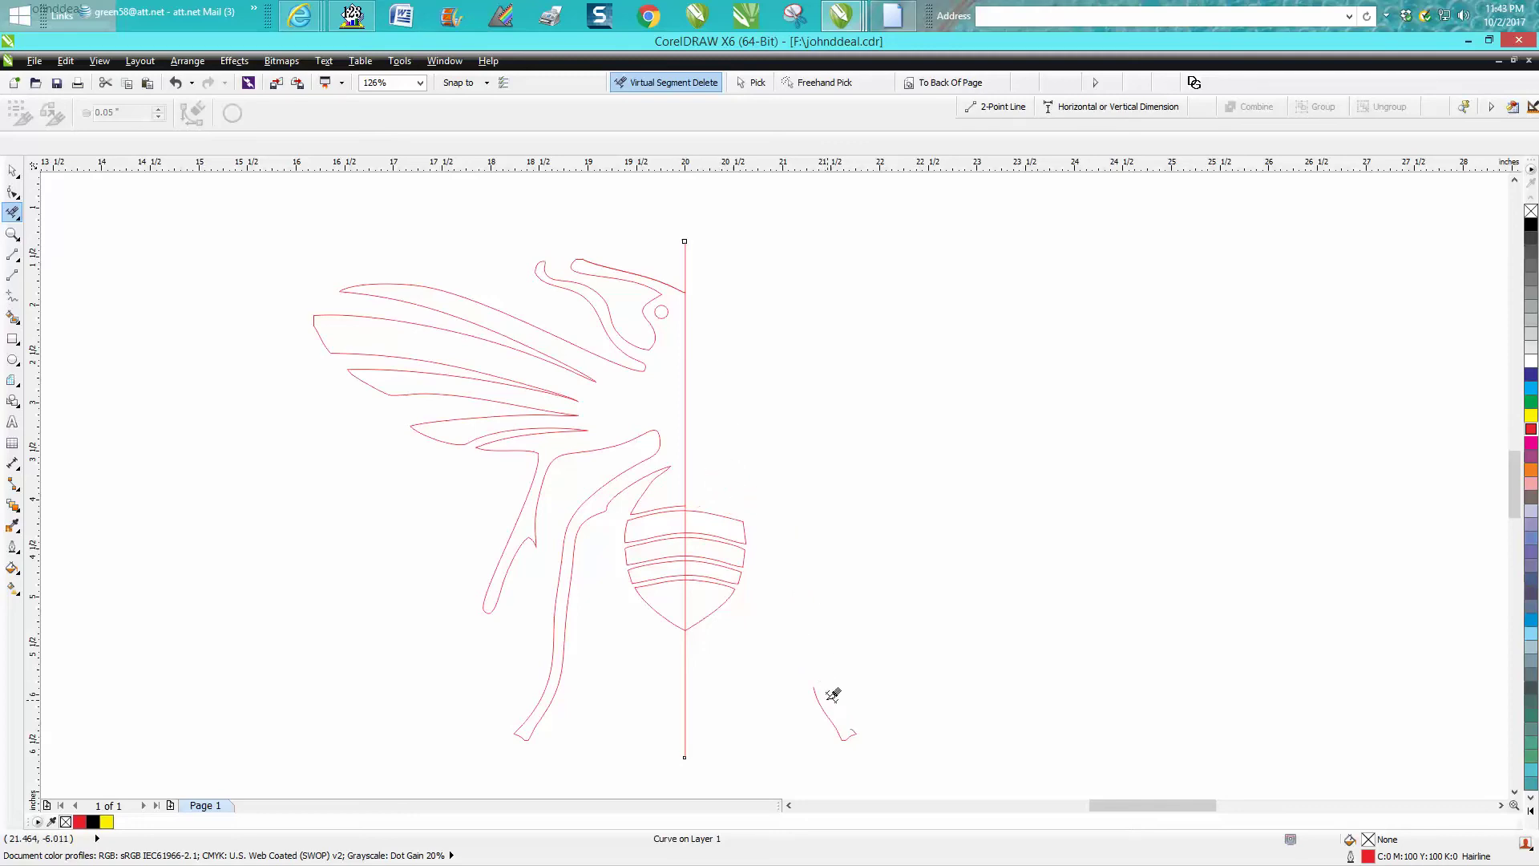
pyautogui.click(830, 715)
# Trim the abdomen bands' right halves, then delete the vertical centre line.
pyautogui.click(747, 547)
pyautogui.click(746, 532)
pyautogui.click(739, 566)
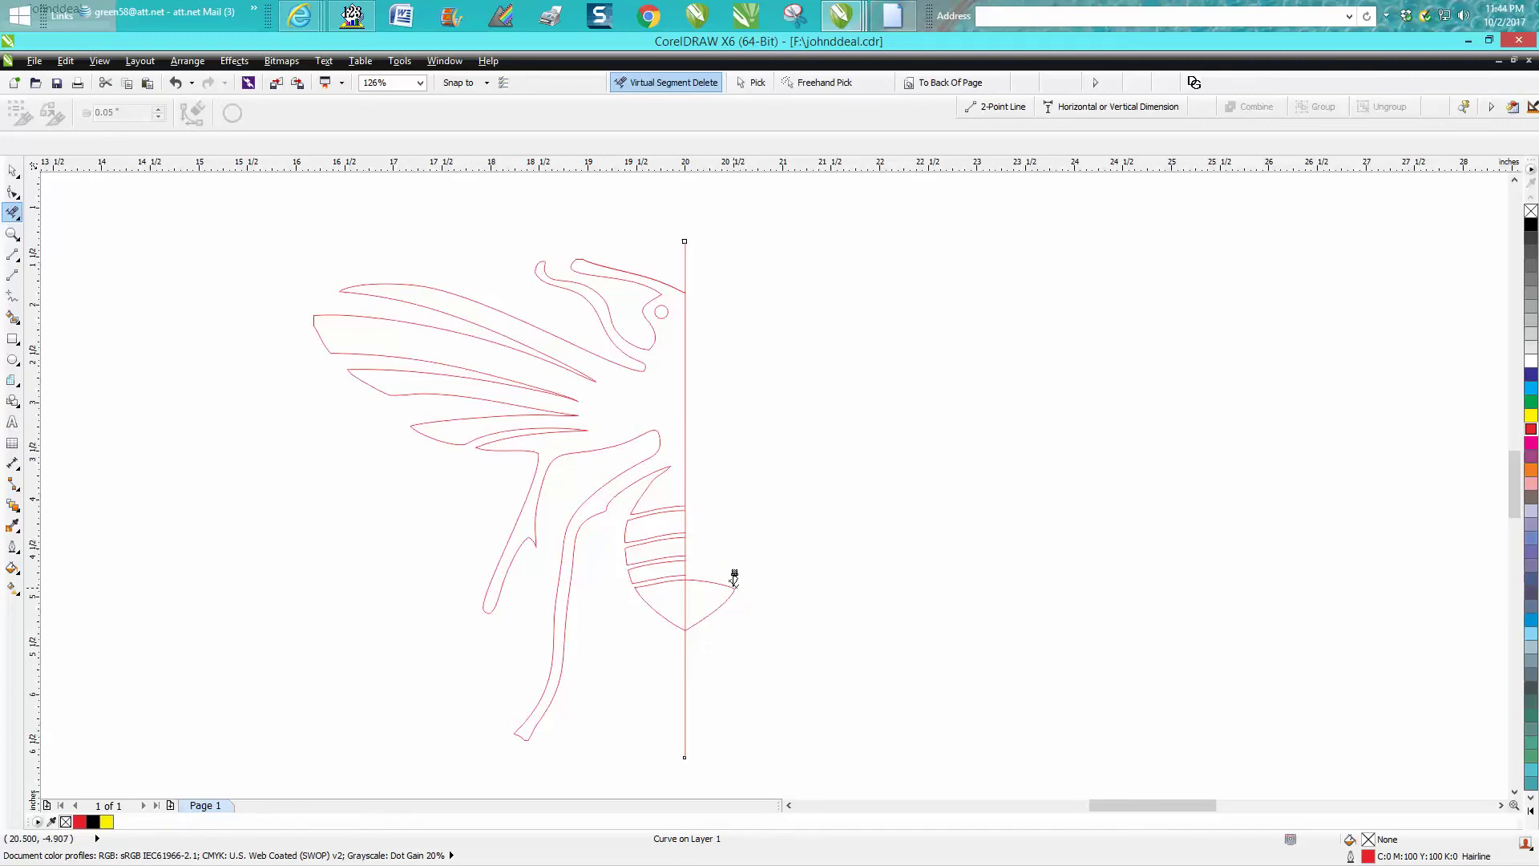
pyautogui.click(733, 580)
pyautogui.click(13, 170)
pyautogui.press('Delete')
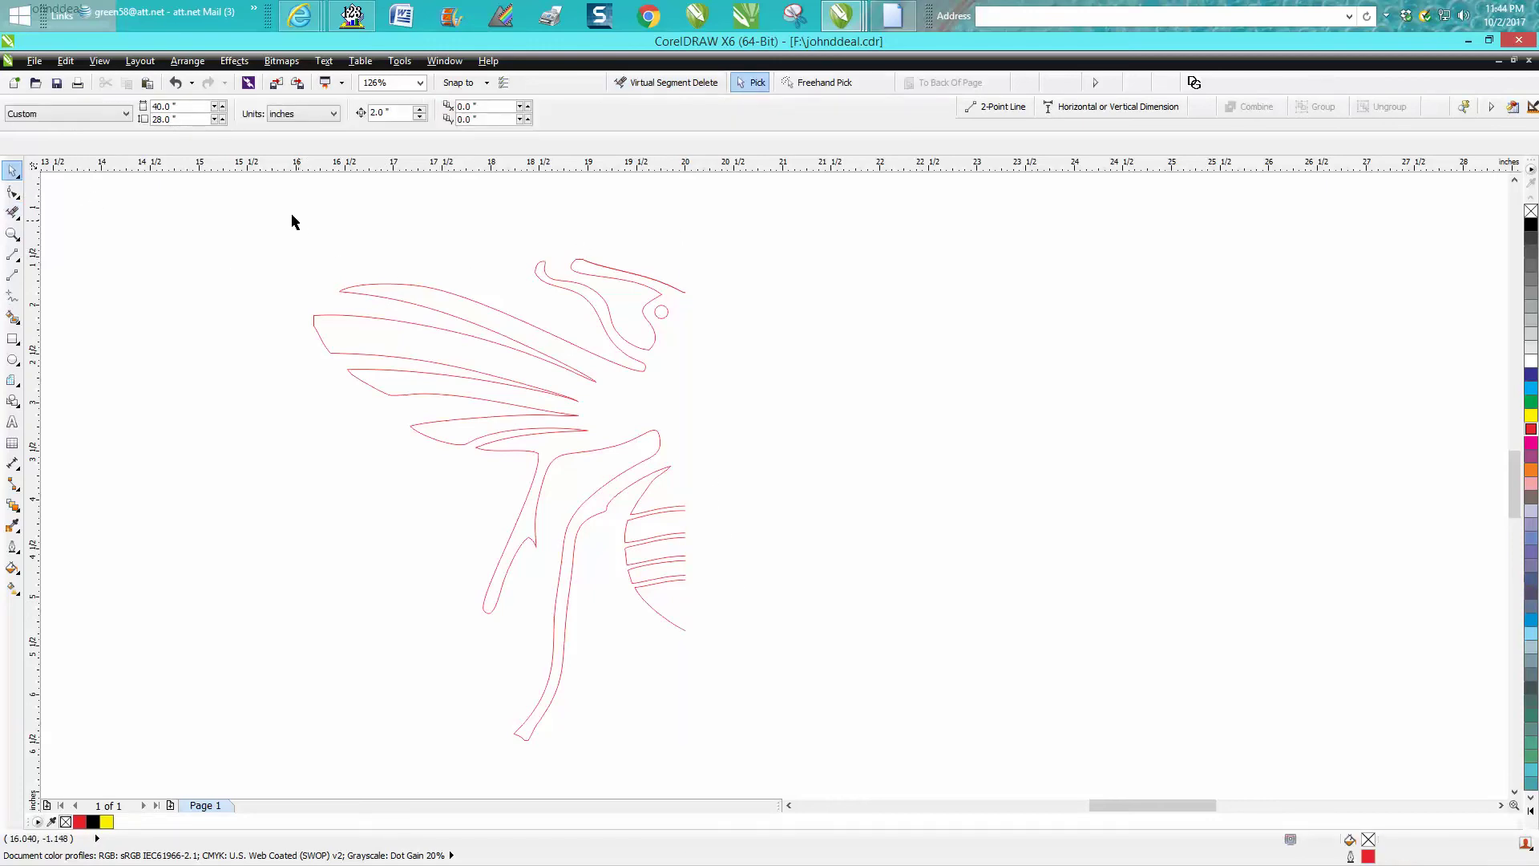
# Delete the stray stroke at the top of the head.
pyautogui.click(629, 278)
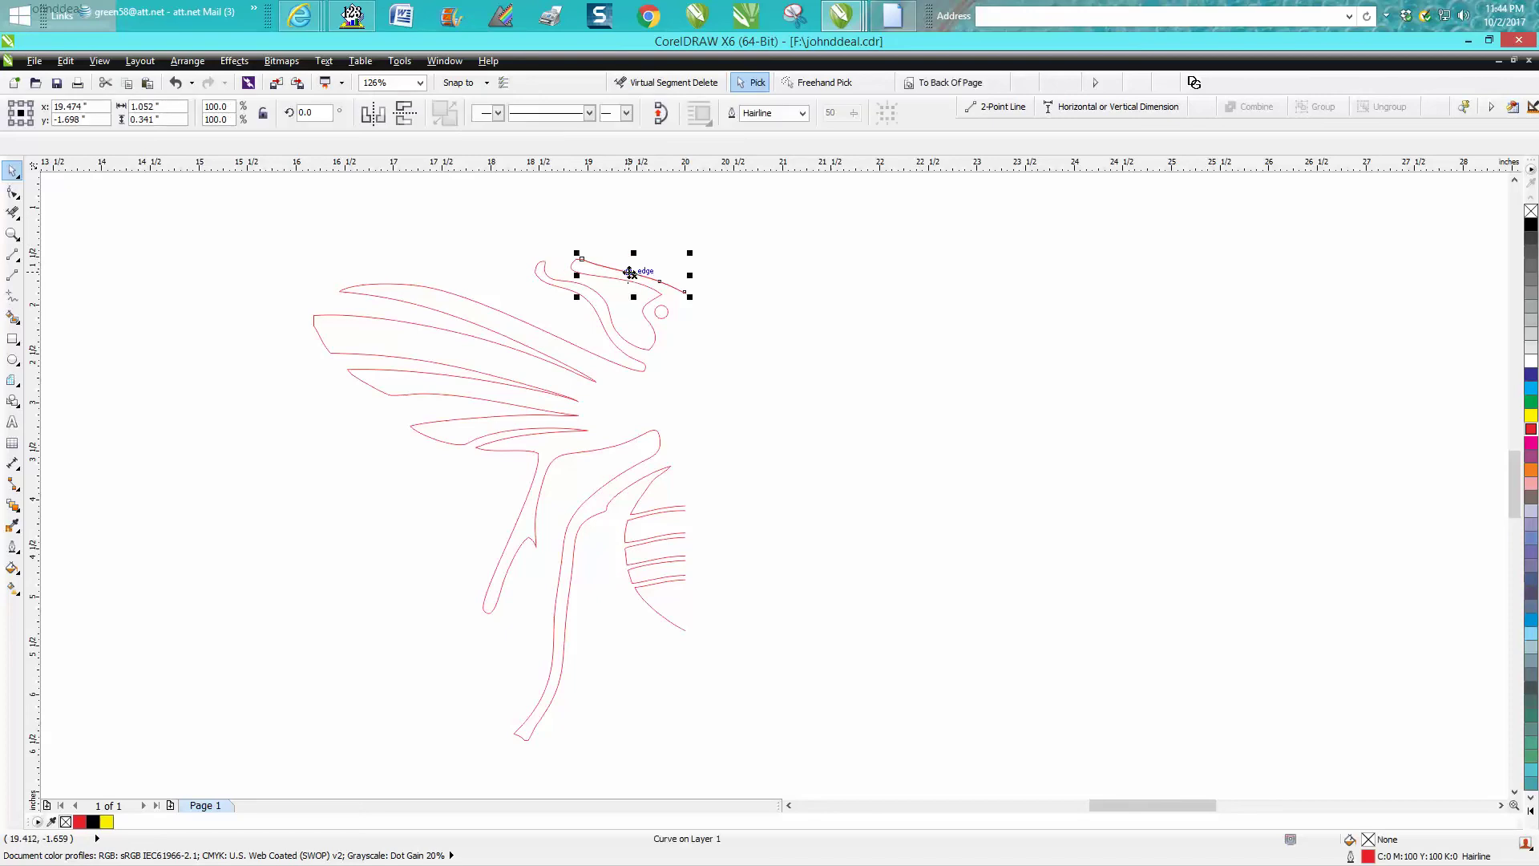
pyautogui.moveTo(630, 278); pyautogui.dragTo(745, 247)
pyautogui.press('Delete')
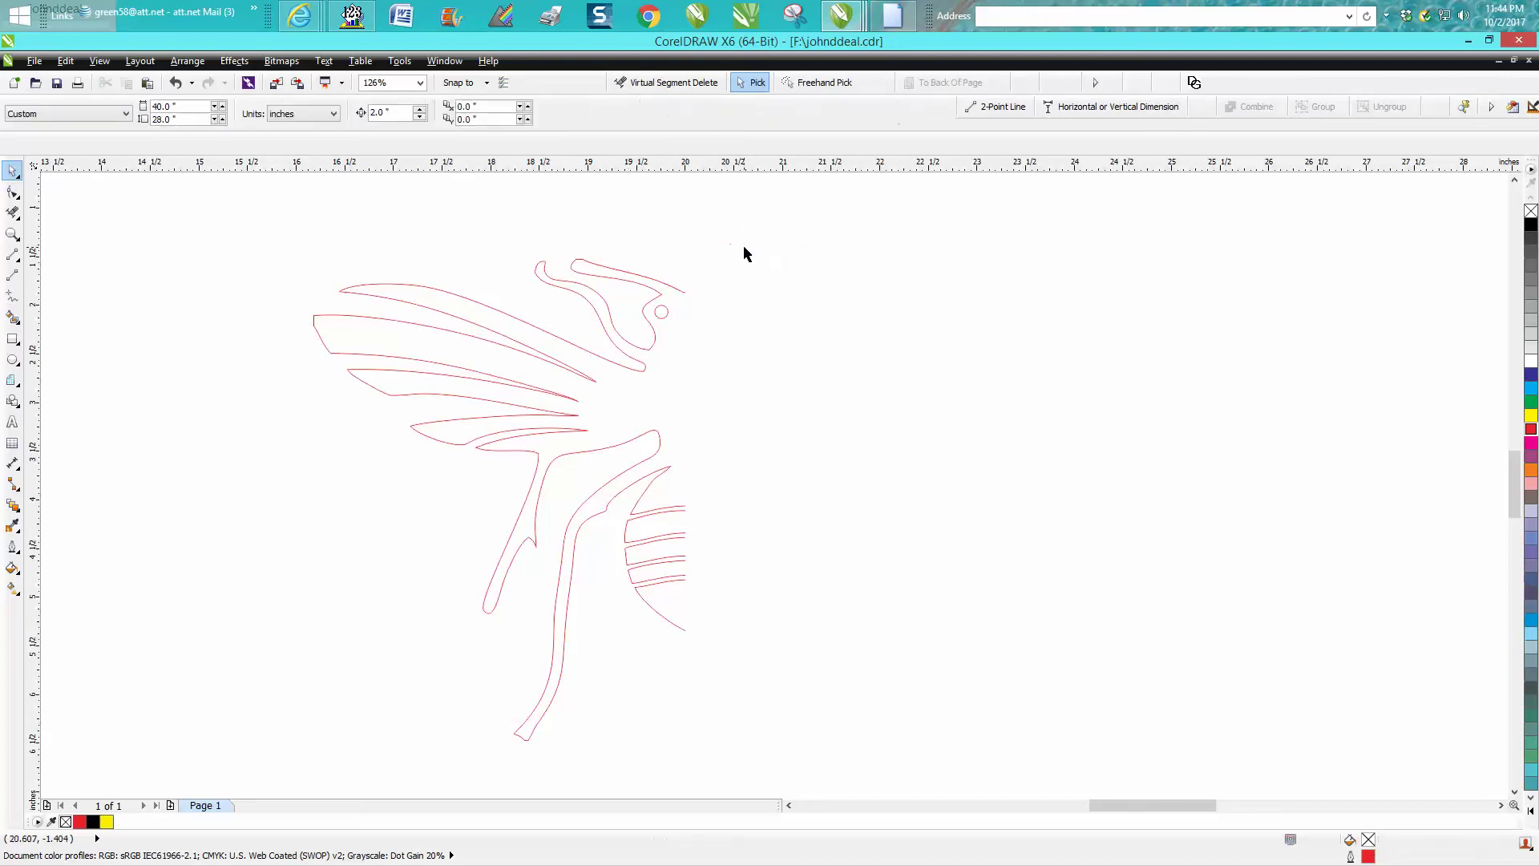
# Group the six half-hornet curves and Ctrl-drag a mirrored copy onto the right side.
pyautogui.moveTo(266, 213); pyautogui.dragTo(867, 772)
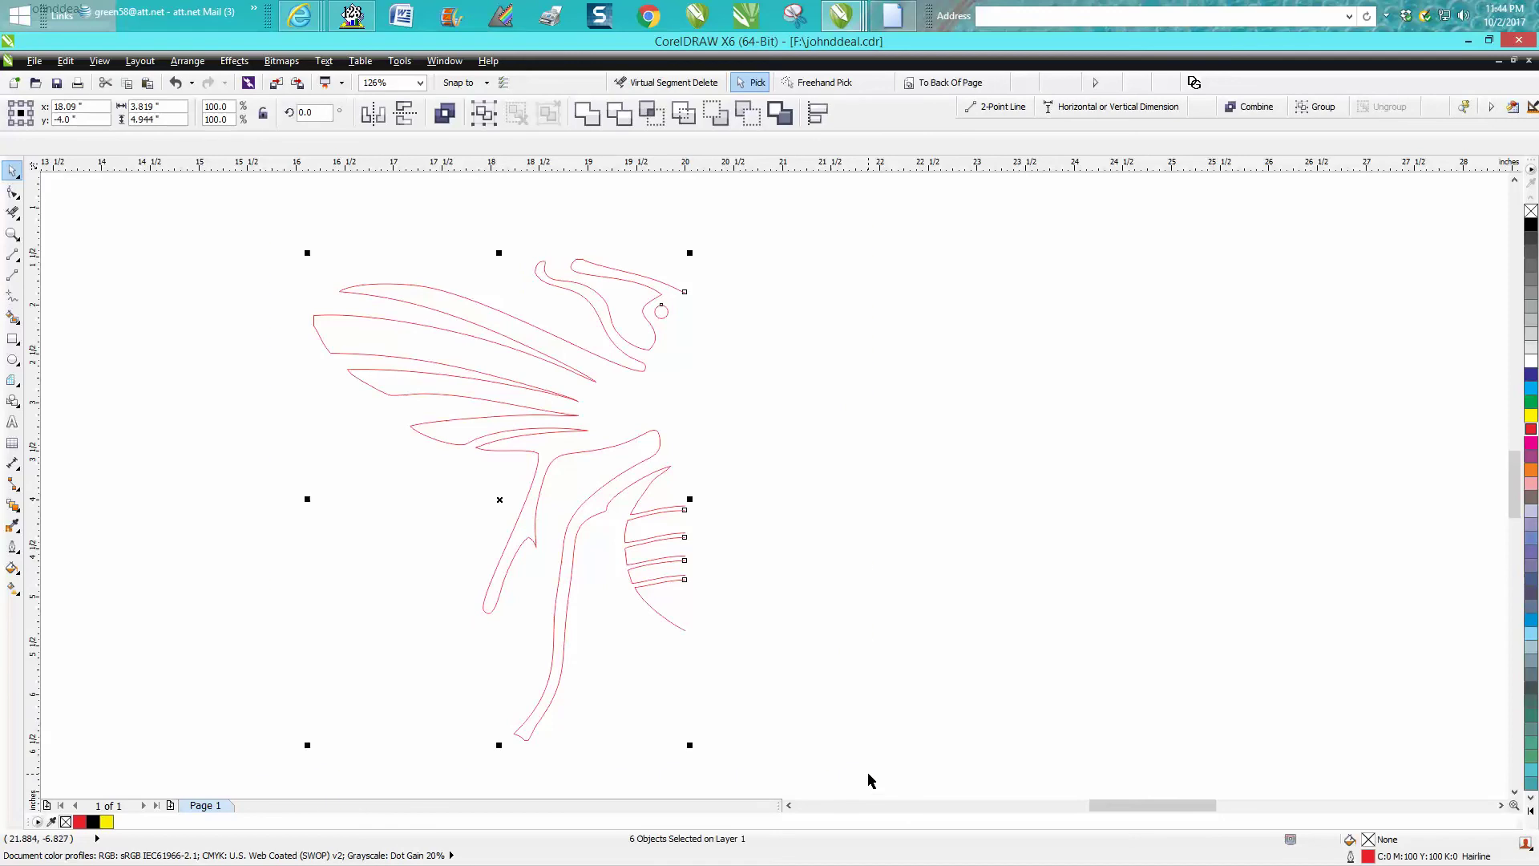
pyautogui.hotkey('ctrl', 'g')
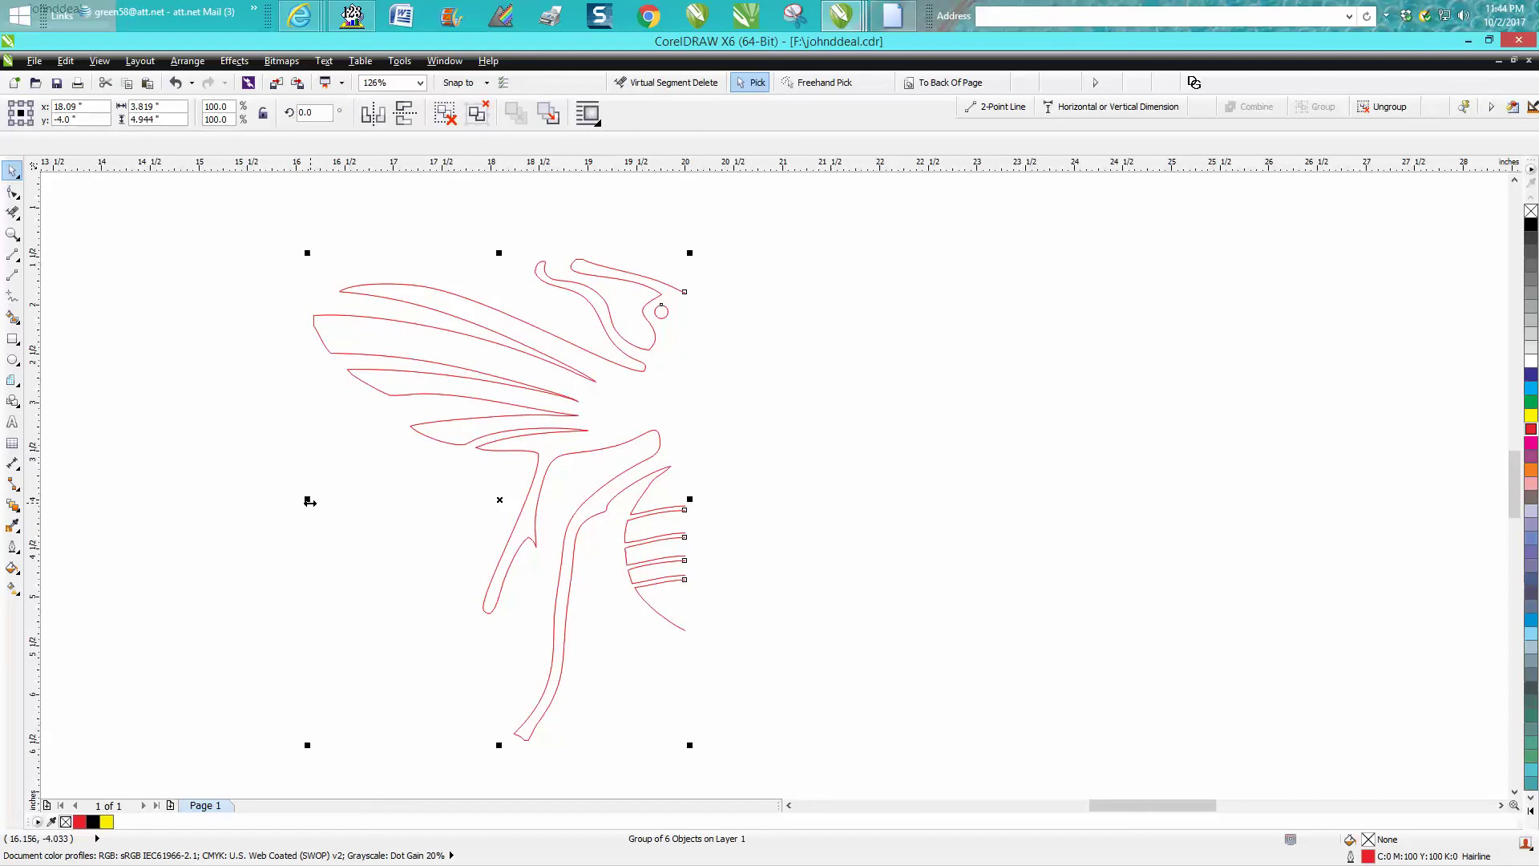
pyautogui.moveTo(309, 502); pyautogui.dragTo(773, 542)
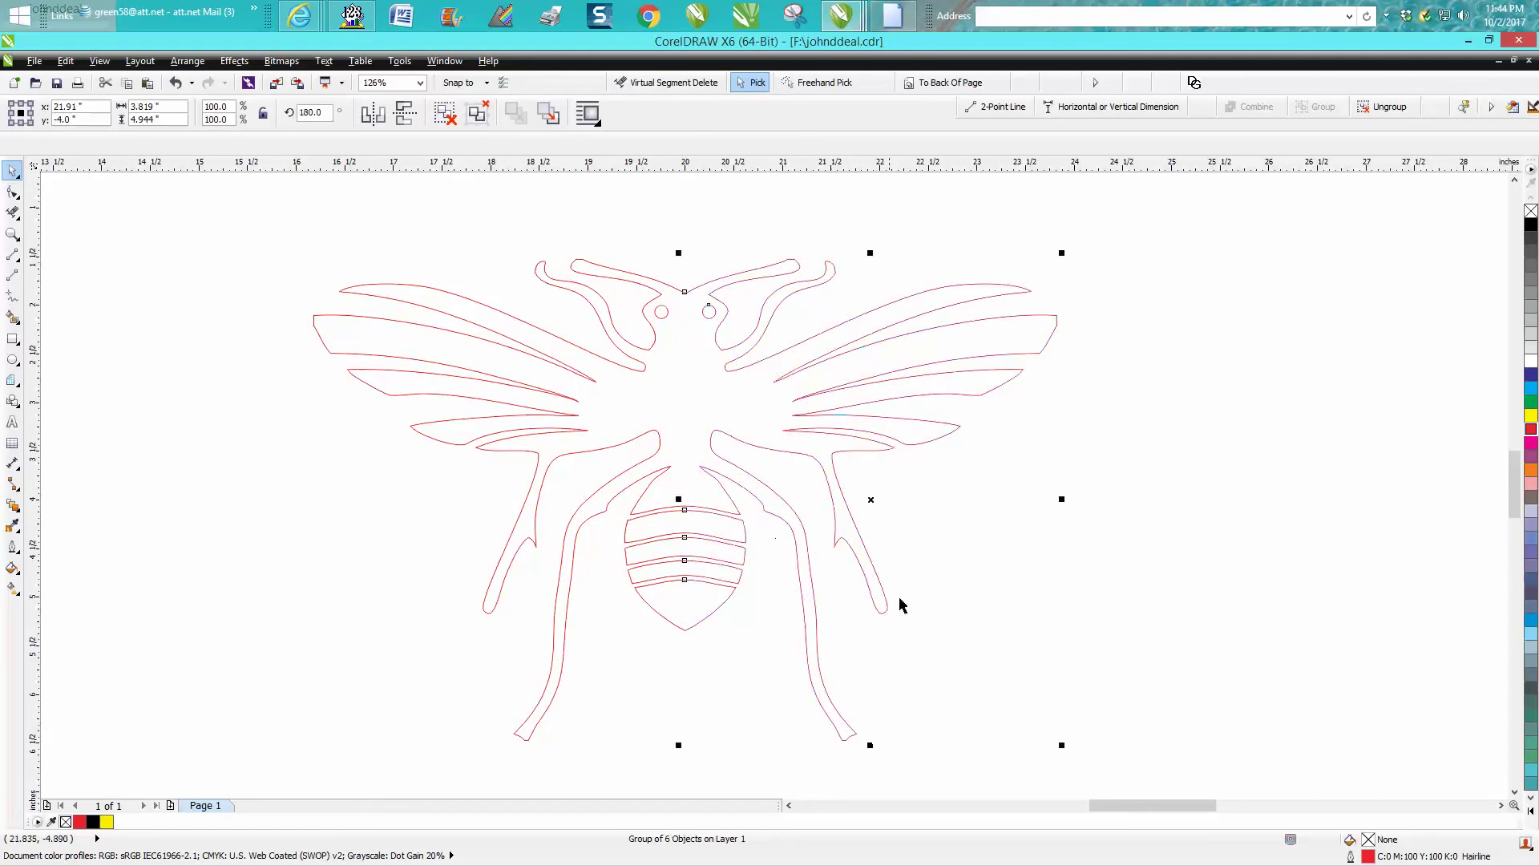
# Smart Fill the hornet body black with no outline, undoing the abdomen stripe fills.
pyautogui.click(12, 319)
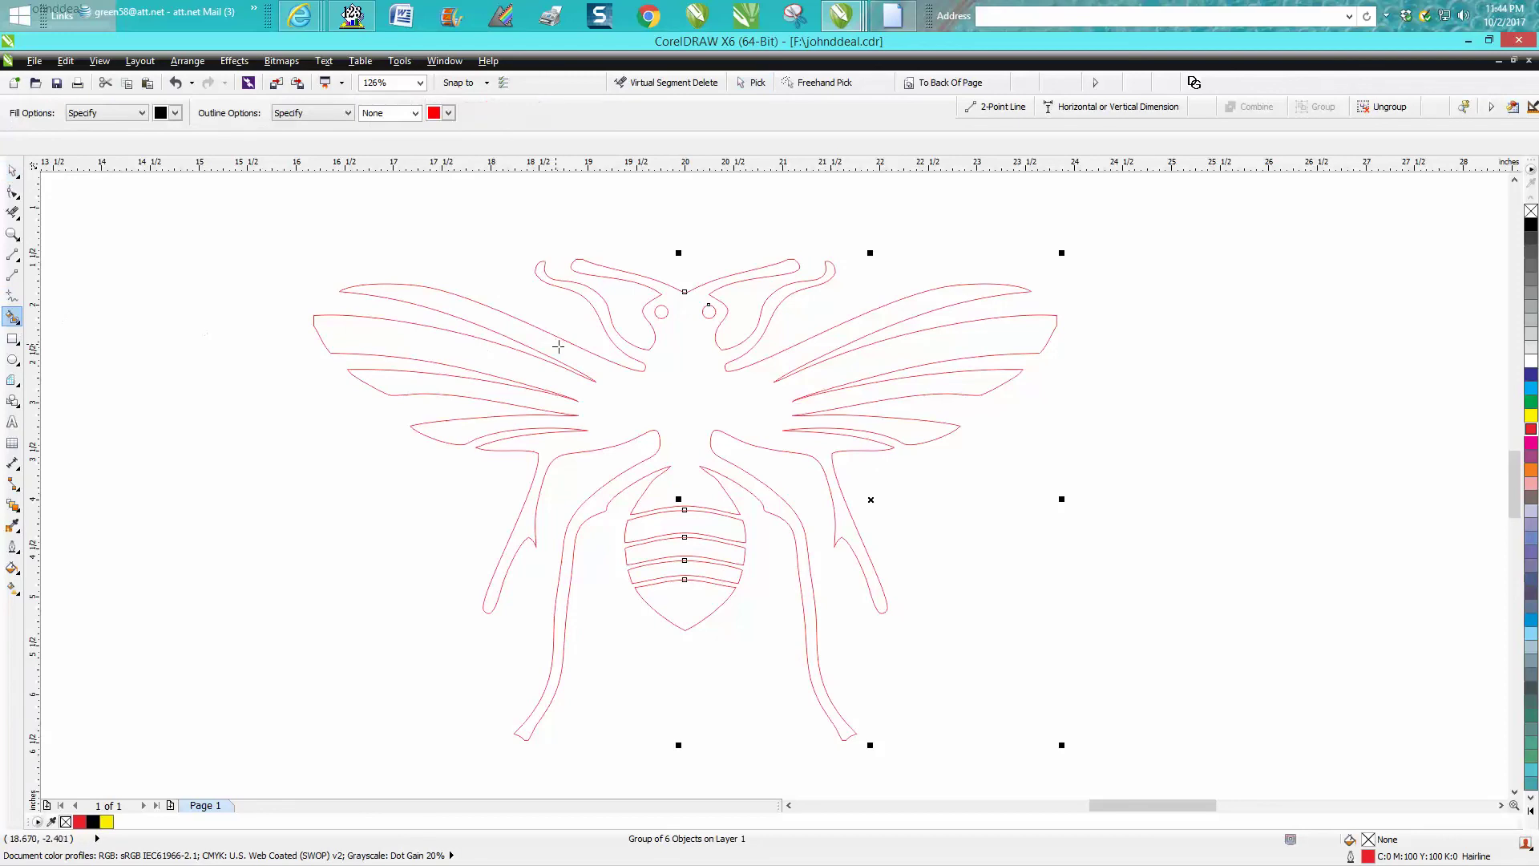
pyautogui.click(693, 374)
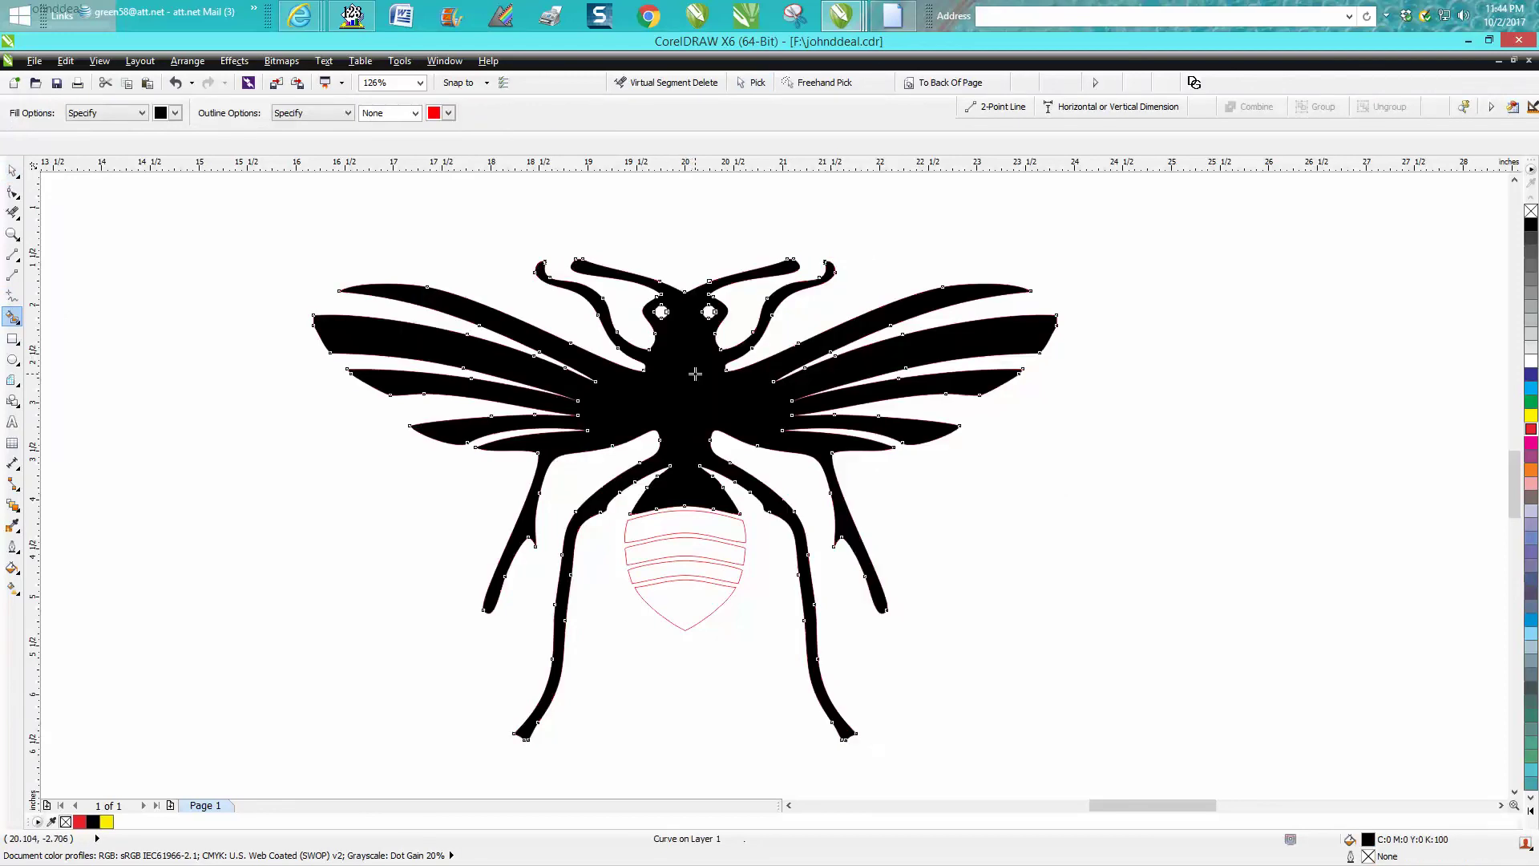
pyautogui.click(700, 585)
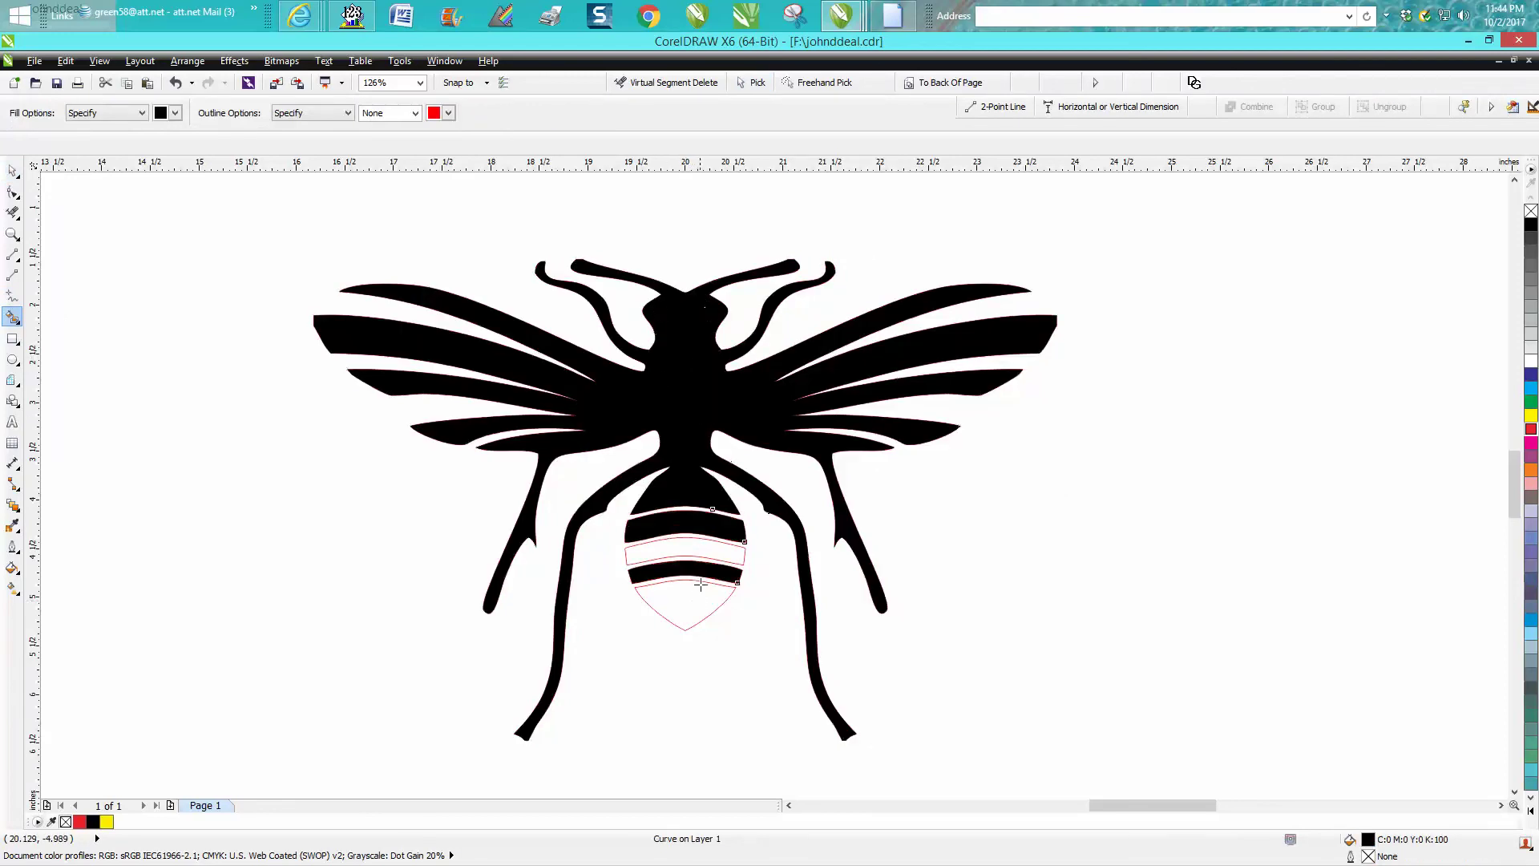
pyautogui.click(703, 548)
pyautogui.click(178, 83)
pyautogui.click(177, 83)
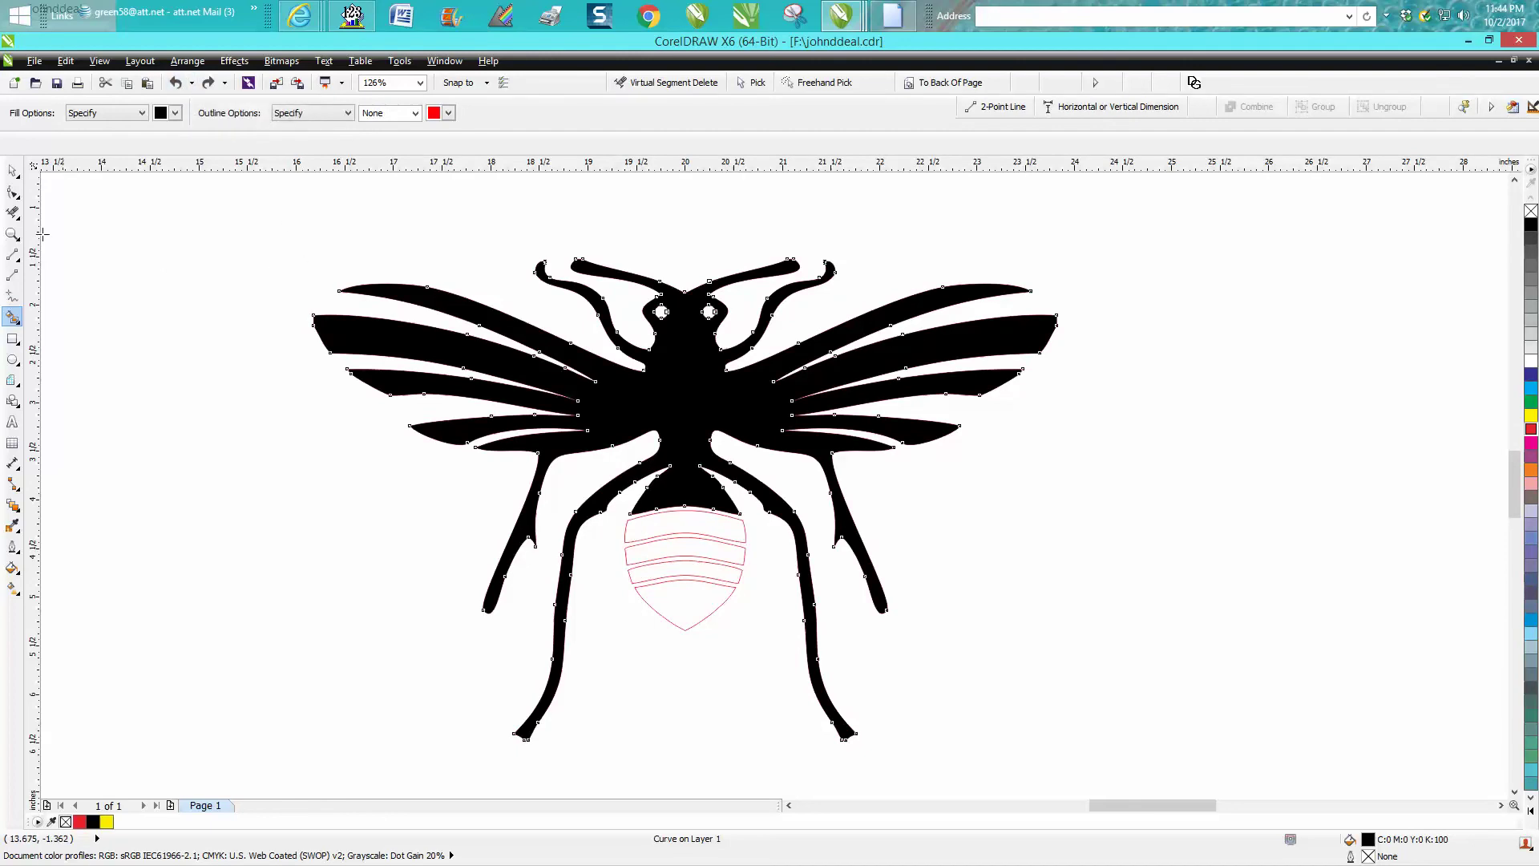
pyautogui.click(12, 233)
# Zoom into the abdomen's centre seam and ungroup the six red abdomen outlines.
pyautogui.moveTo(687, 509); pyautogui.dragTo(706, 529)
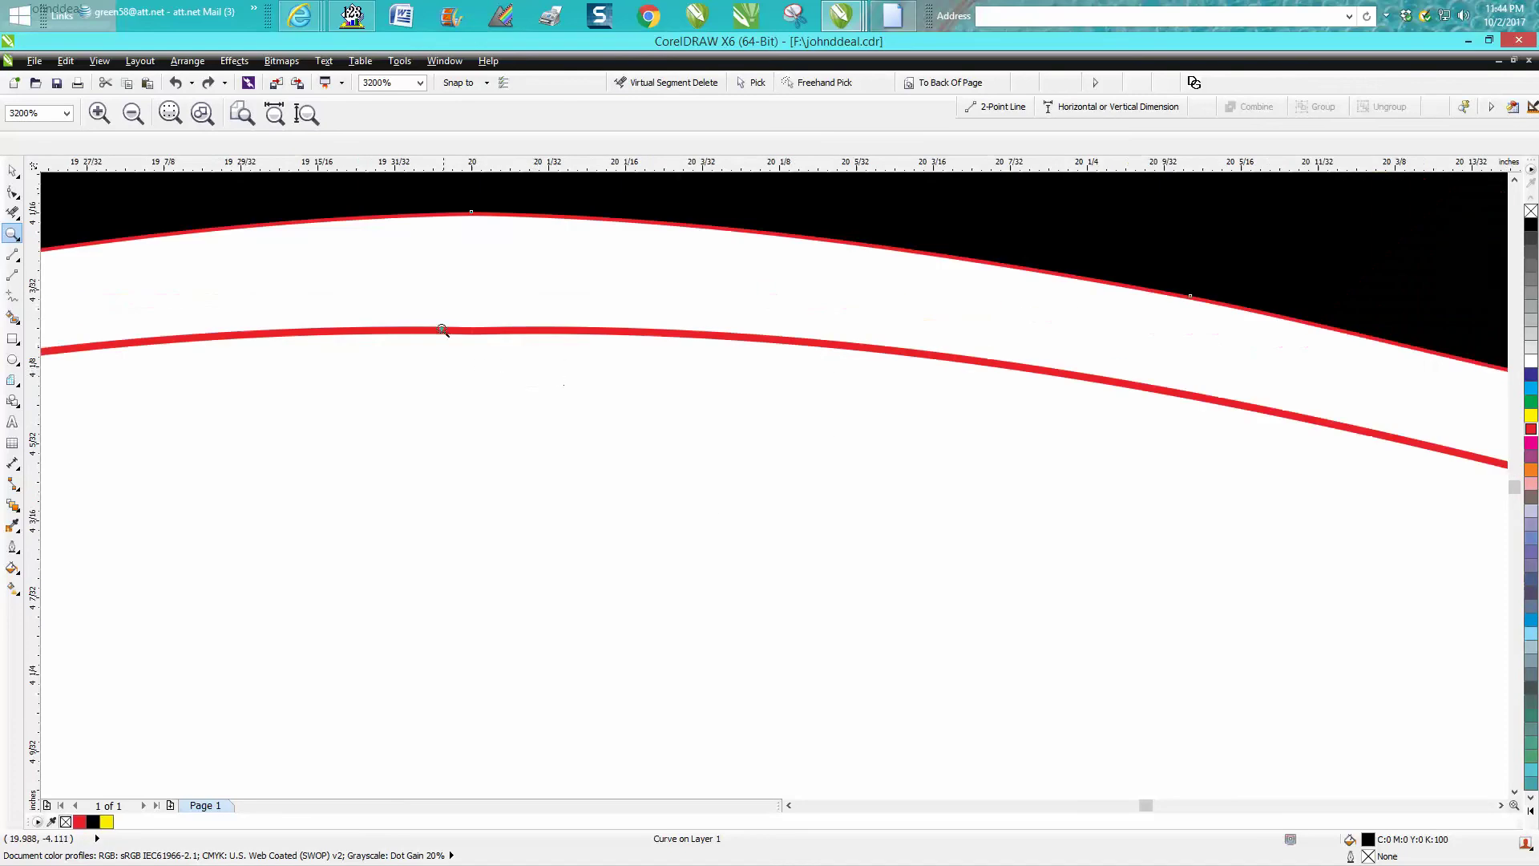
pyautogui.moveTo(446, 311); pyautogui.dragTo(514, 362)
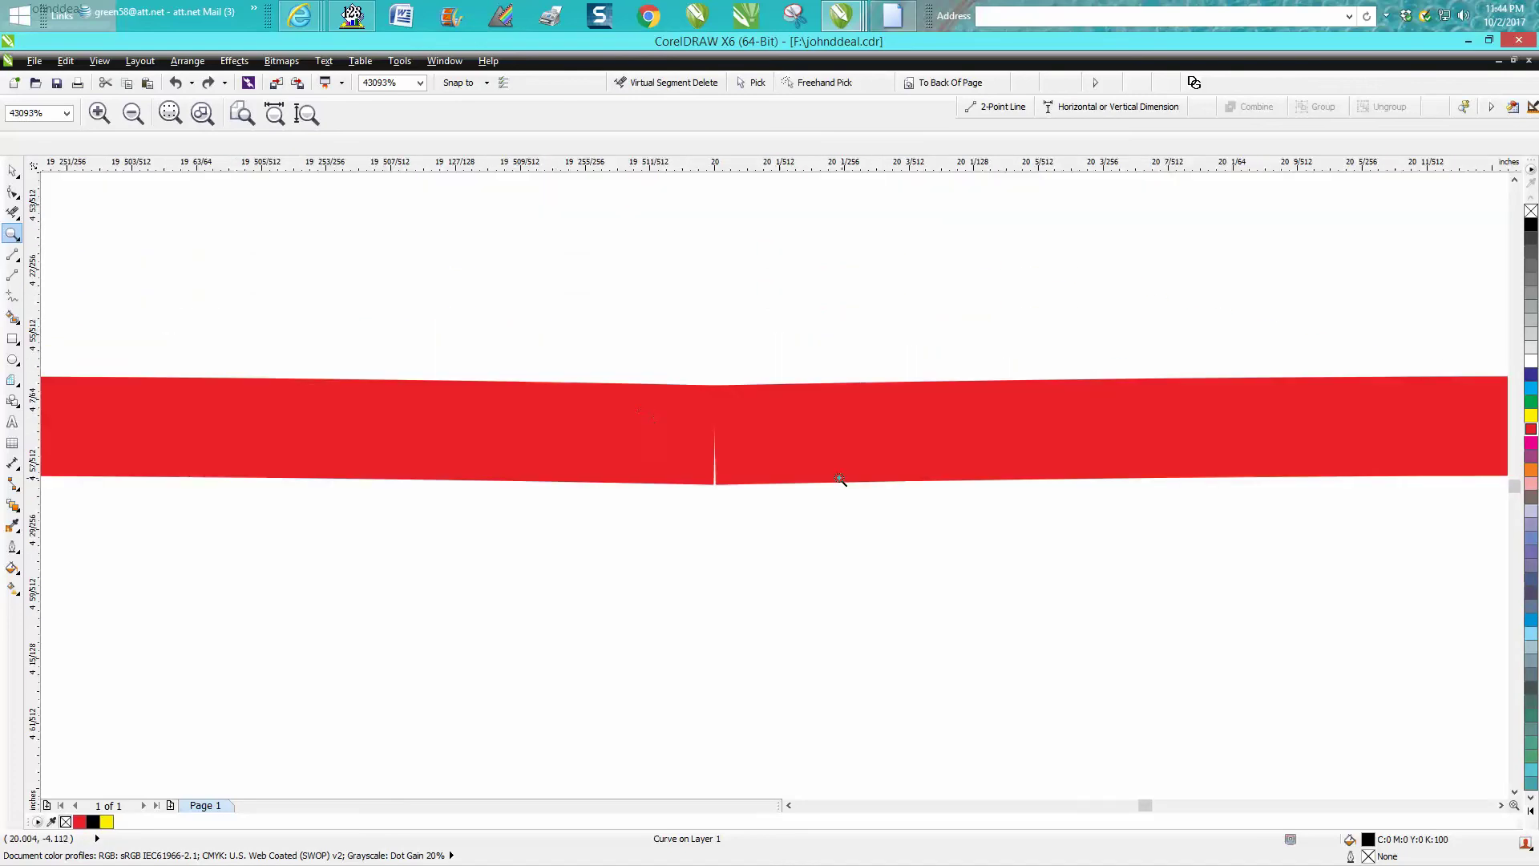
pyautogui.click(12, 192)
pyautogui.press('Escape')
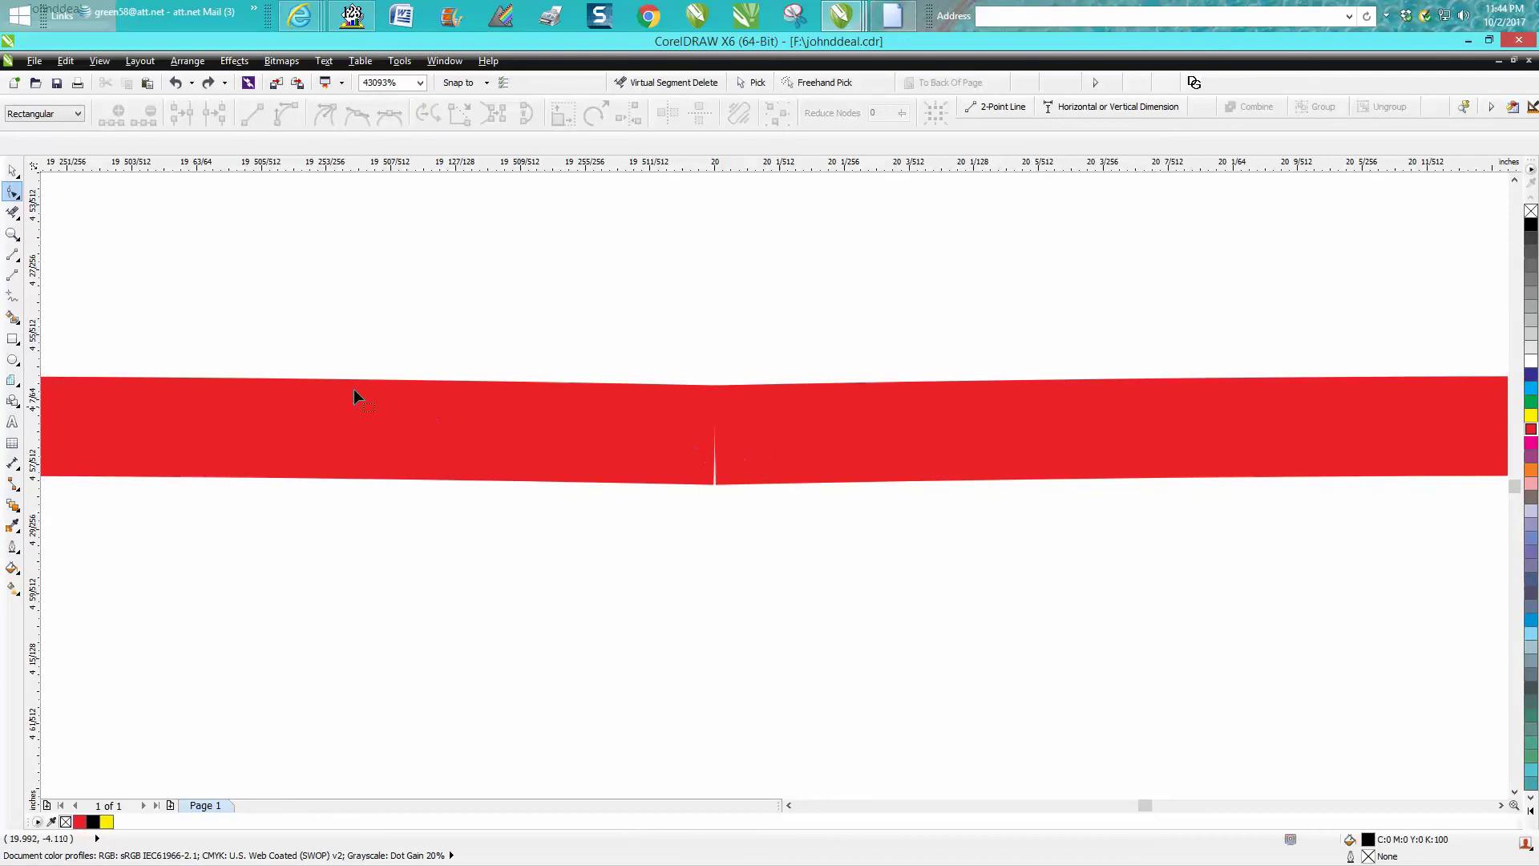
pyautogui.click(12, 171)
pyautogui.click(505, 392)
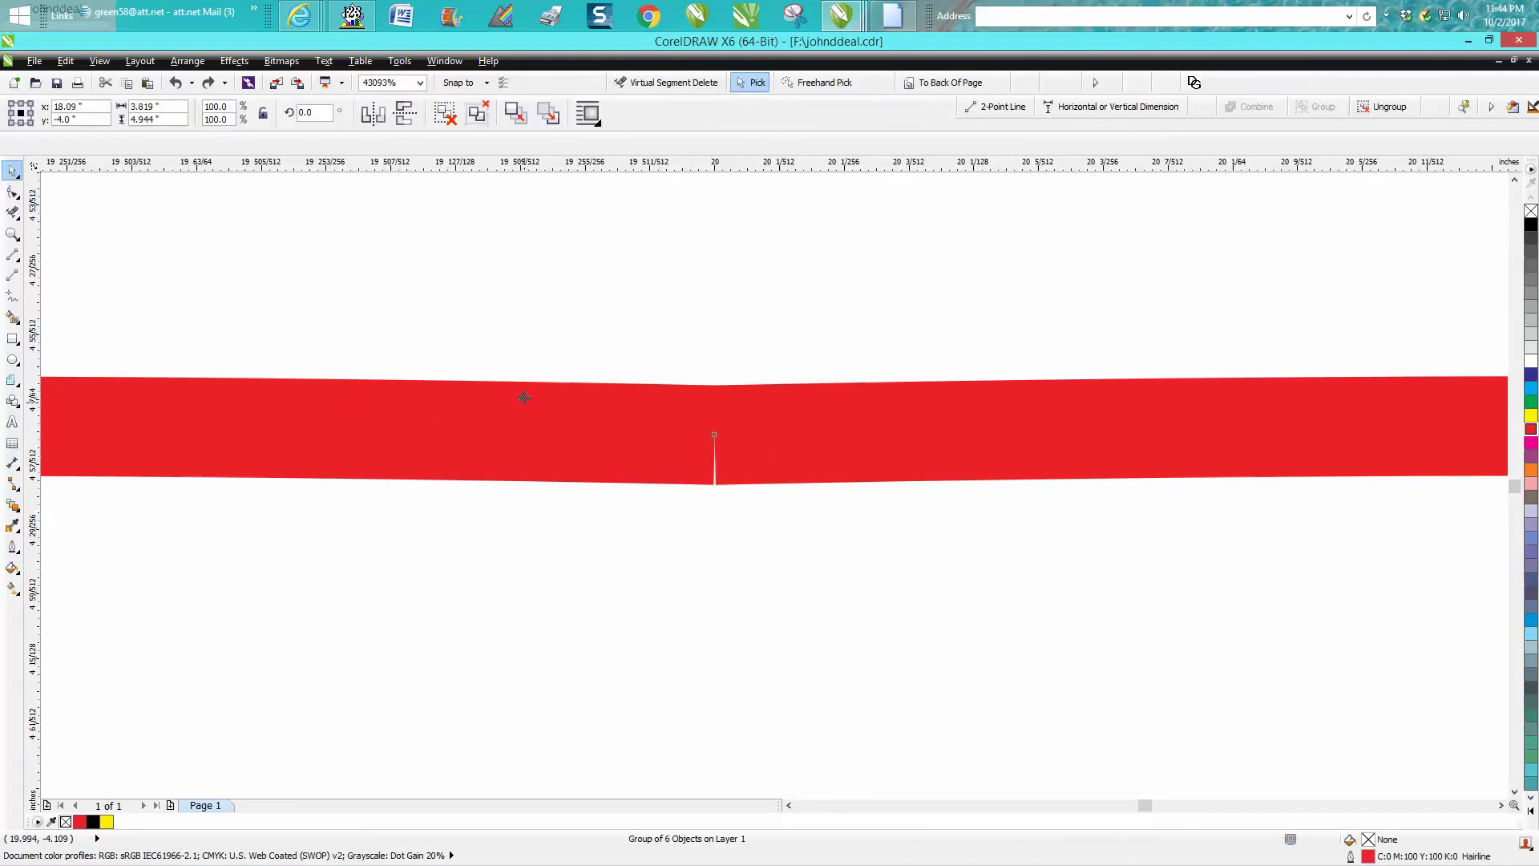
pyautogui.click(188, 61)
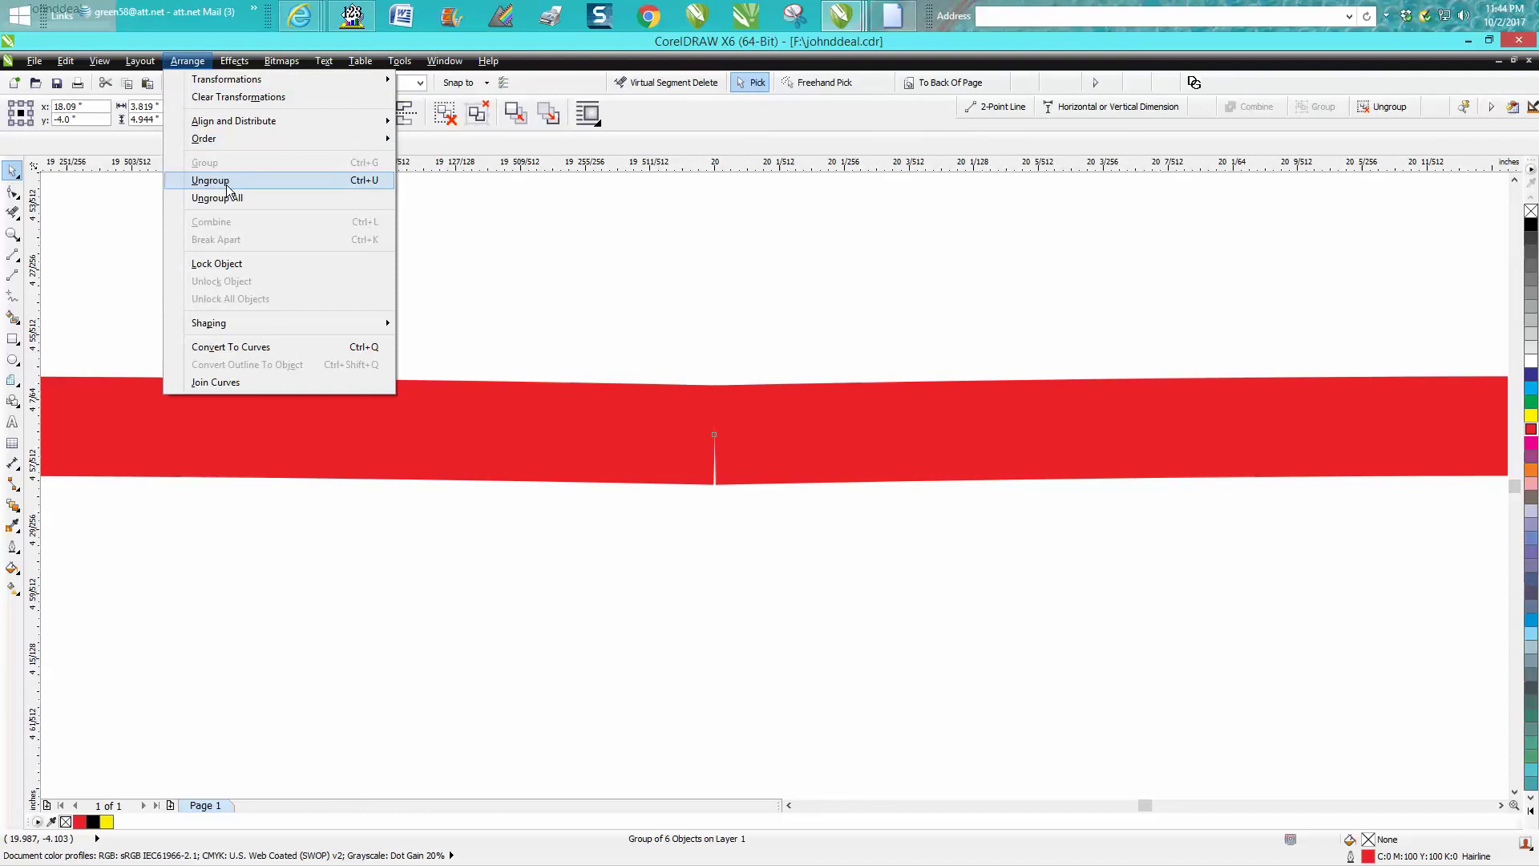
pyautogui.click(223, 178)
# Check the band curve's centre-seam node, then Smart Fill the abdomen stripe black.
pyautogui.click(12, 192)
pyautogui.click(693, 433)
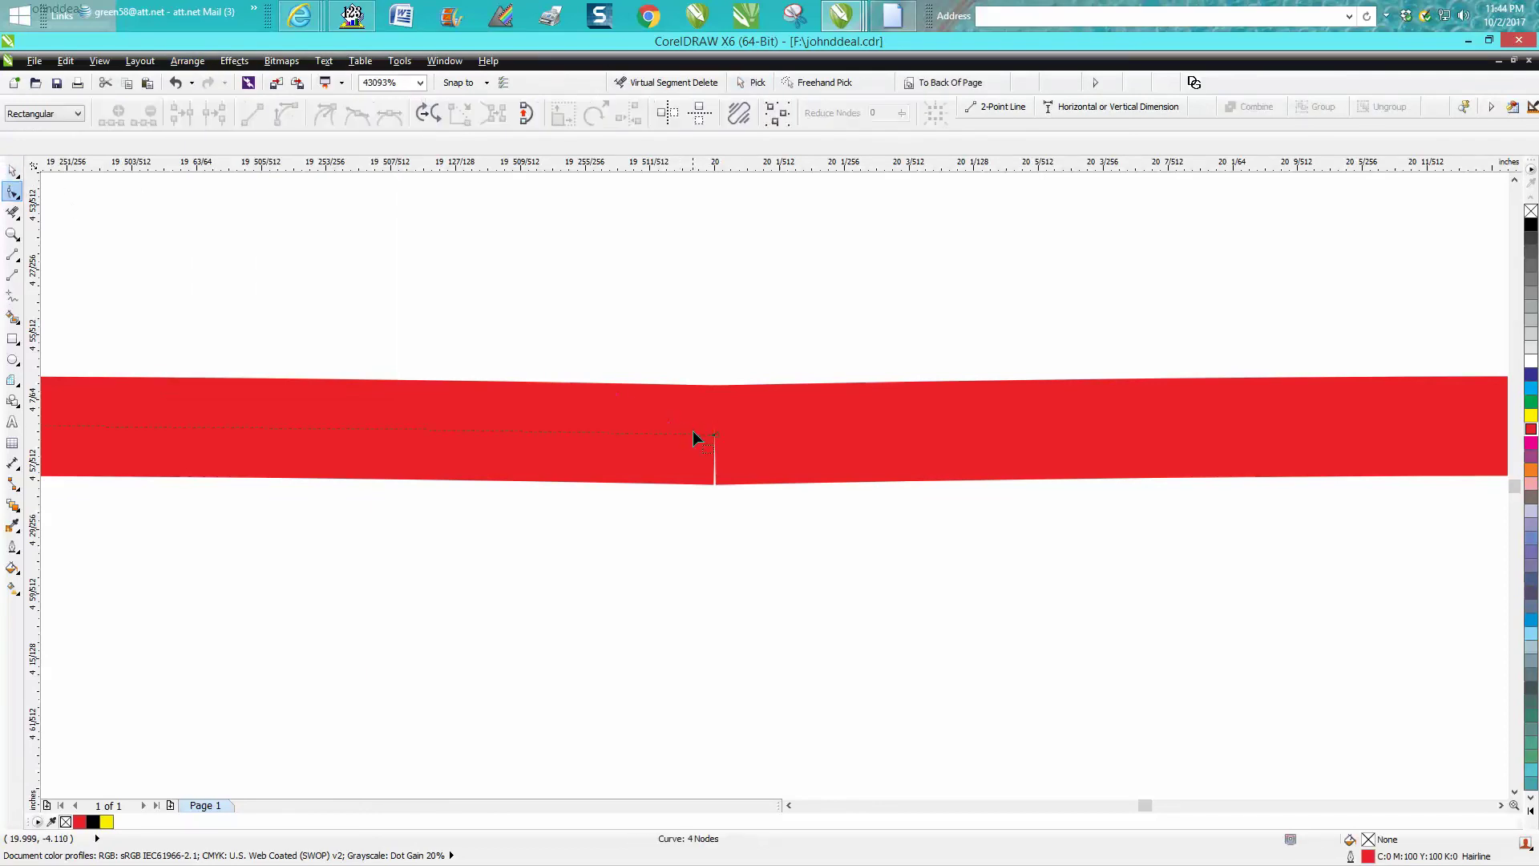
pyautogui.click(713, 435)
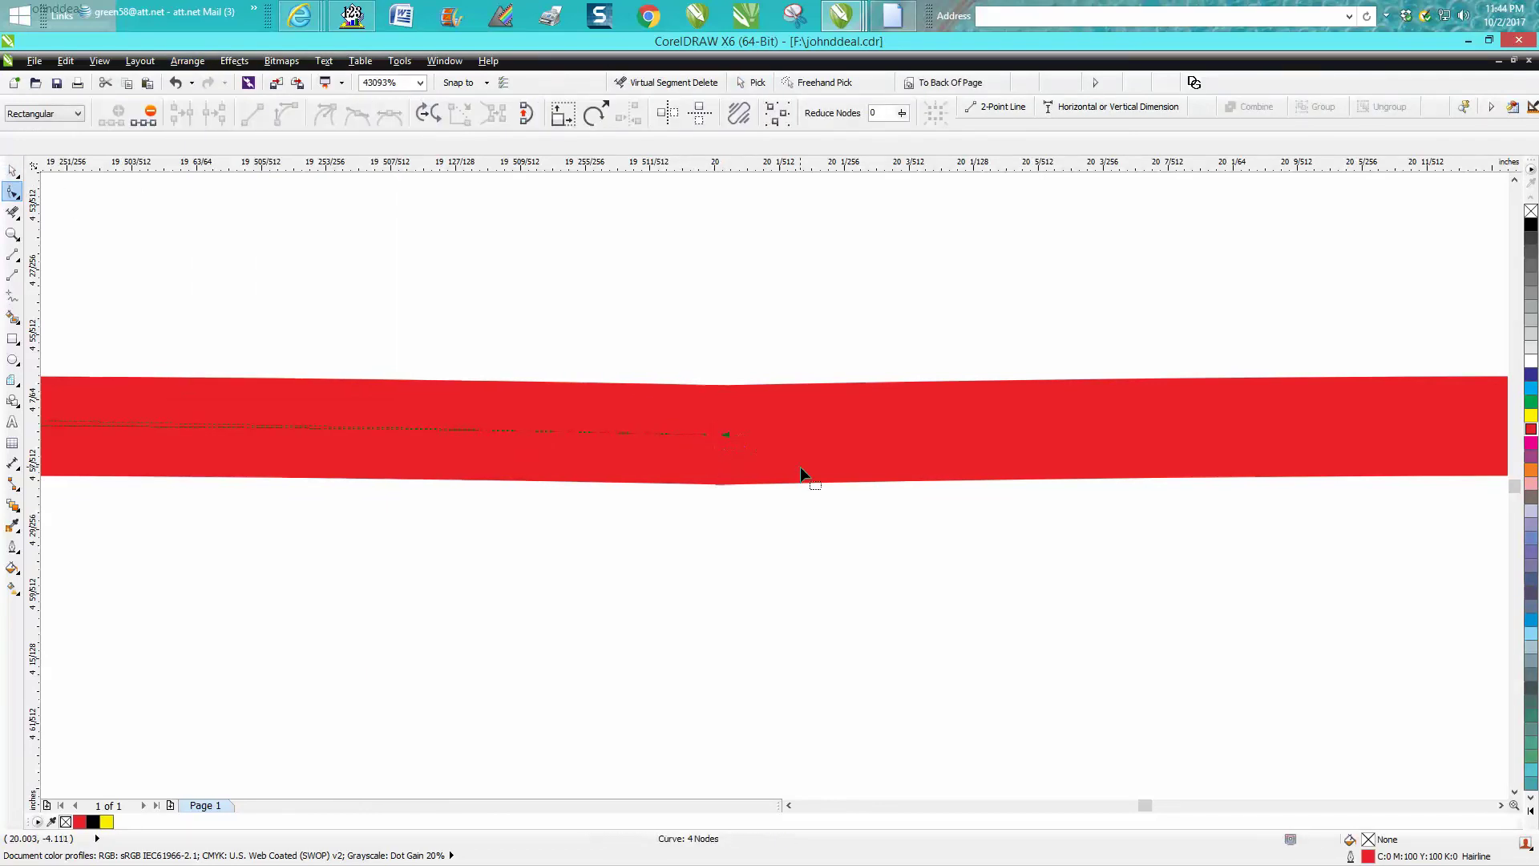
pyautogui.scroll(-8, 767, 463)
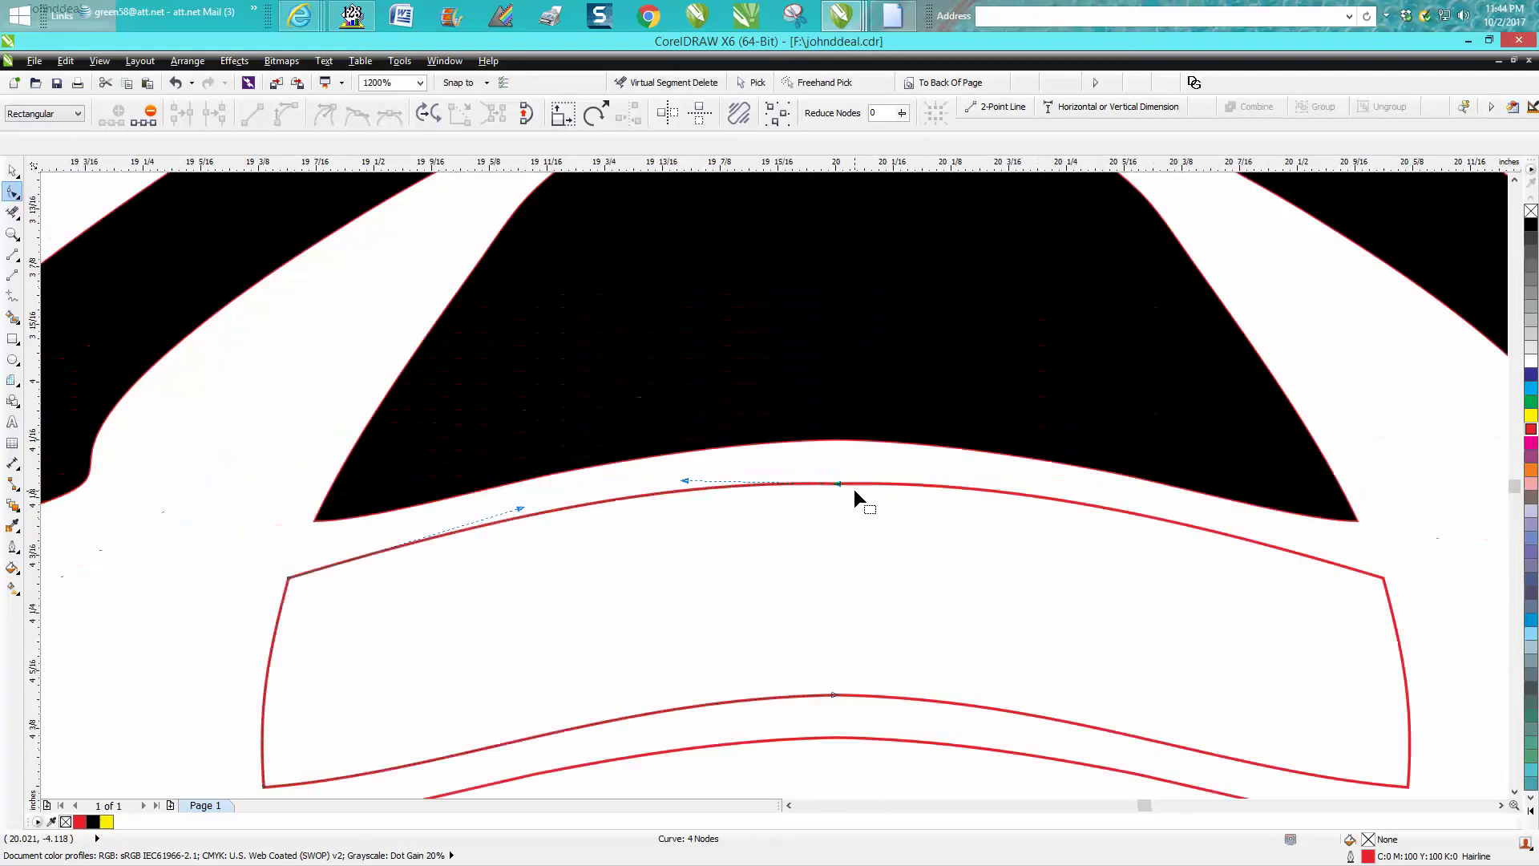
pyautogui.click(12, 319)
pyautogui.click(790, 583)
pyautogui.scroll(-3, 811, 569)
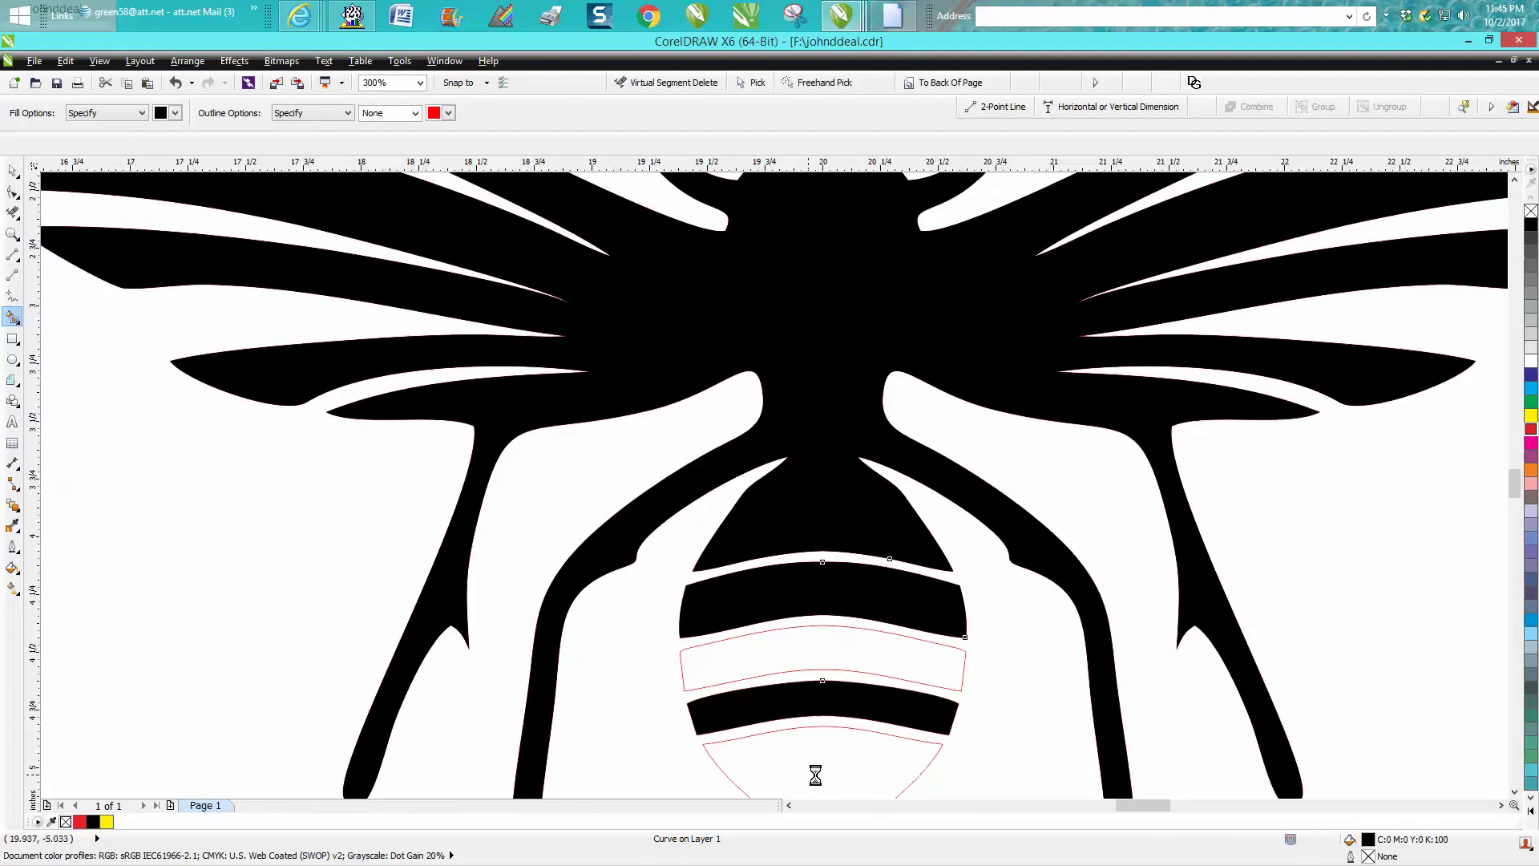
# Undo the lower abdomen stripe's black fill.
pyautogui.click(12, 233)
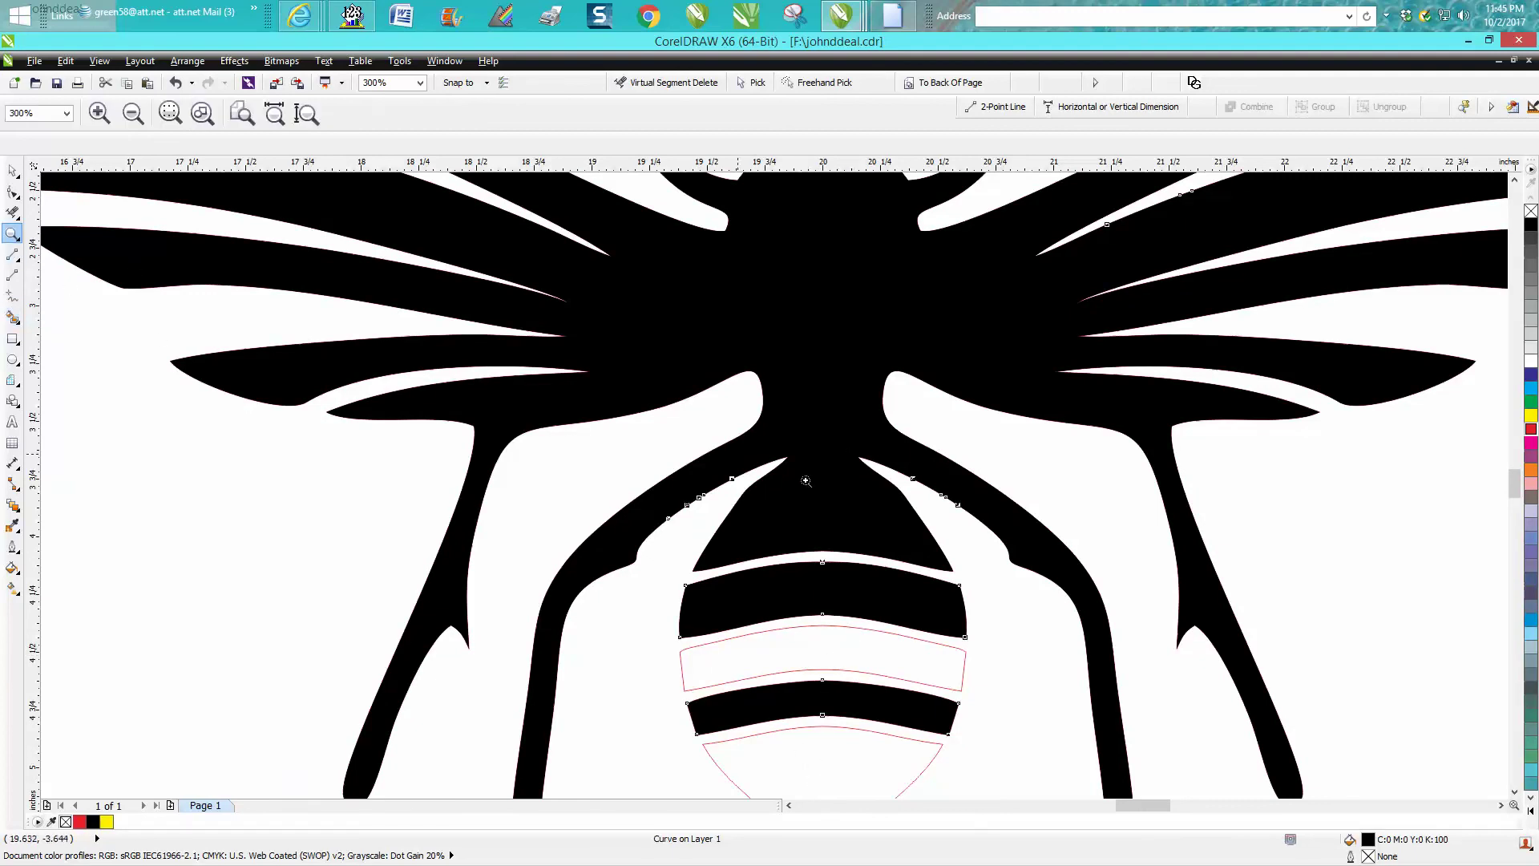
pyautogui.click(175, 82)
pyautogui.rightClick(758, 339)
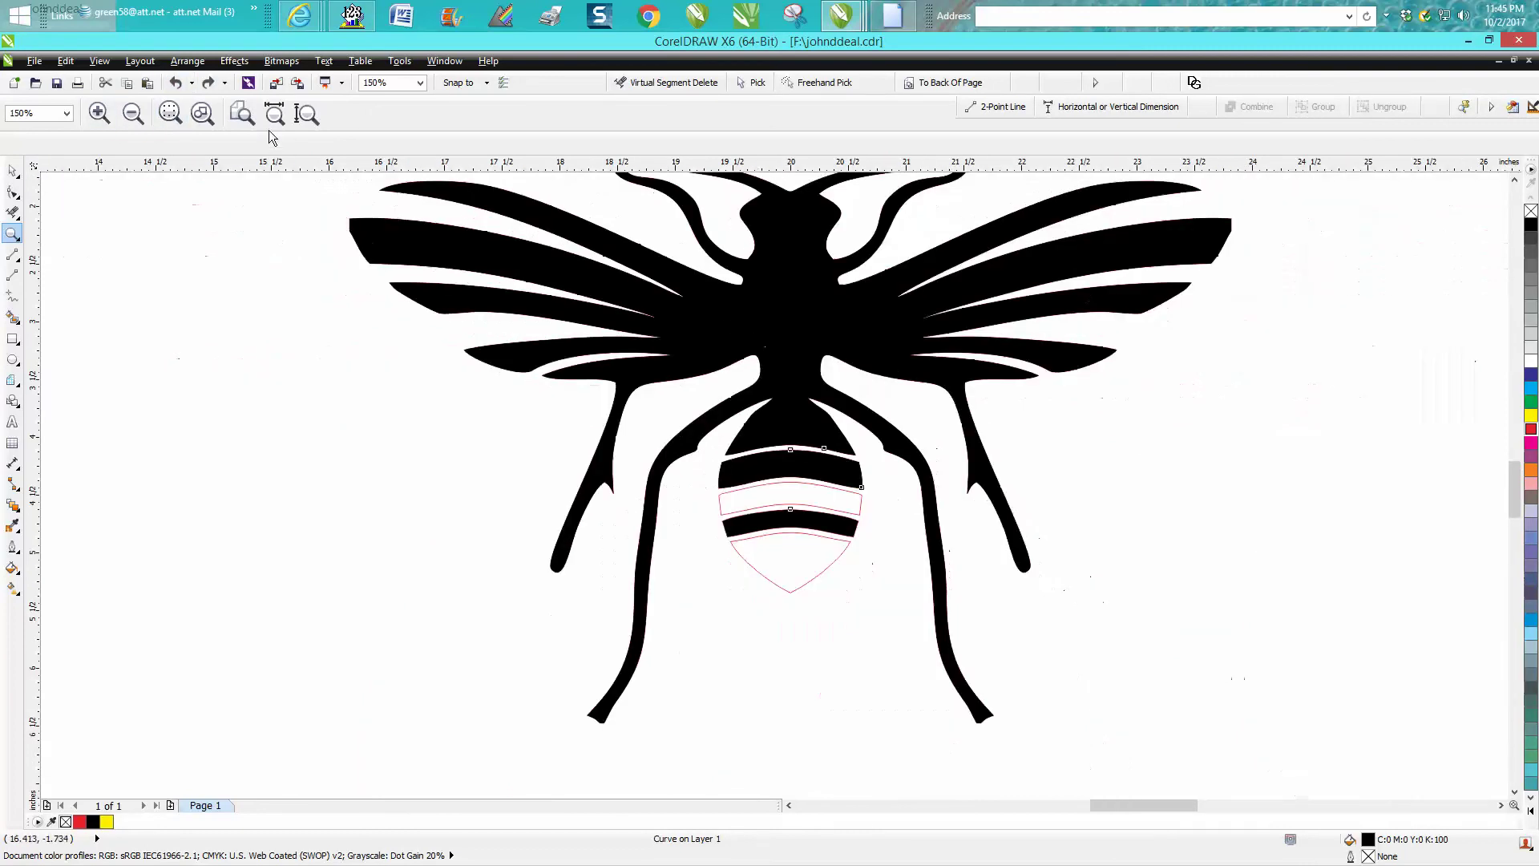
pyautogui.click(174, 82)
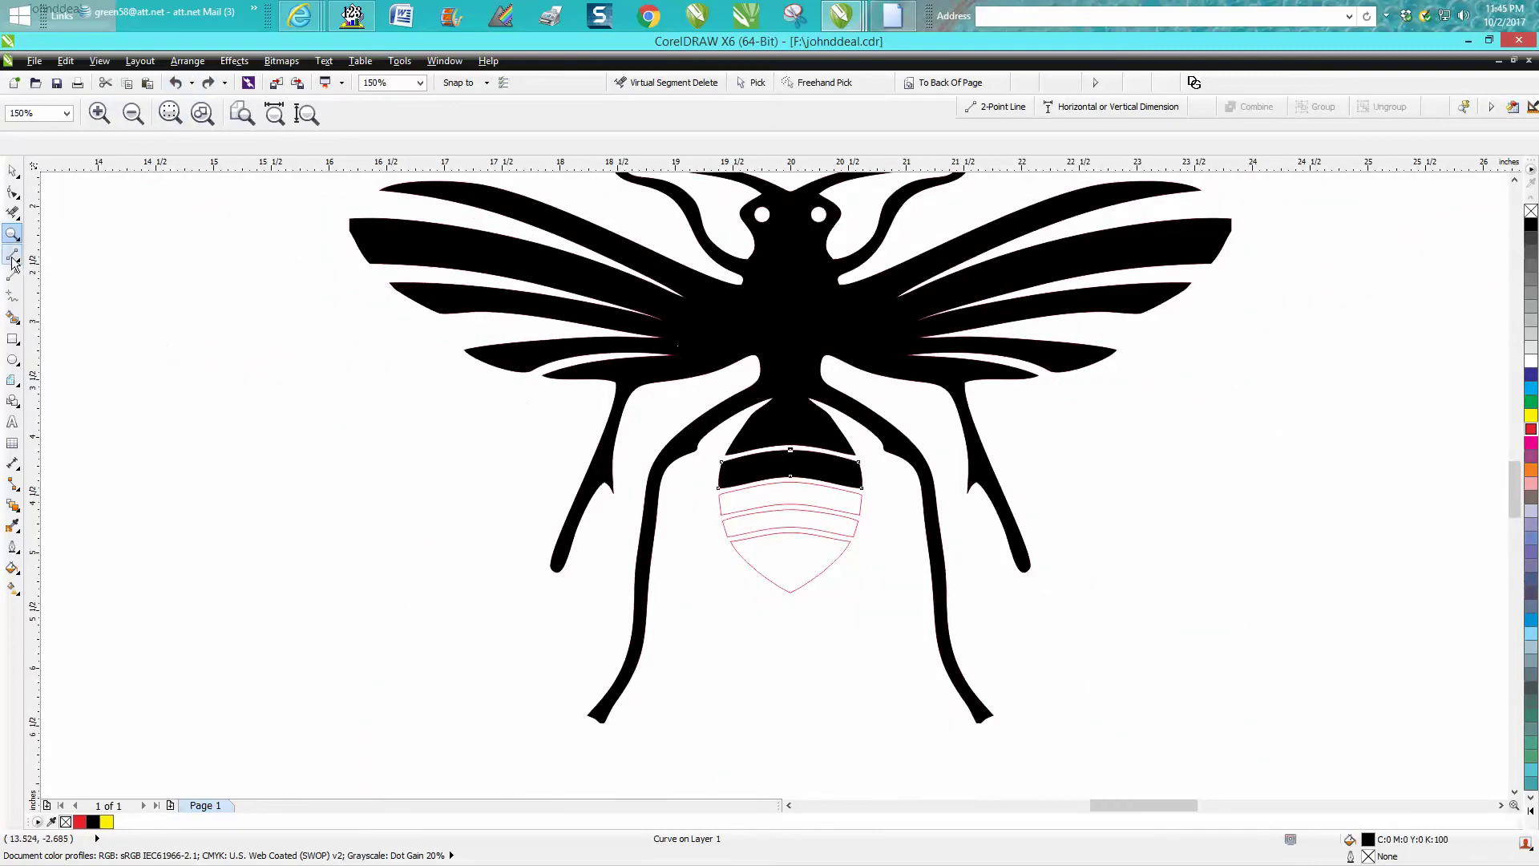
# Draw a rectangle around the lower abdomen bands, stretching it over the abdomen top.
pyautogui.moveTo(740, 508); pyautogui.dragTo(921, 591)
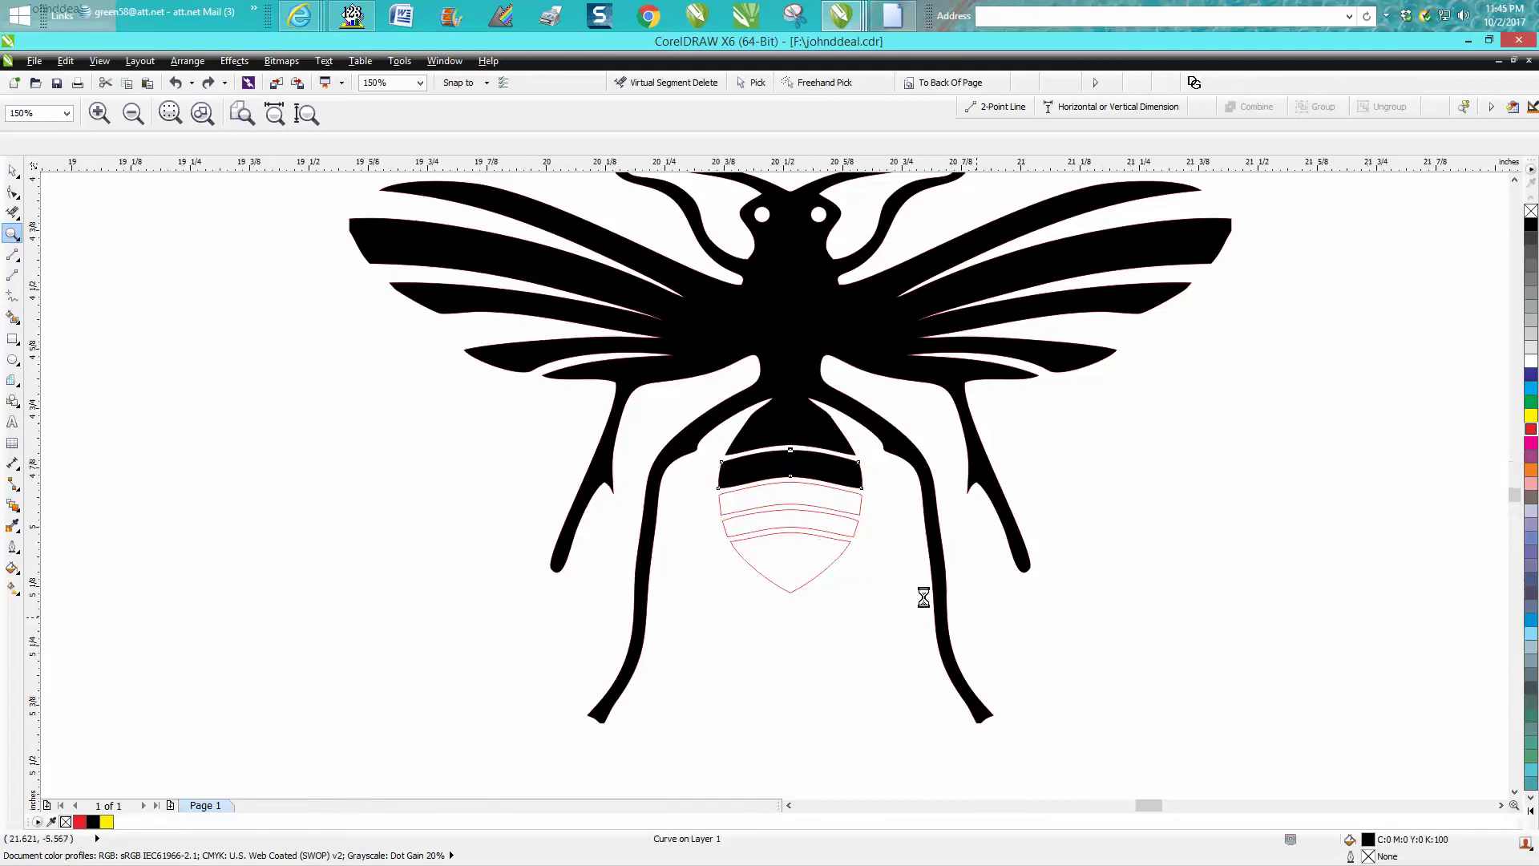
pyautogui.click(13, 338)
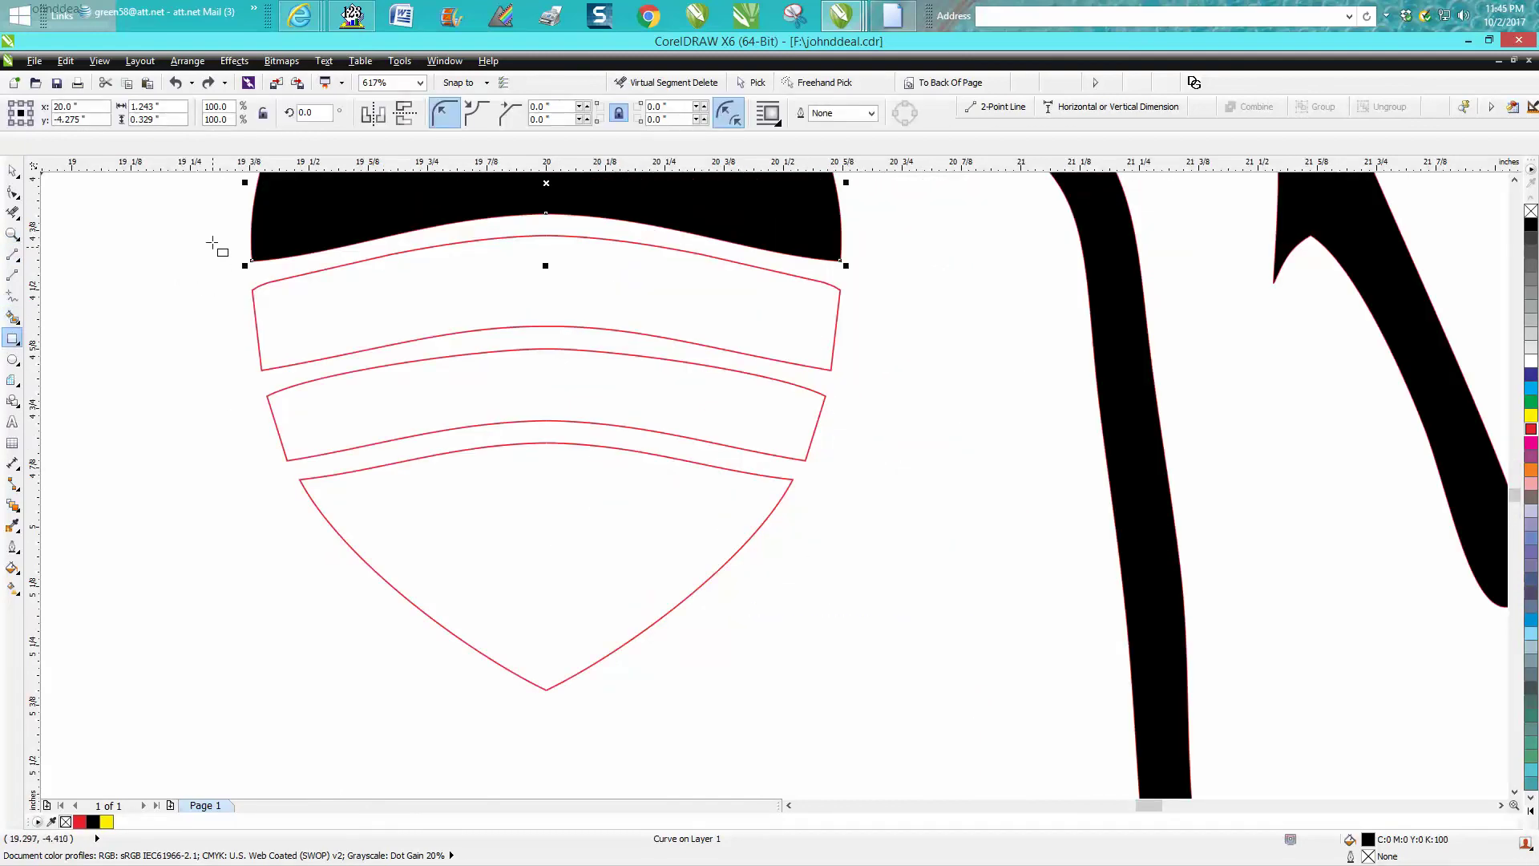
pyautogui.moveTo(213, 235); pyautogui.dragTo(934, 687)
pyautogui.moveTo(571, 227); pyautogui.dragTo(572, 218)
# Try a black Smart Fill inside the rectangle, then undo it.
pyautogui.click(13, 317)
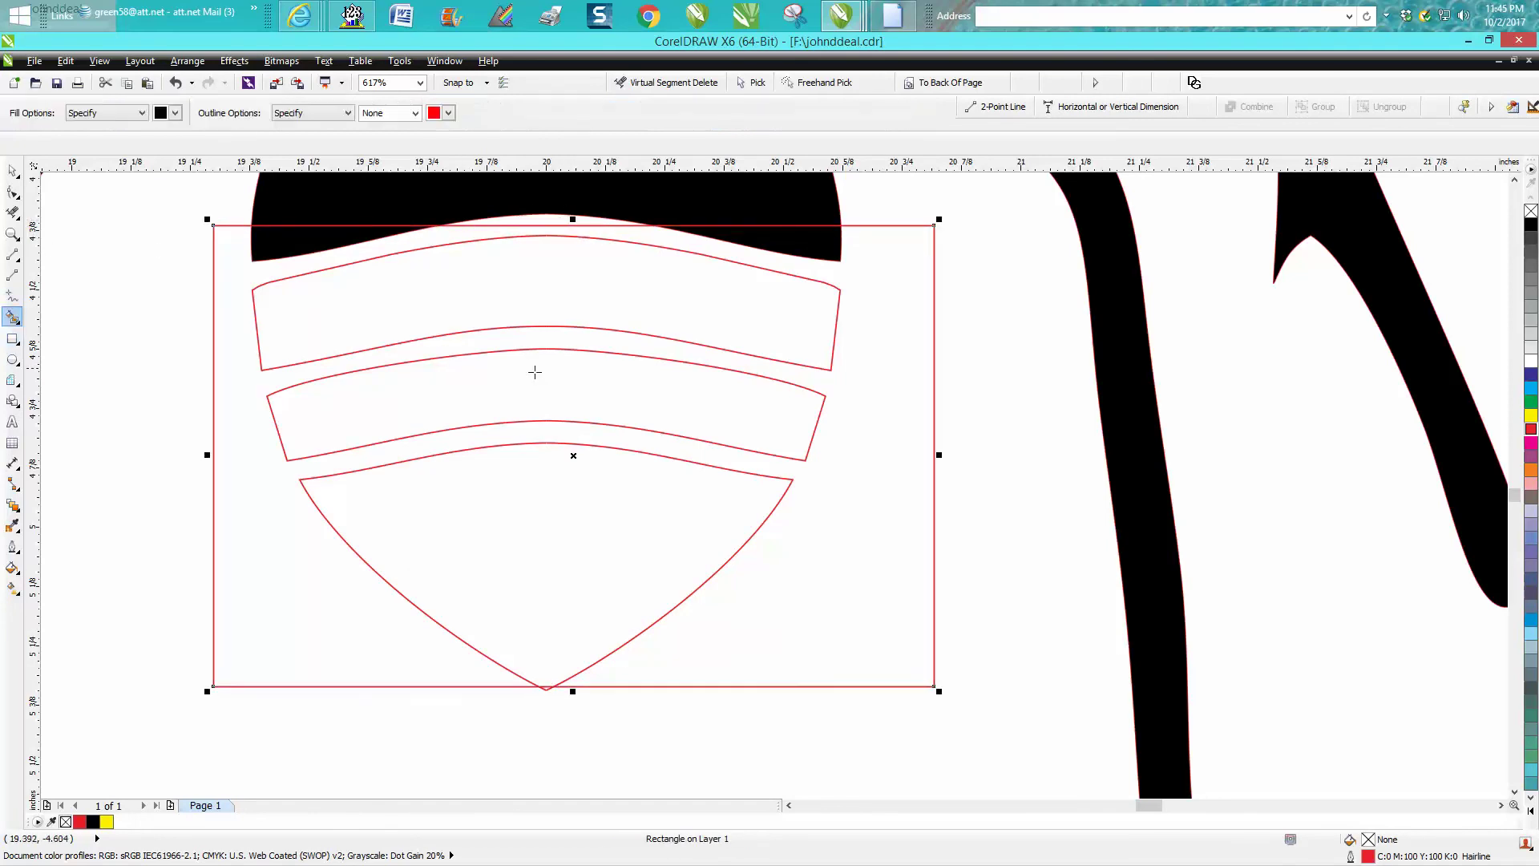
pyautogui.click(587, 312)
pyautogui.scroll(-5, 591, 313)
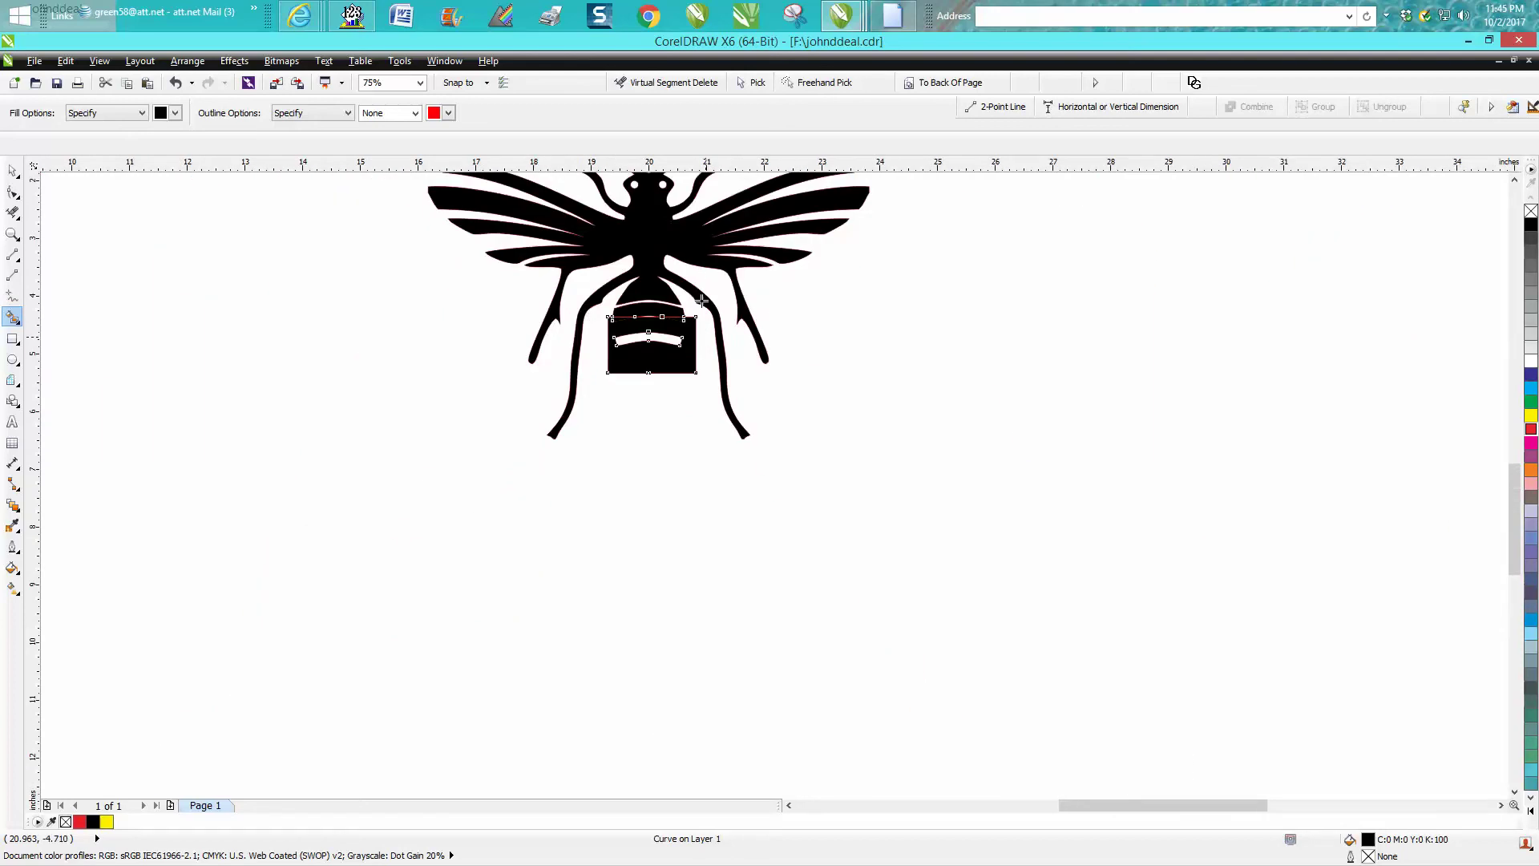
pyautogui.click(175, 82)
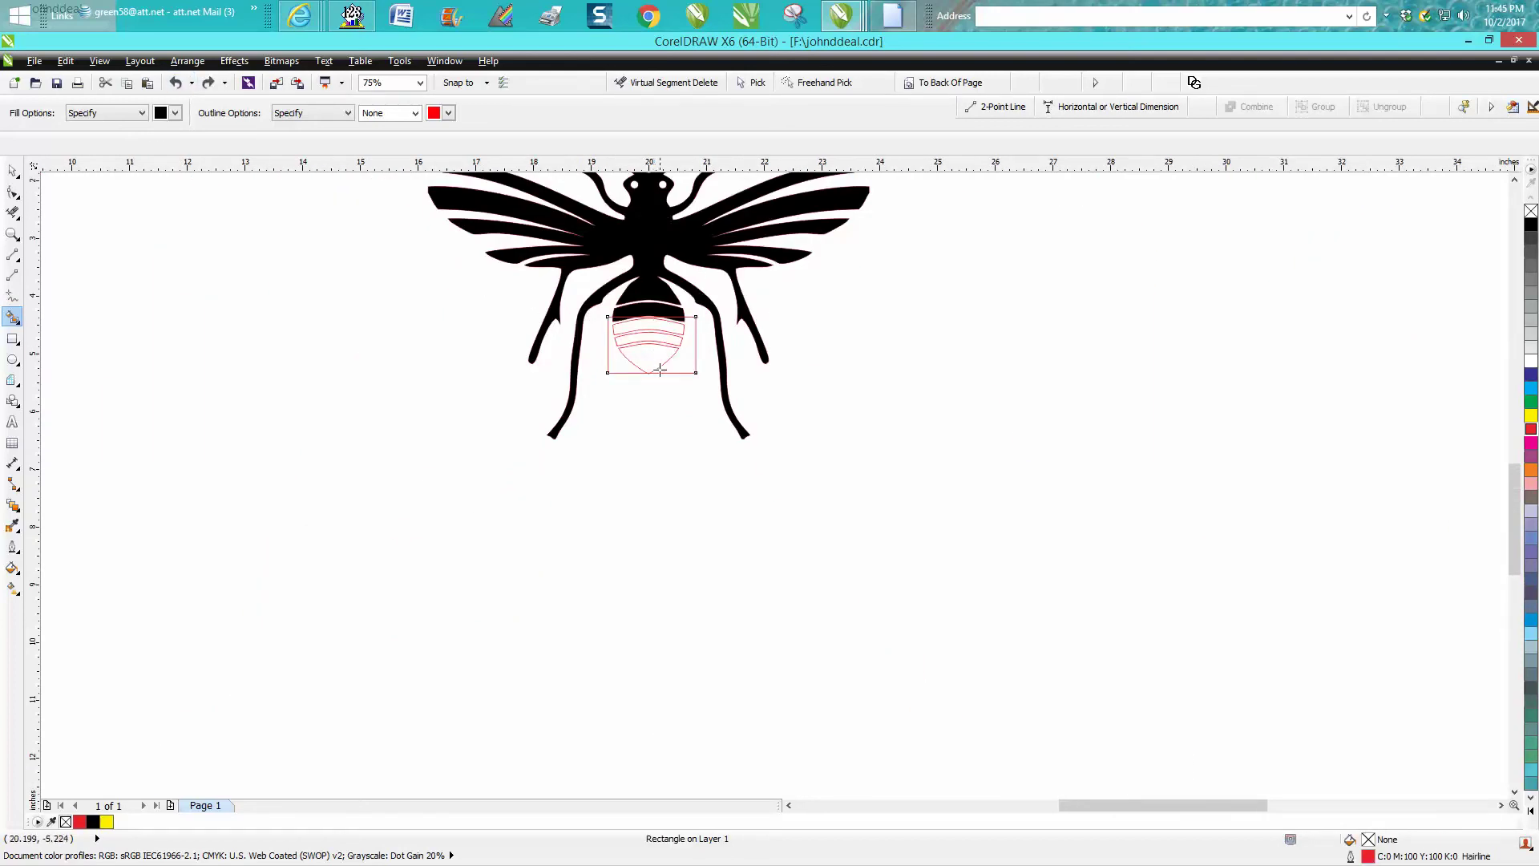
# Zoom into the lower curve's gap and drag its end node across to close it.
pyautogui.click(13, 233)
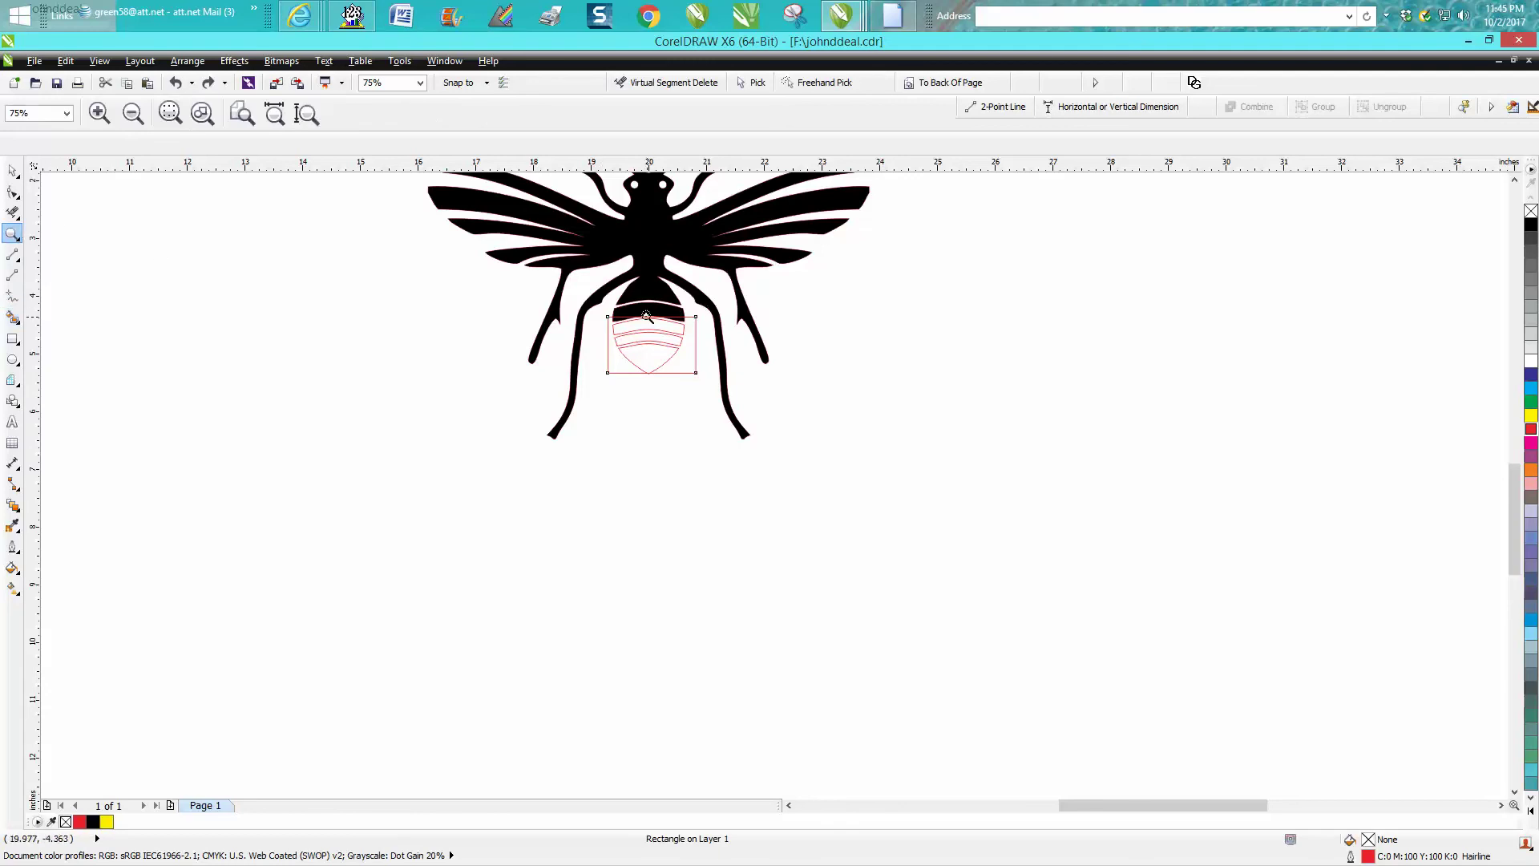
pyautogui.moveTo(662, 327); pyautogui.dragTo(664, 331)
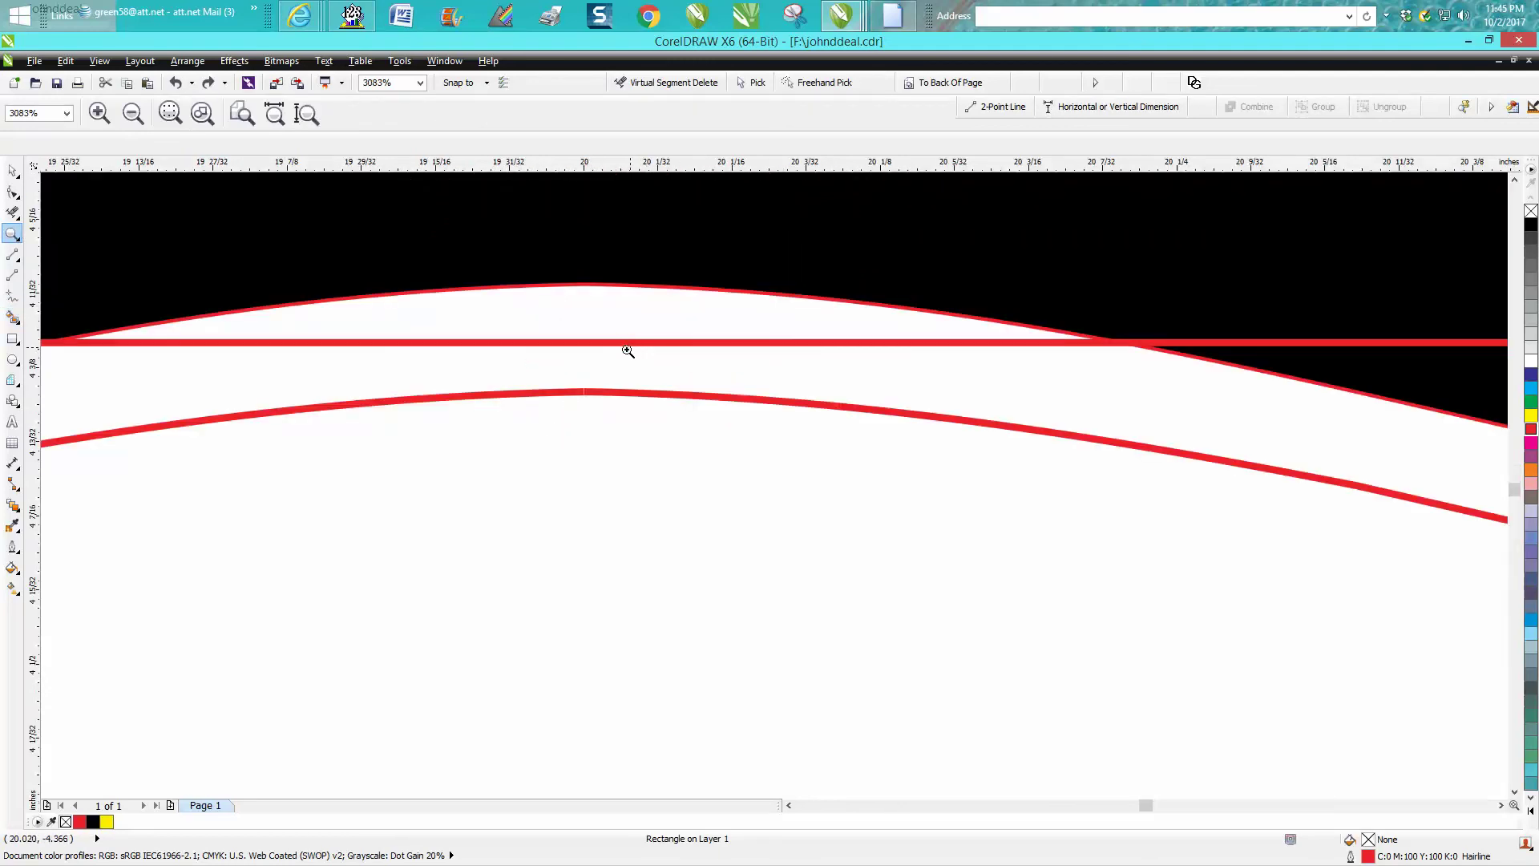
pyautogui.moveTo(574, 377); pyautogui.dragTo(618, 416)
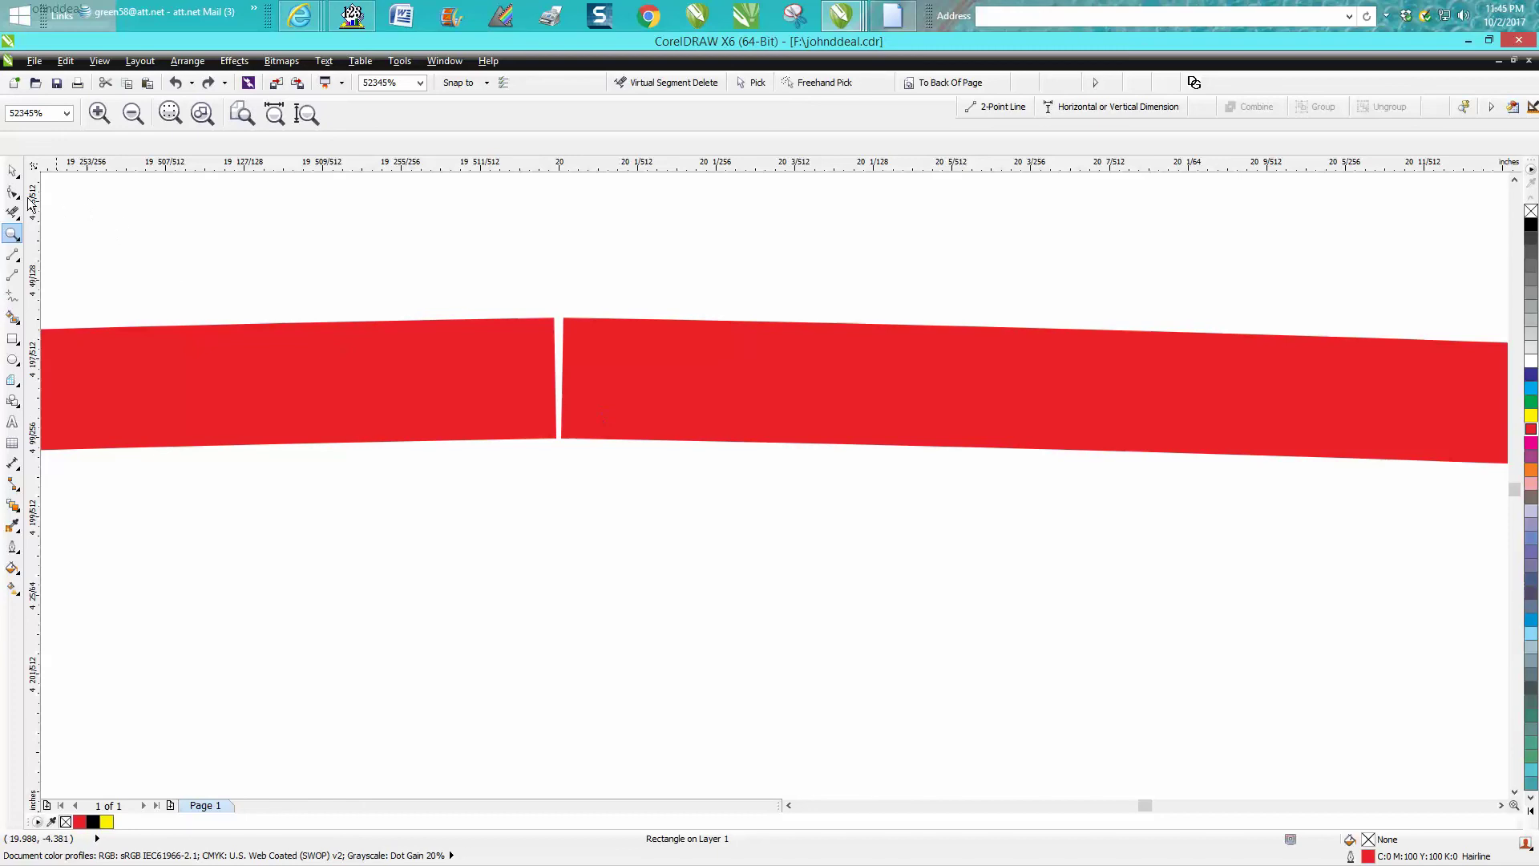
pyautogui.click(545, 383)
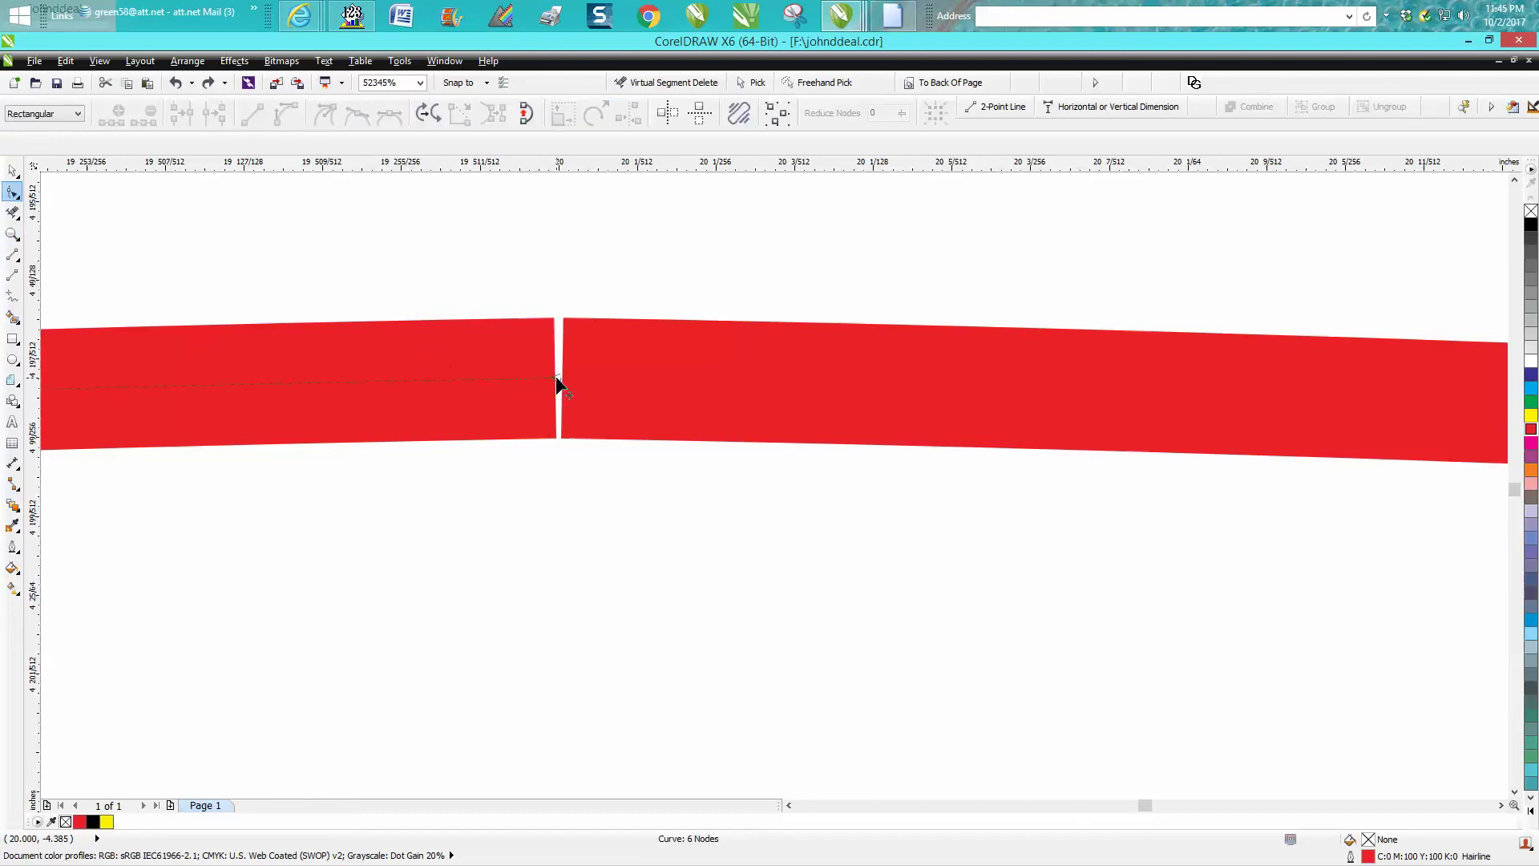
pyautogui.moveTo(555, 377); pyautogui.dragTo(627, 388)
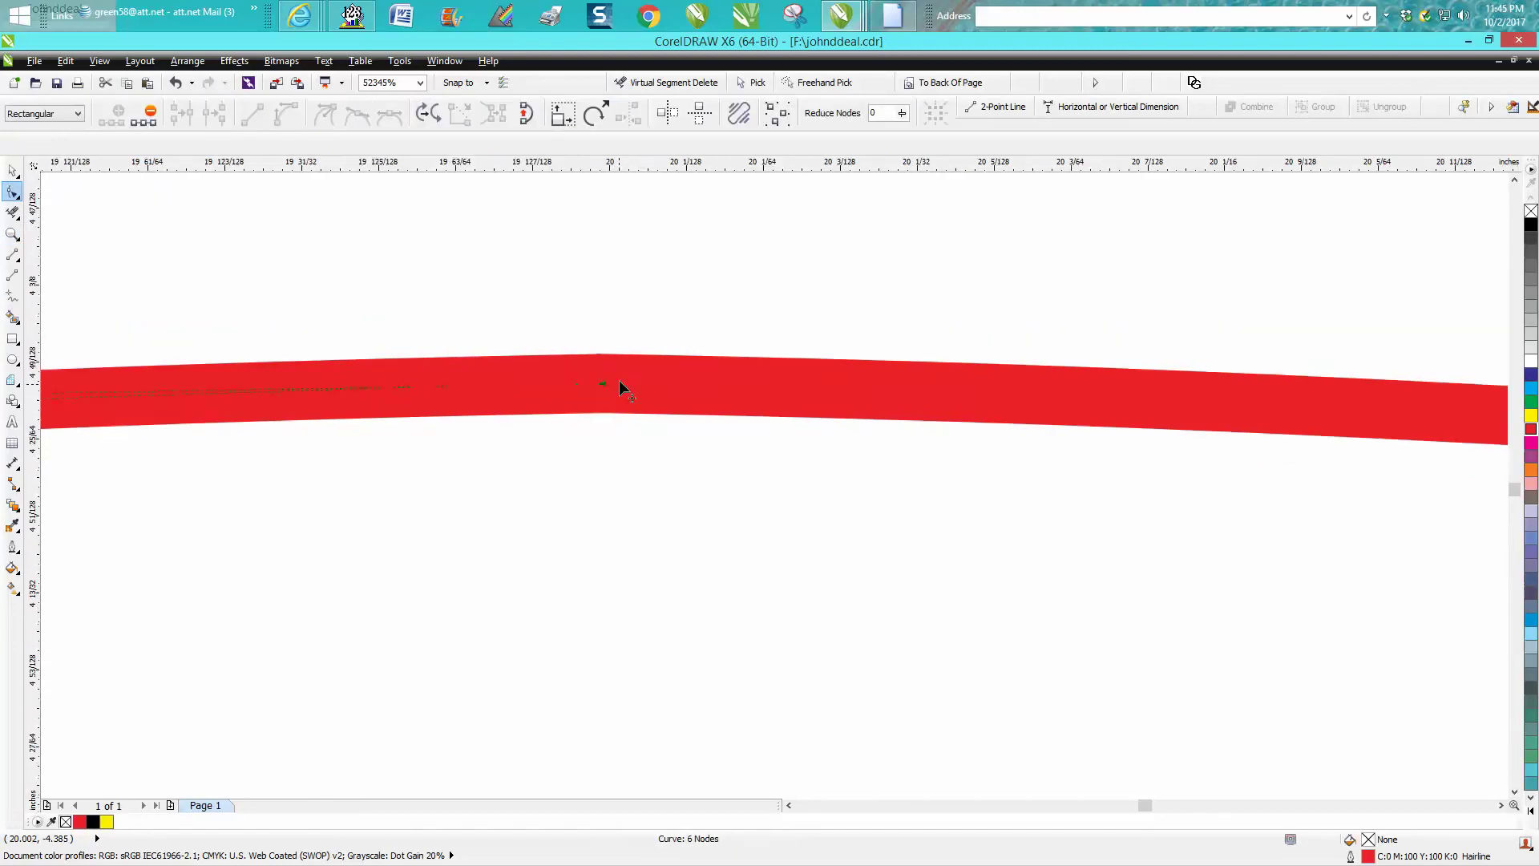
pyautogui.scroll(-6, 625, 388)
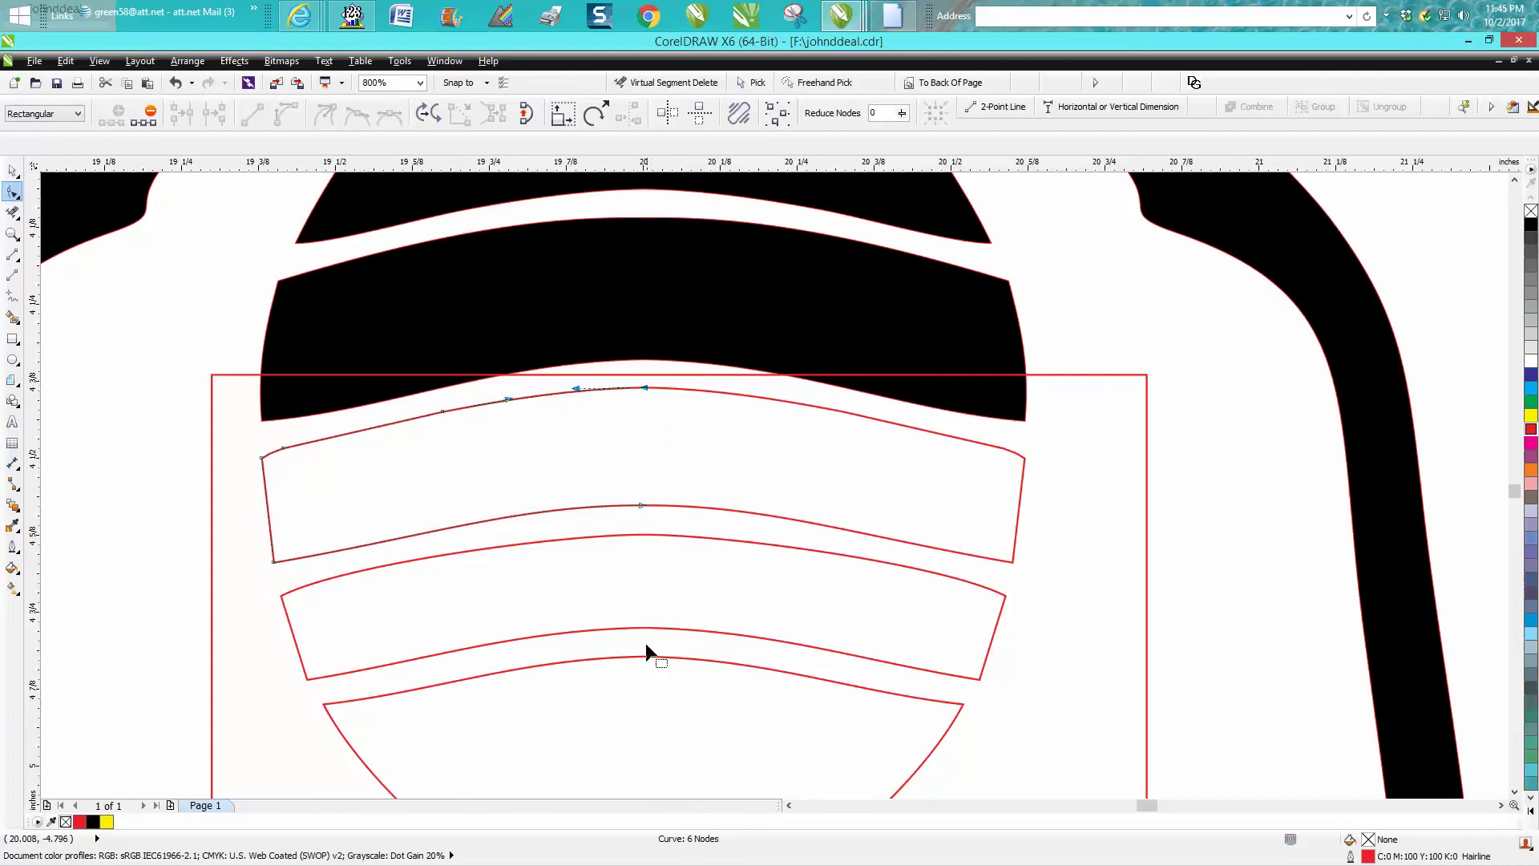
# Zoom onto the next split abdomen curve and drag its end node across to join it.
pyautogui.click(627, 643)
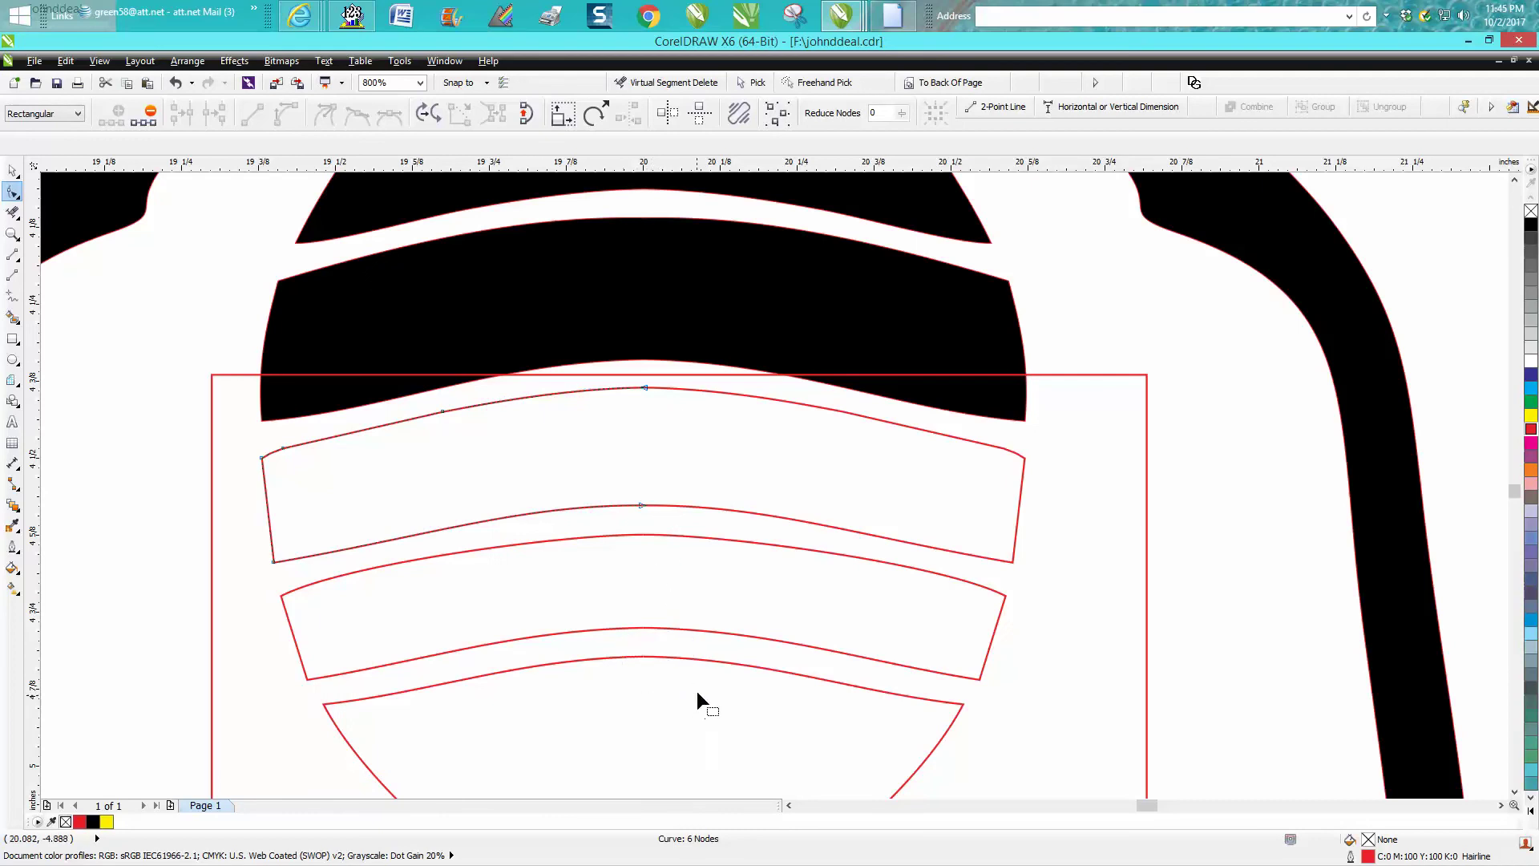
pyautogui.click(12, 233)
pyautogui.moveTo(556, 574); pyautogui.dragTo(739, 685)
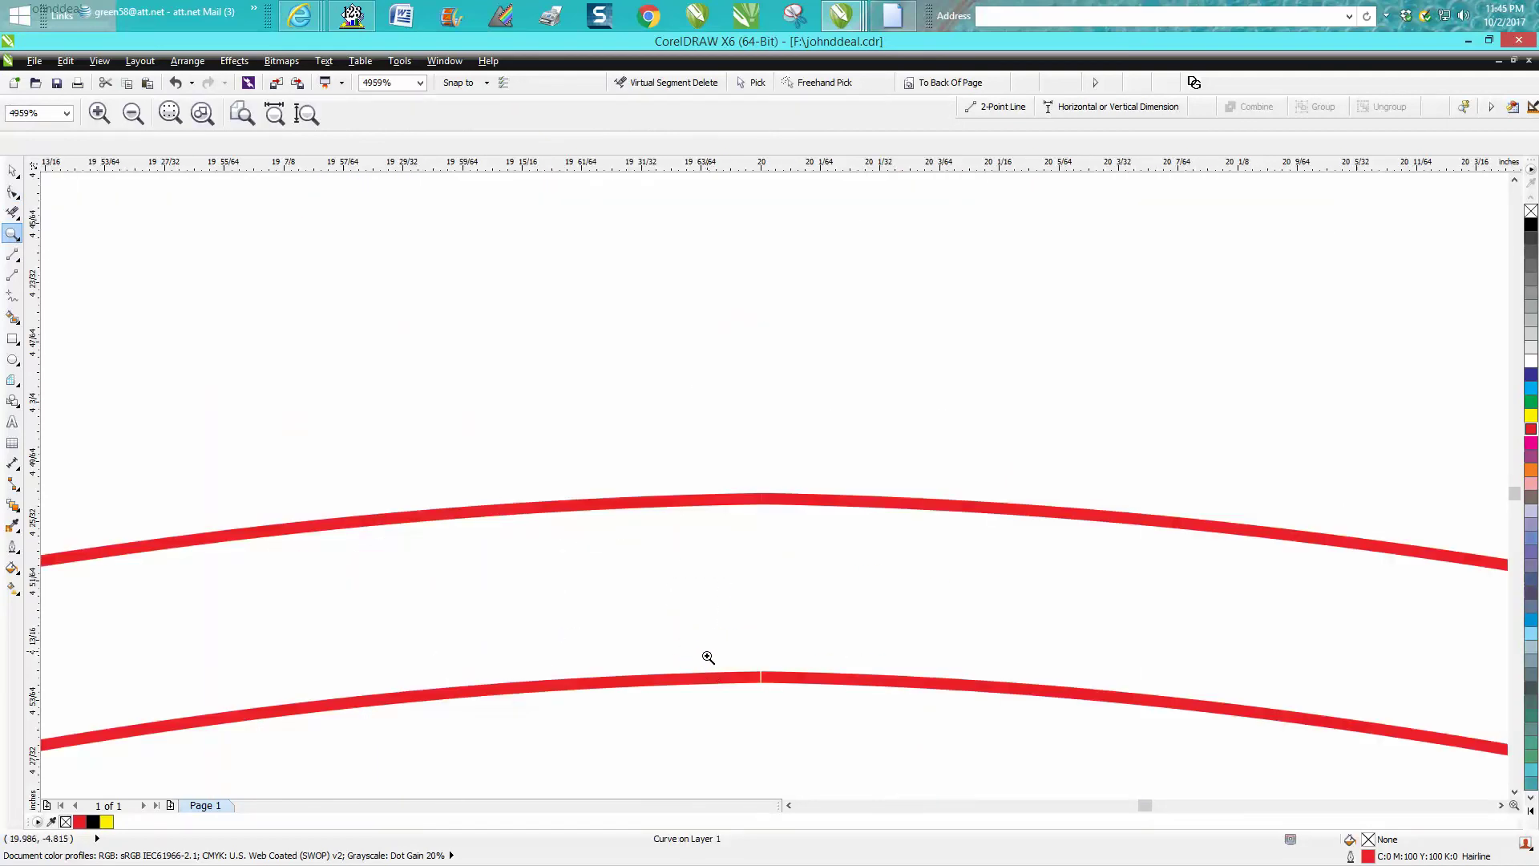
pyautogui.moveTo(654, 618); pyautogui.dragTo(871, 719)
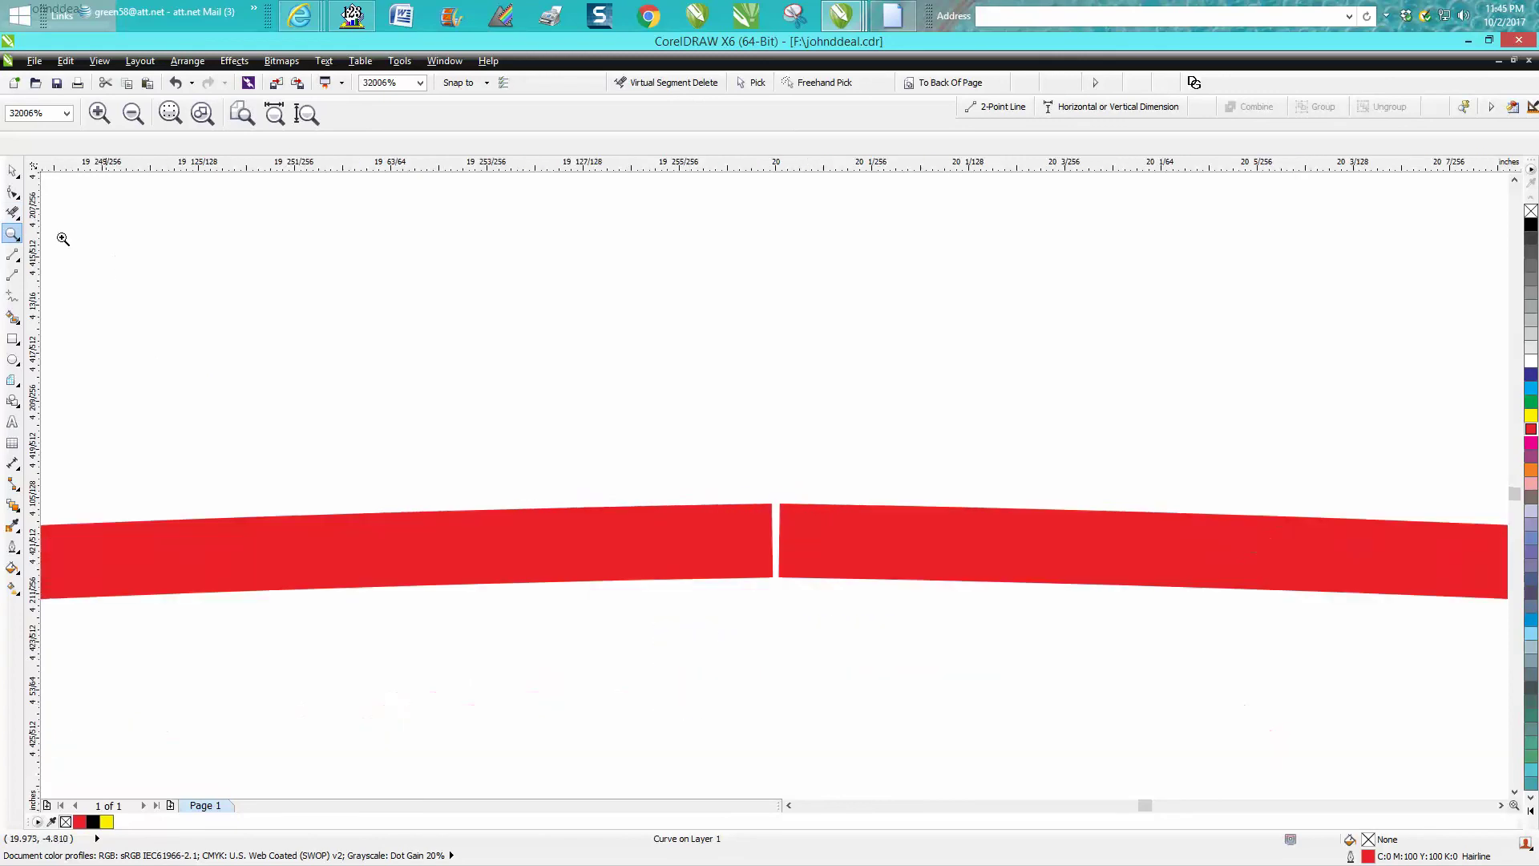
pyautogui.click(12, 192)
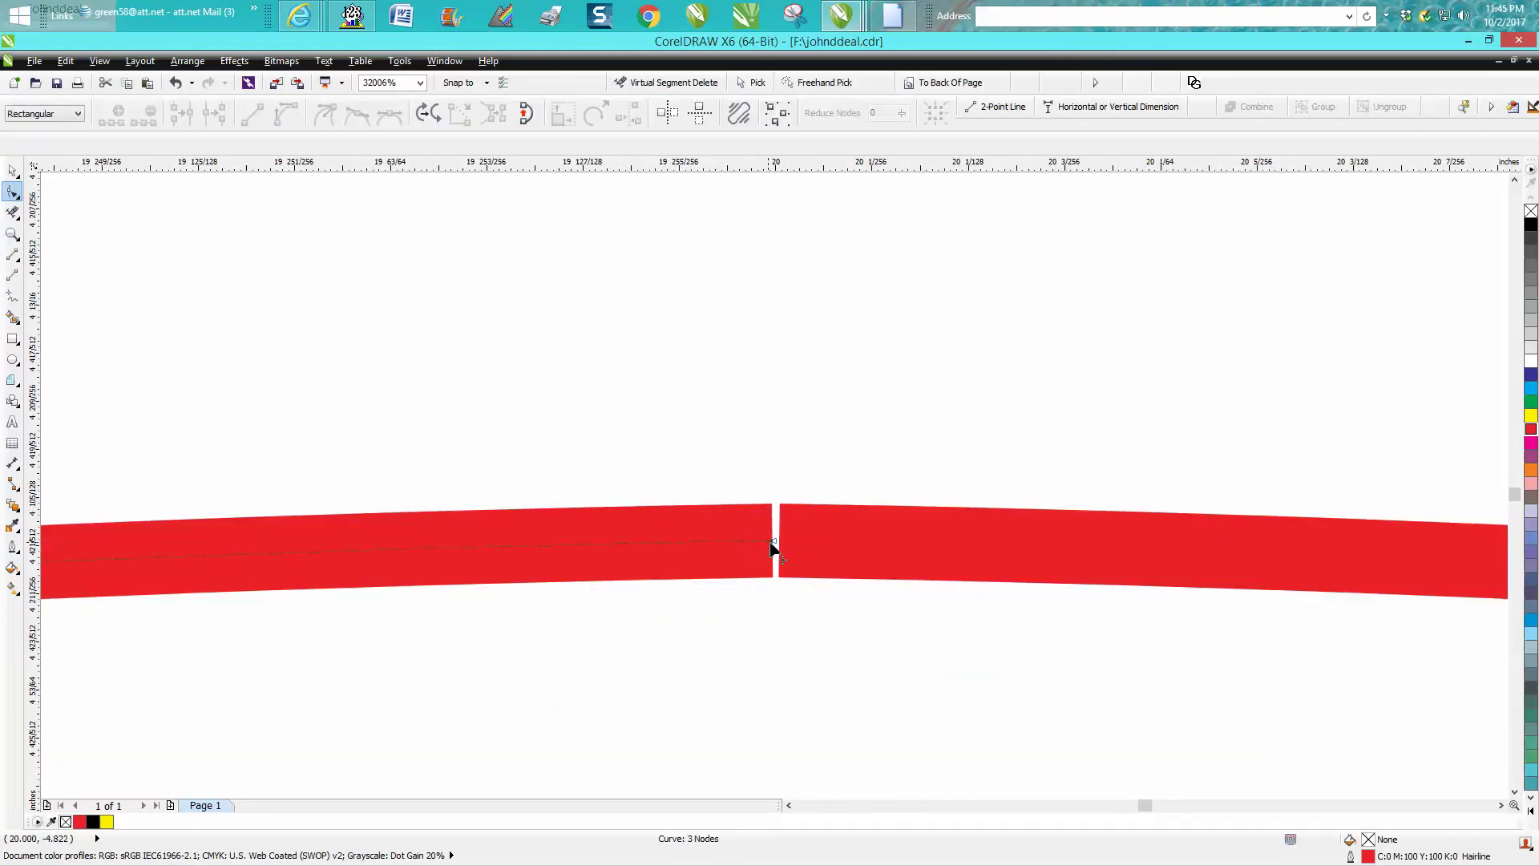
pyautogui.moveTo(774, 548); pyautogui.dragTo(814, 535)
pyautogui.scroll(-3, 453, 383)
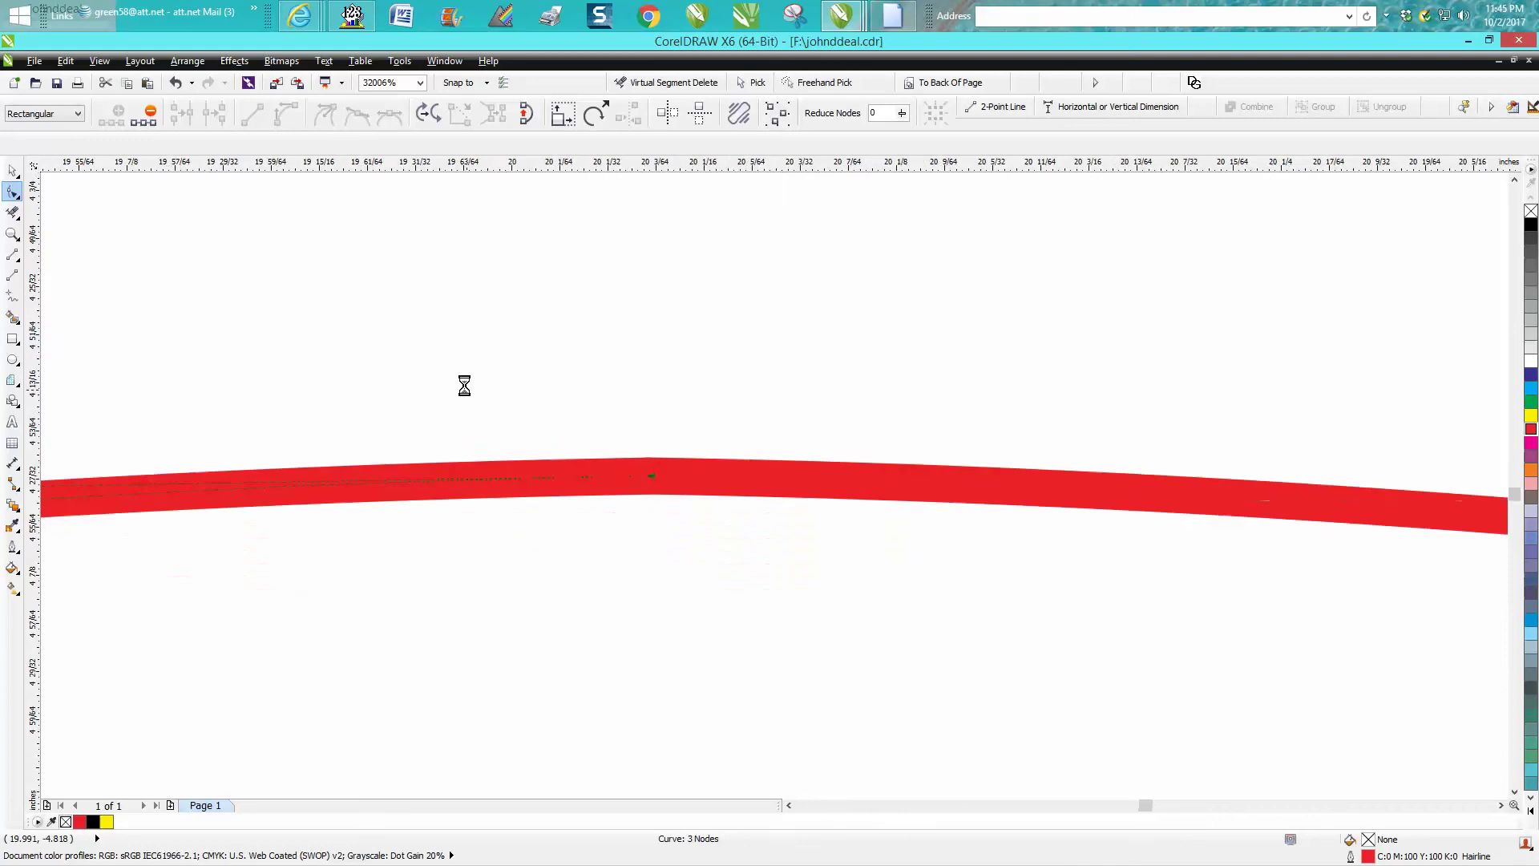
pyautogui.scroll(-1, 441, 379)
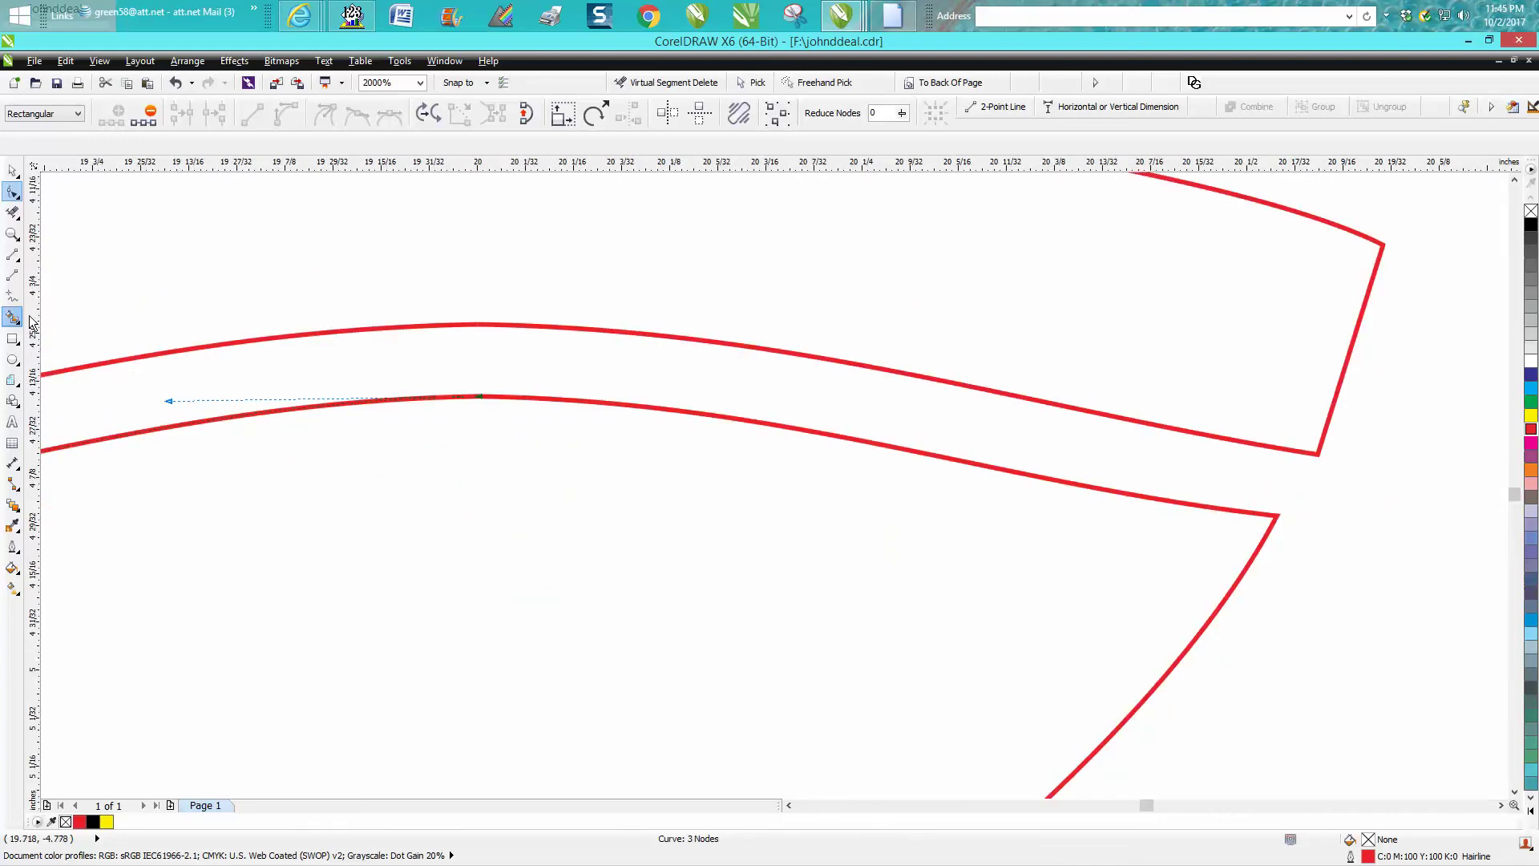
# Smart Fill the two lower abdomen bands and the pointed tip solid black.
pyautogui.click(12, 317)
pyautogui.scroll(-2, 742, 457)
pyautogui.click(676, 331)
pyautogui.click(678, 403)
pyautogui.click(668, 499)
# Select the red helper rectangle framing the abdomen and delete it.
pyautogui.click(12, 170)
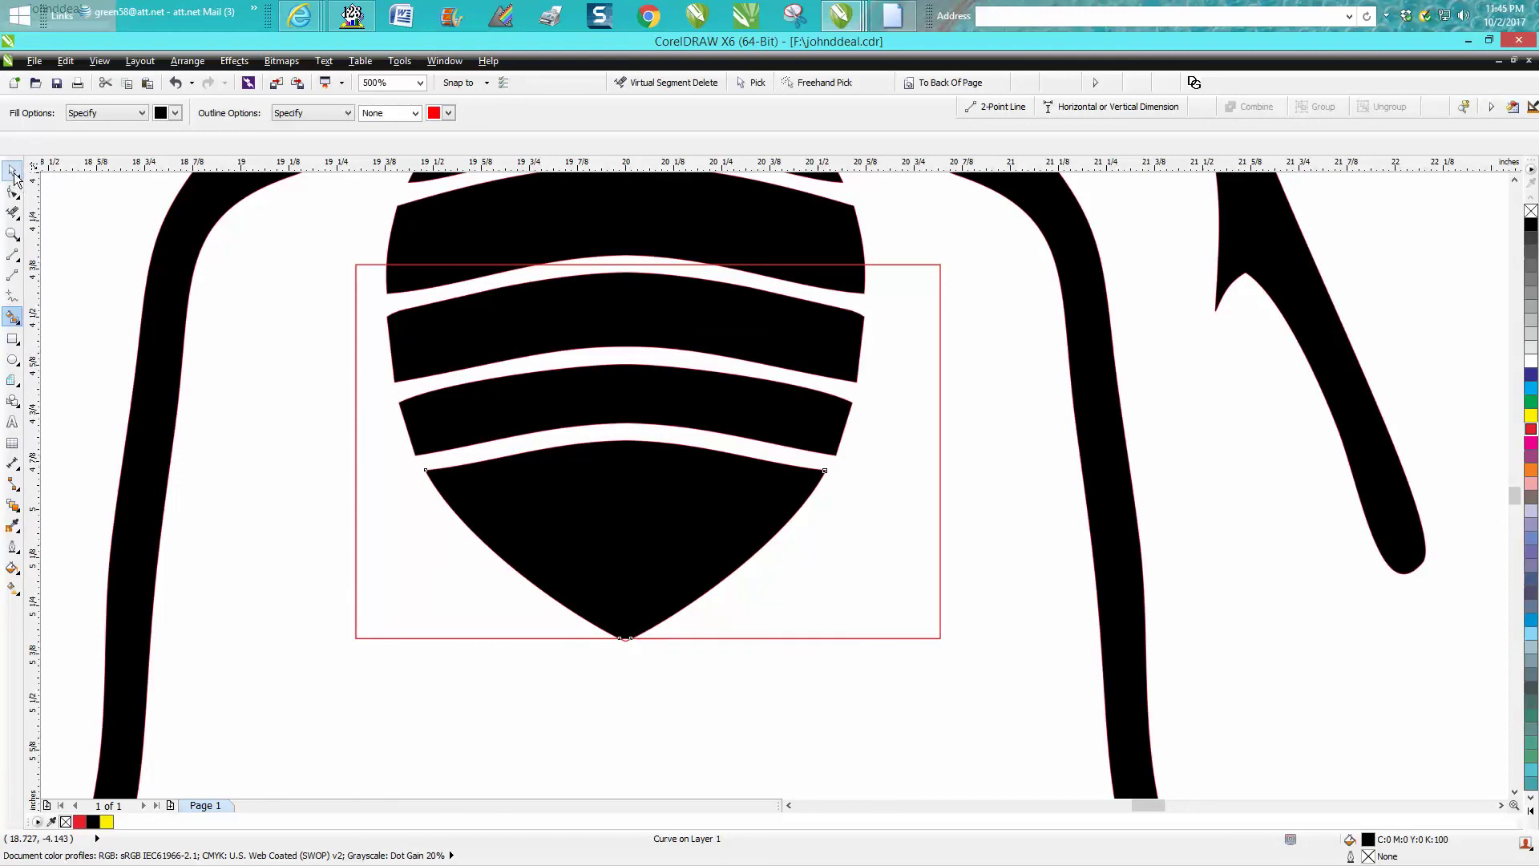
pyautogui.moveTo(381, 268); pyautogui.dragTo(380, 269)
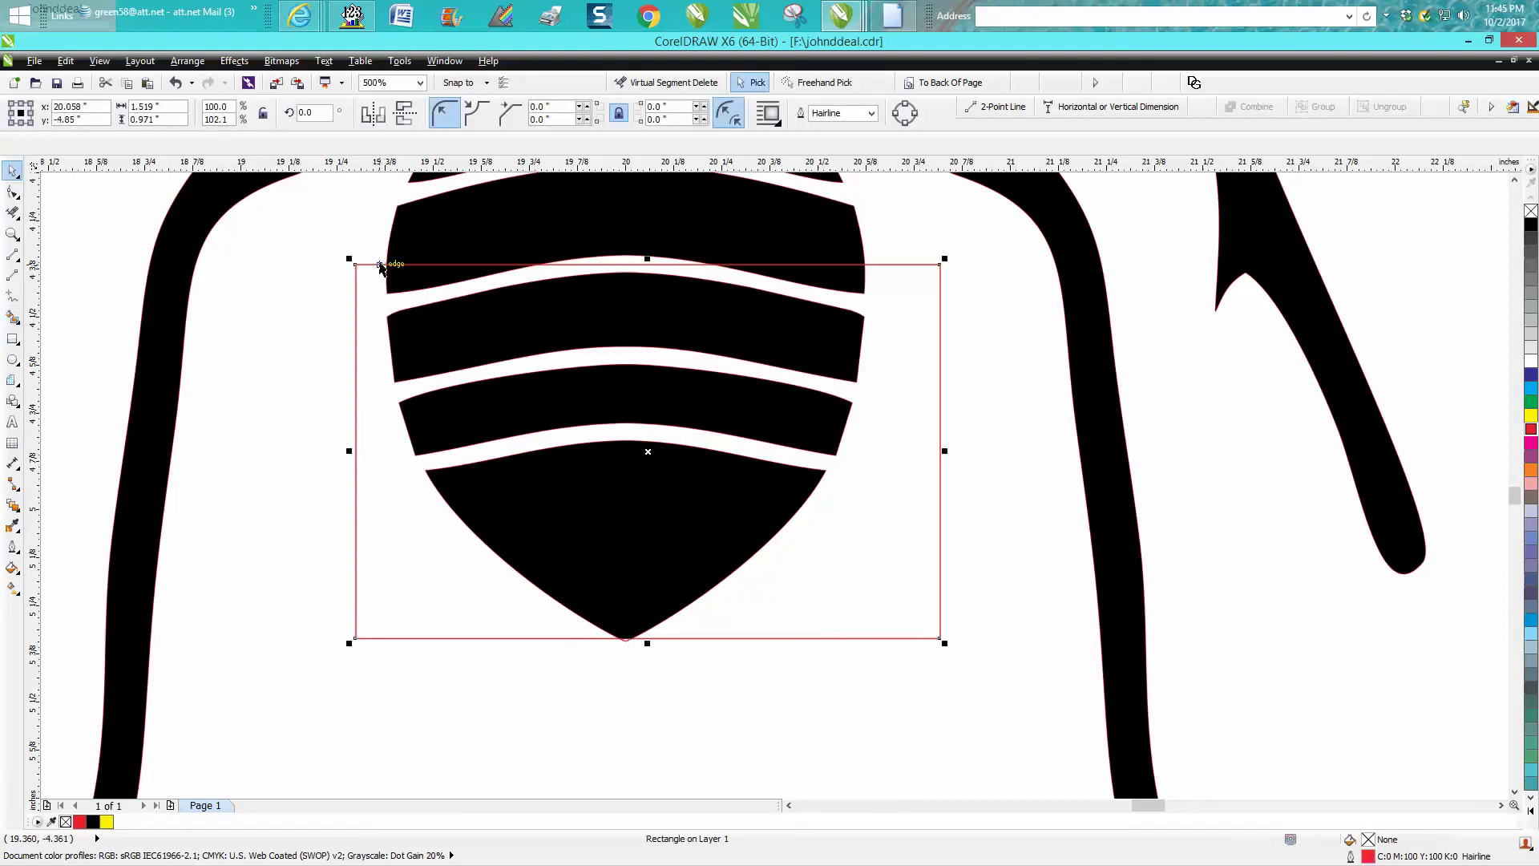
pyautogui.press('Escape')
# Zoom the view to frame the whole wasp, then return to the Pick tool.
pyautogui.scroll(-3, 816, 336)
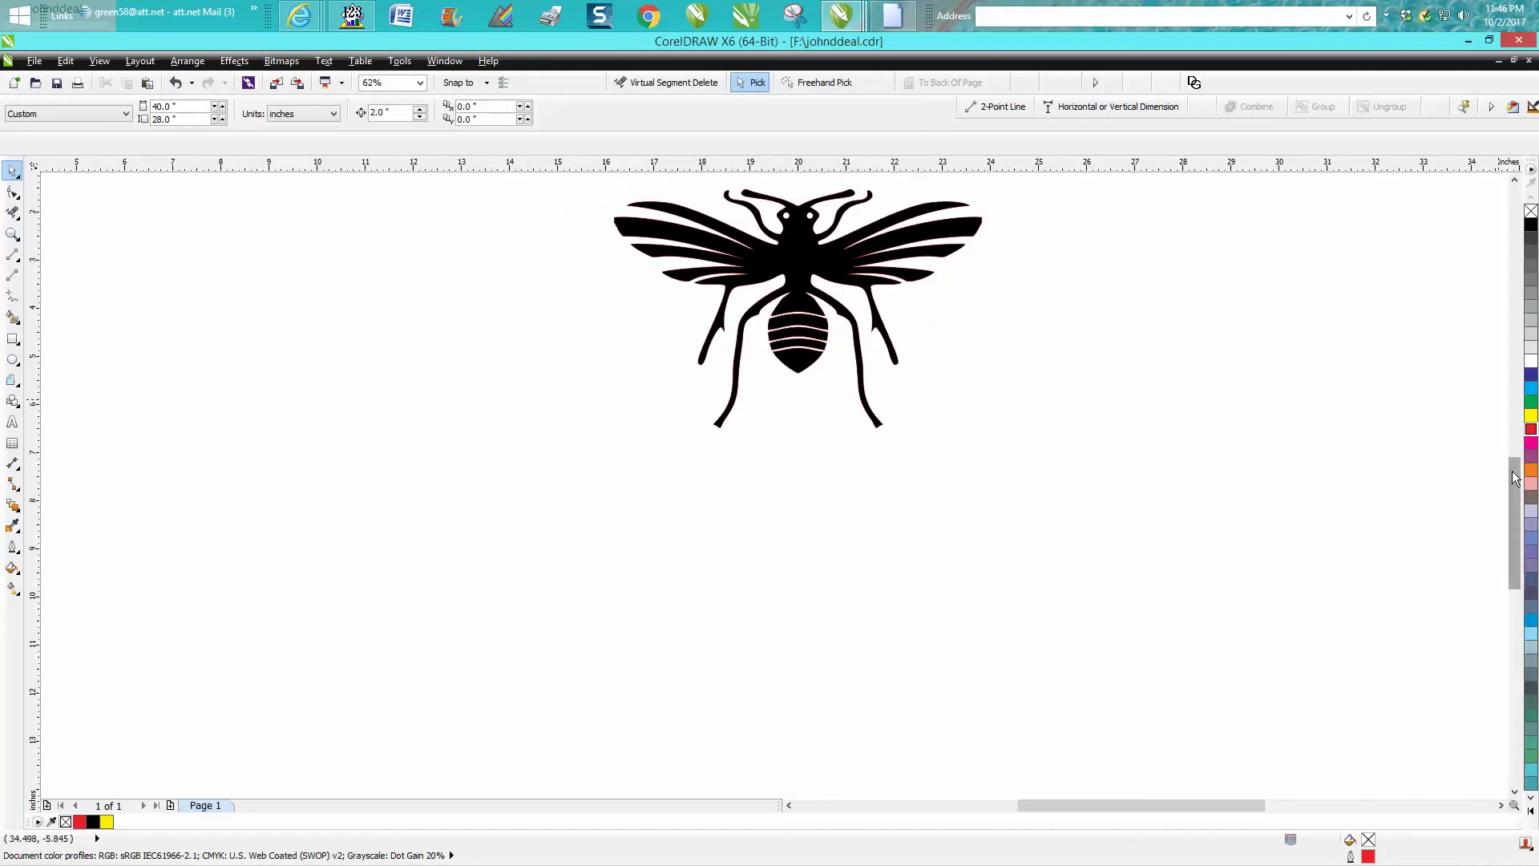
pyautogui.moveTo(1514, 461); pyautogui.dragTo(1513, 441)
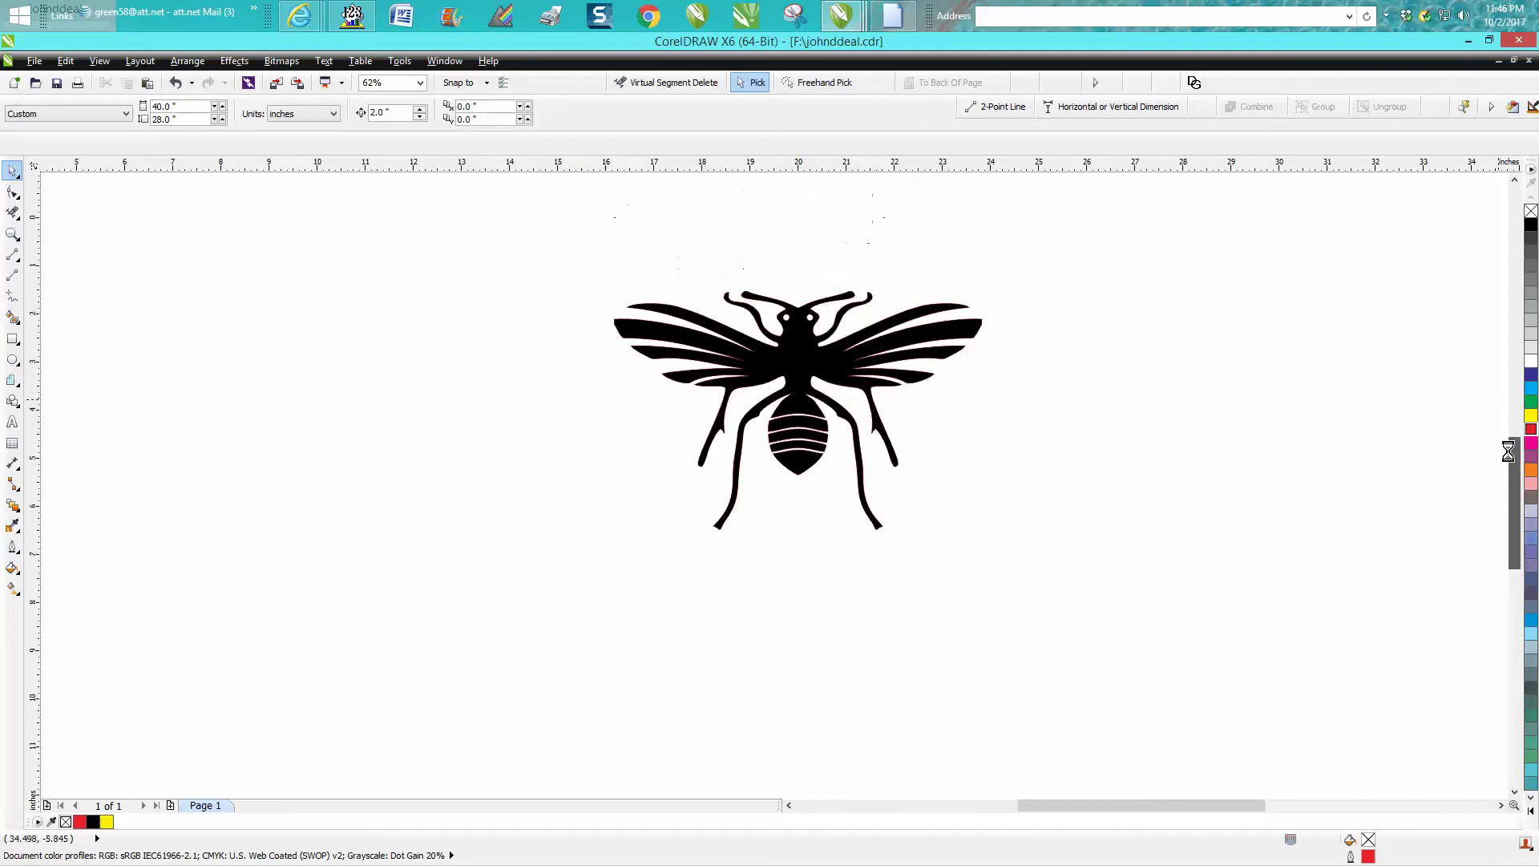
pyautogui.click(12, 233)
pyautogui.moveTo(505, 230); pyautogui.dragTo(1101, 607)
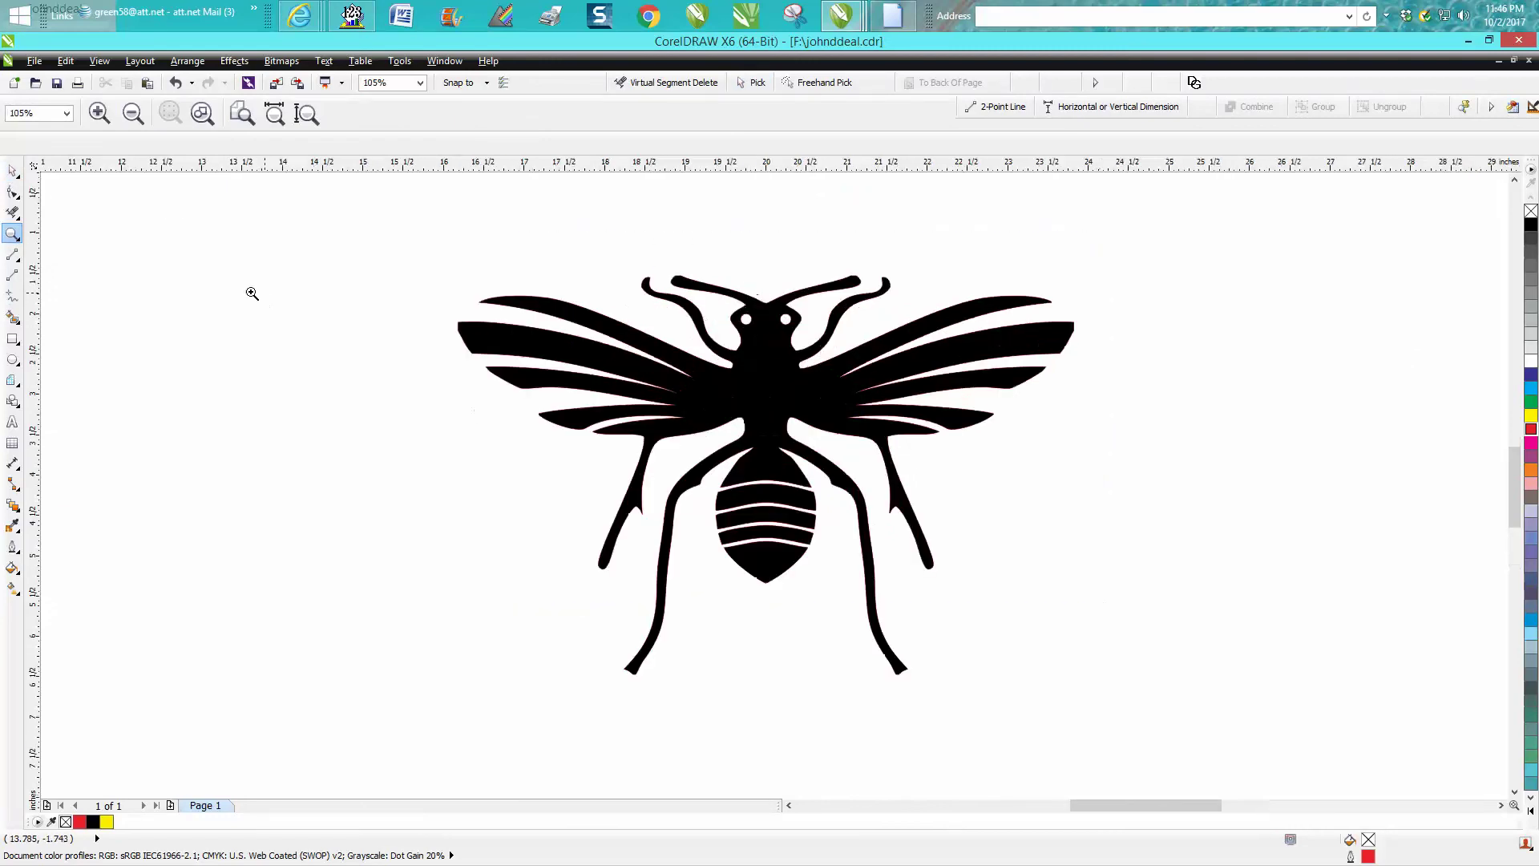
pyautogui.click(12, 170)
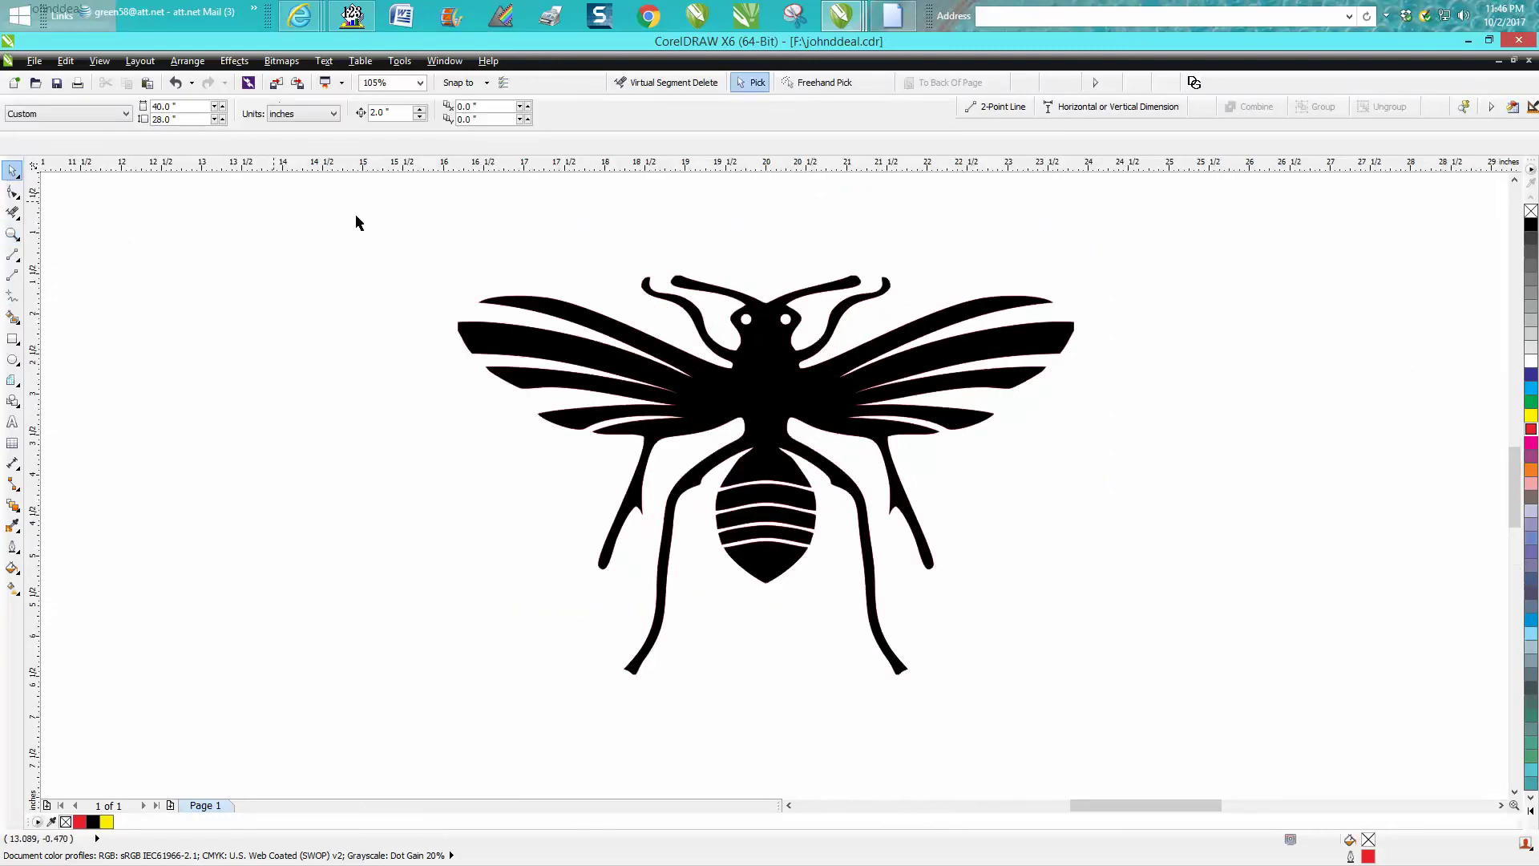
# Strip the outline from all twelve wasp parts while keeping their black fill, then deselect.
pyautogui.moveTo(383, 206); pyautogui.dragTo(1159, 719)
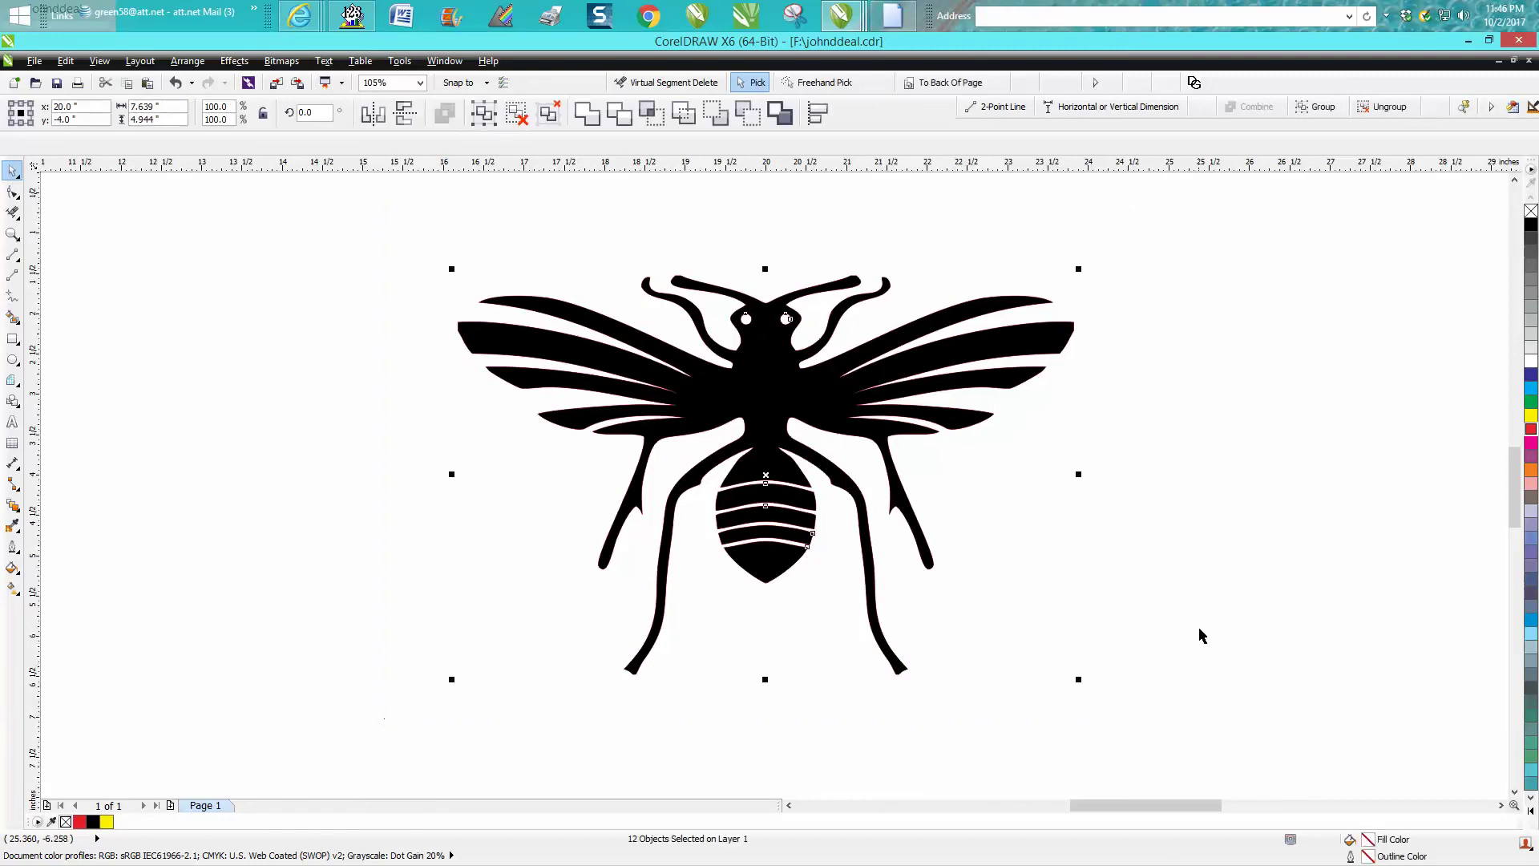
pyautogui.click(1531, 211)
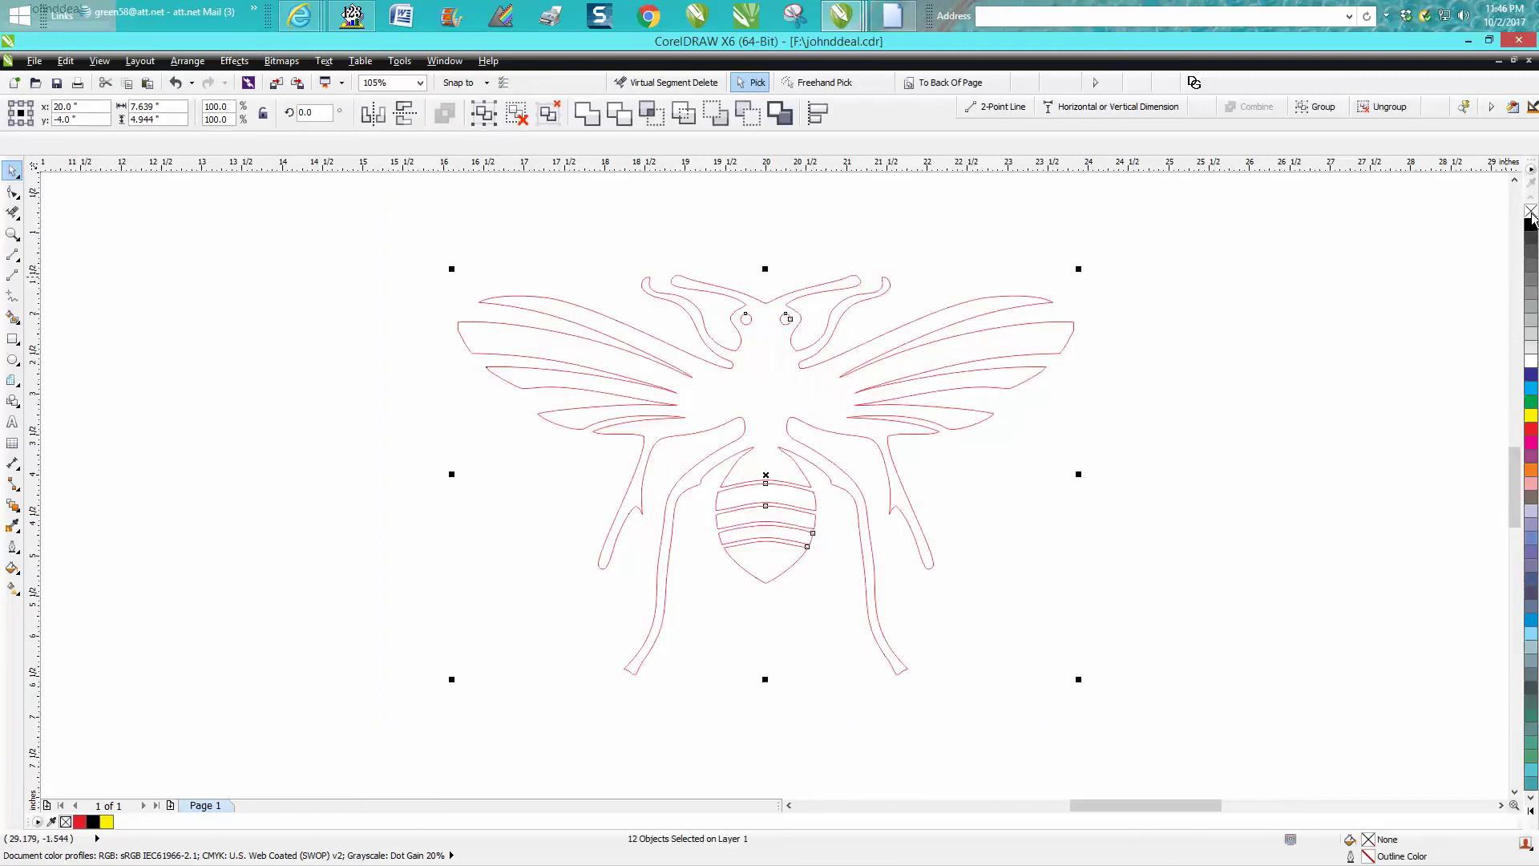
pyautogui.click(176, 83)
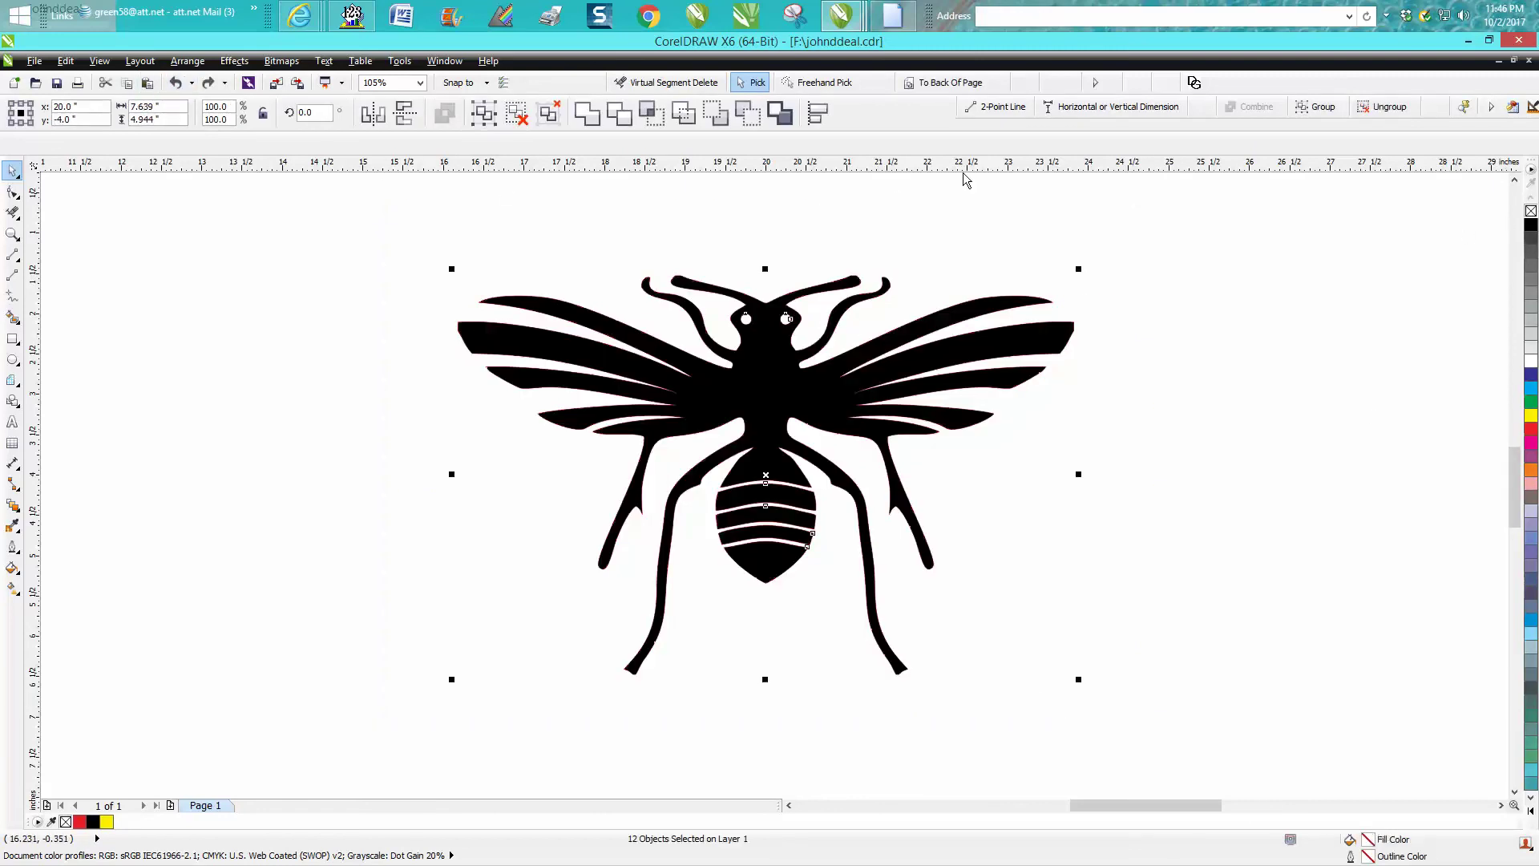
pyautogui.rightClick(1531, 211)
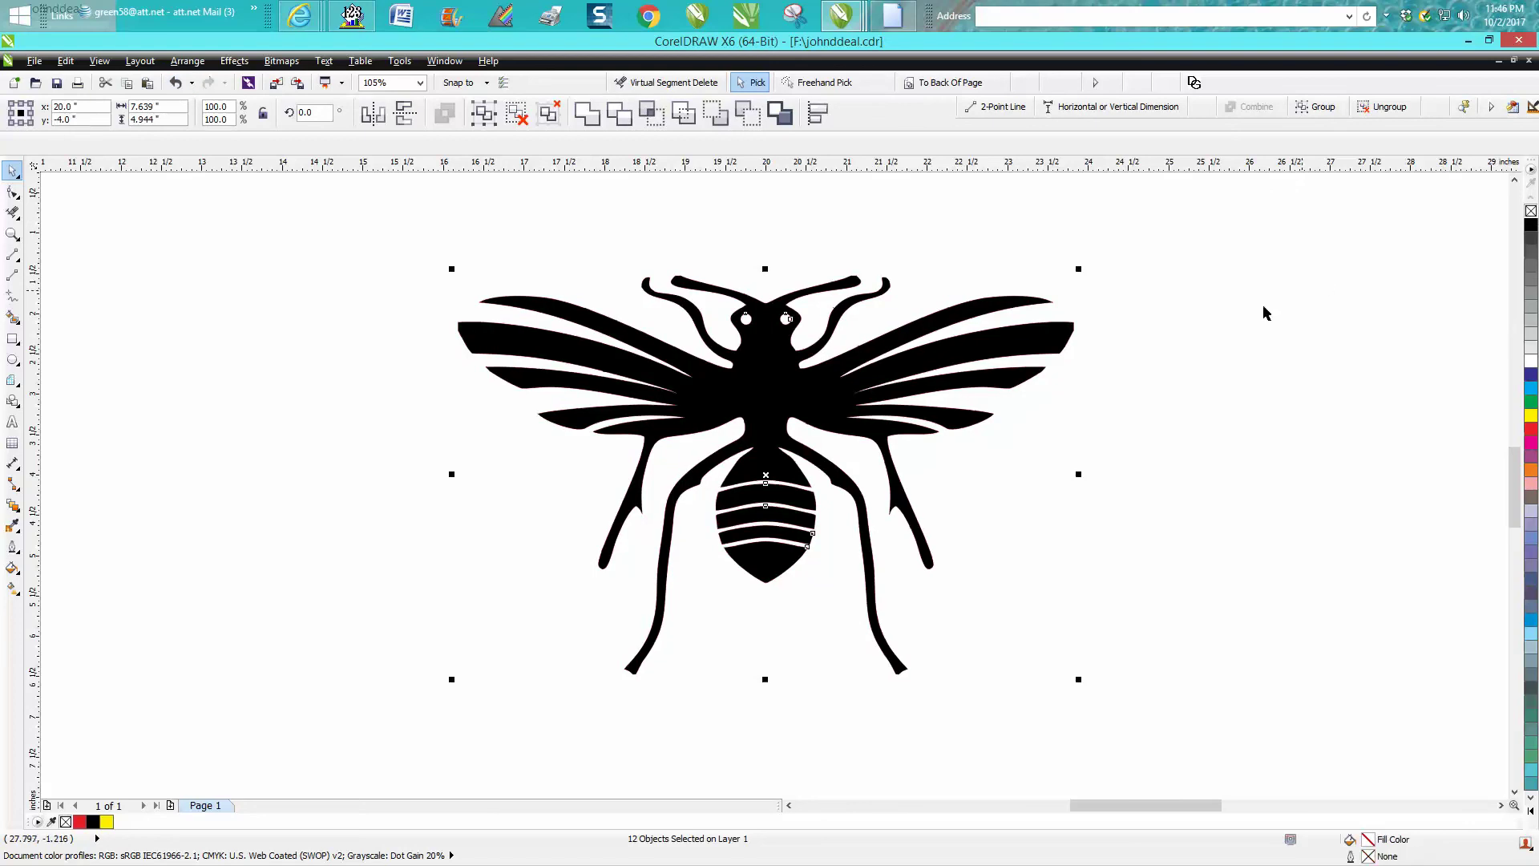
pyautogui.click(1026, 479)
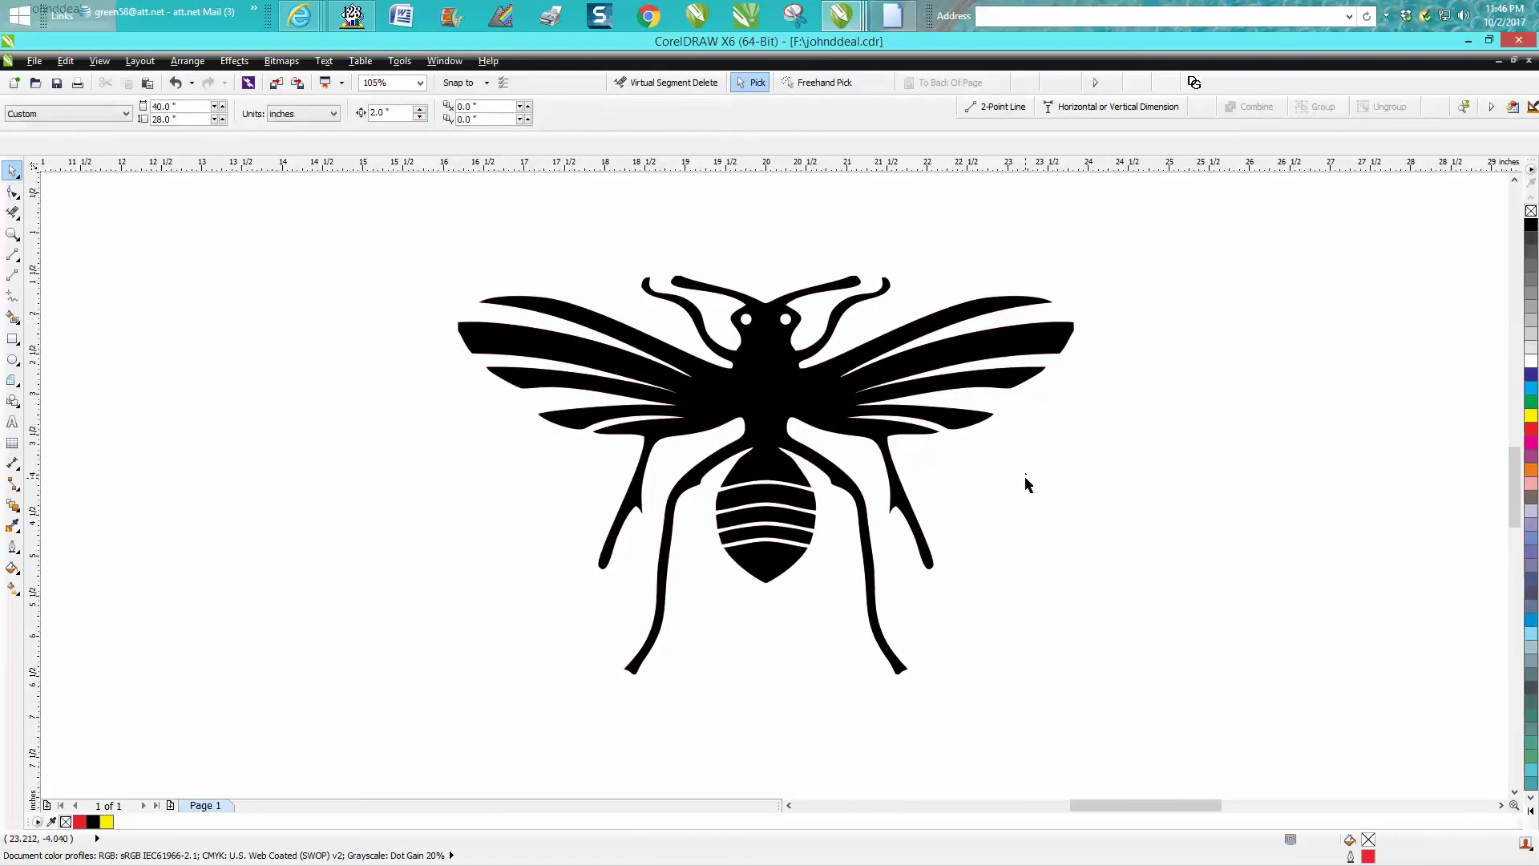
pyautogui.scroll(-2, 1026, 473)
pyautogui.click(13, 339)
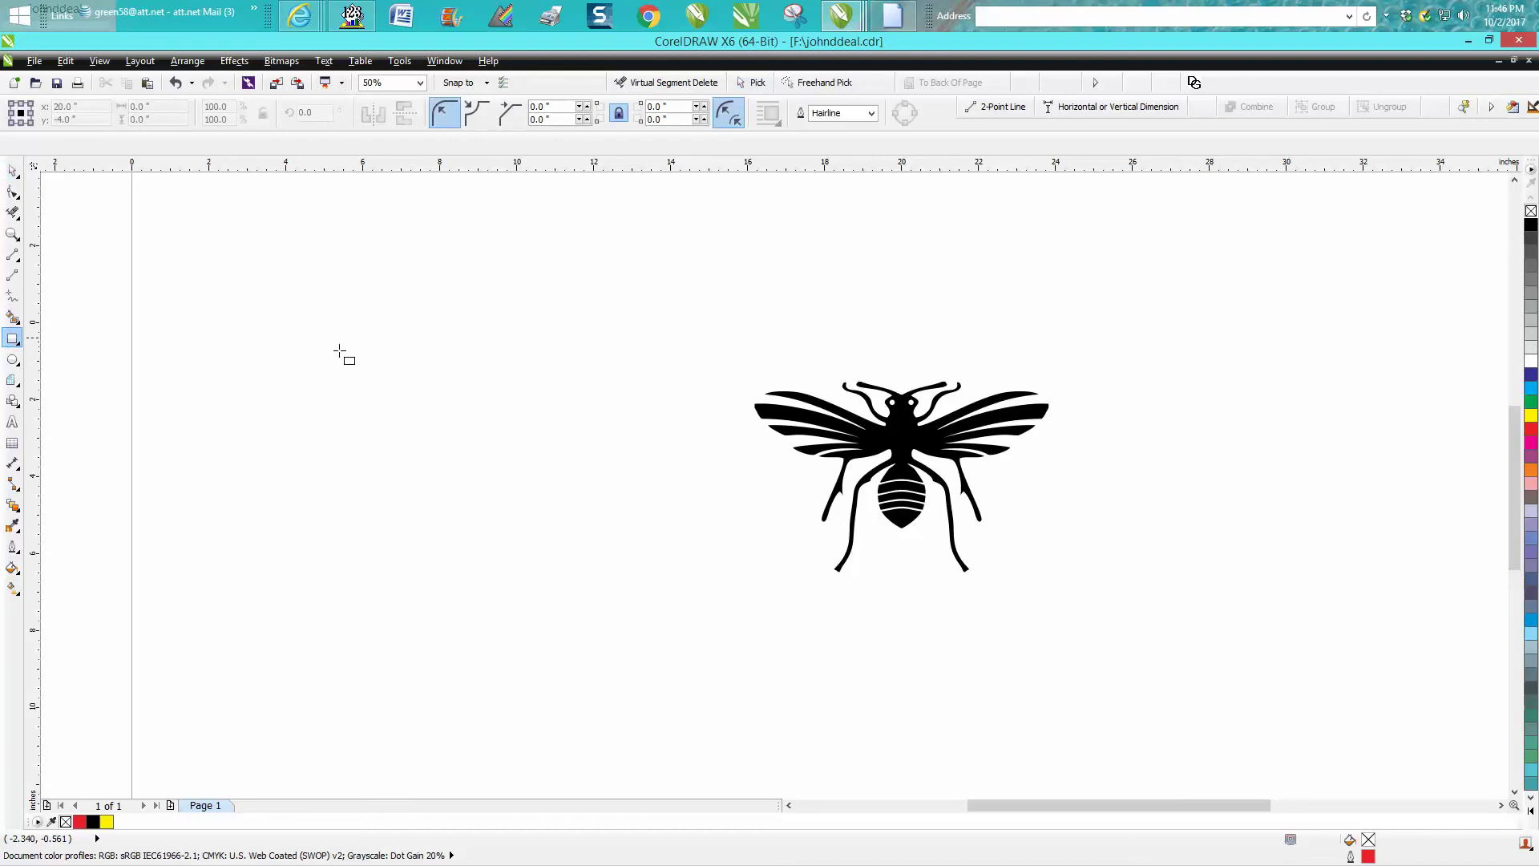
pyautogui.moveTo(489, 354)
pyautogui.mouseDown()
pyautogui.moveTo(780, 530)
pyautogui.moveTo(1139, 598)
pyautogui.mouseUp()
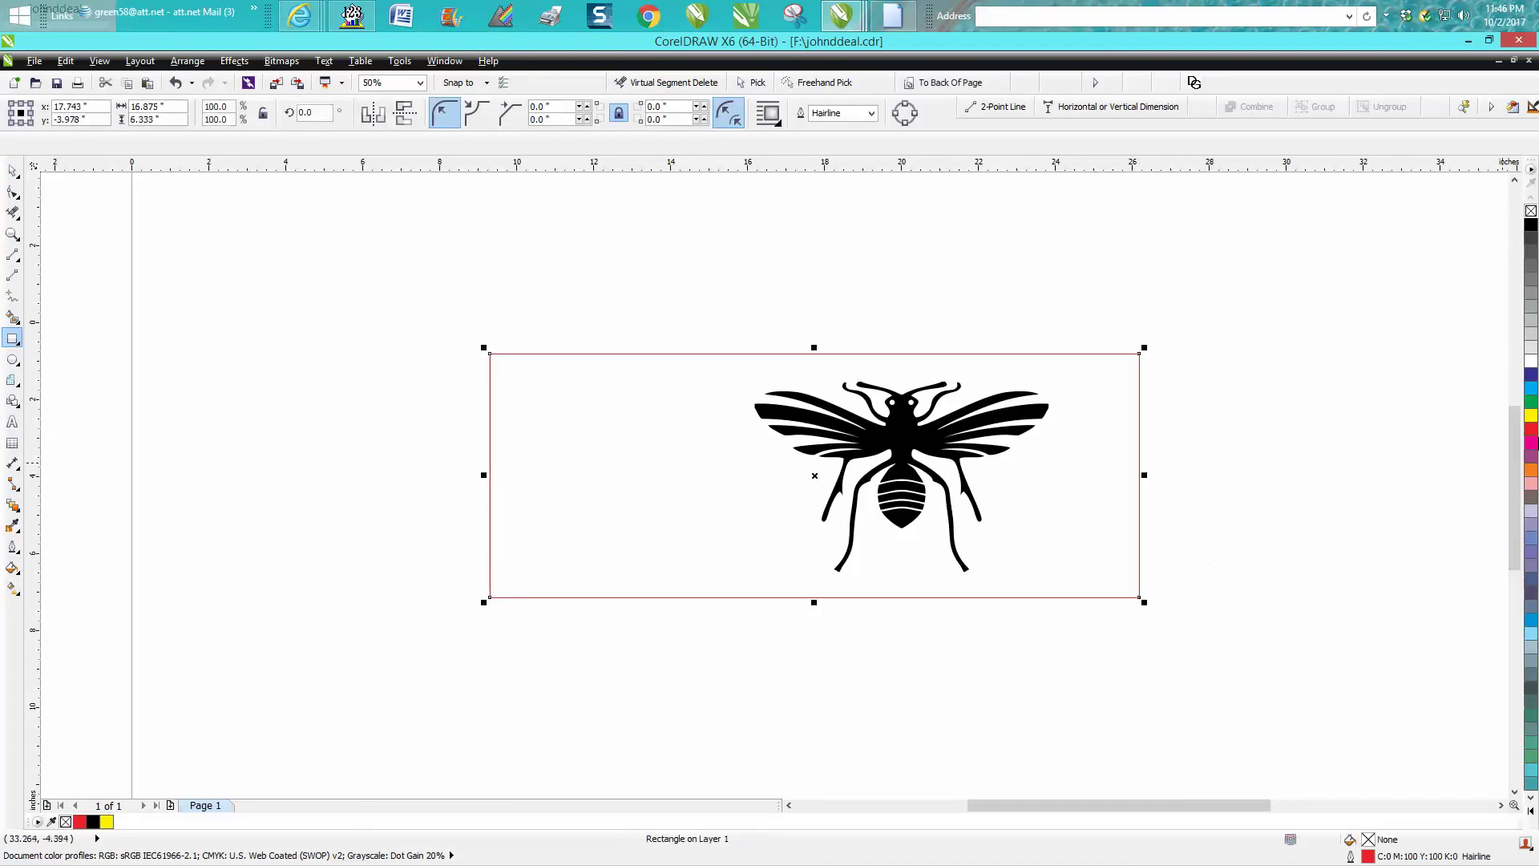
pyautogui.click(1531, 415)
pyautogui.click(948, 83)
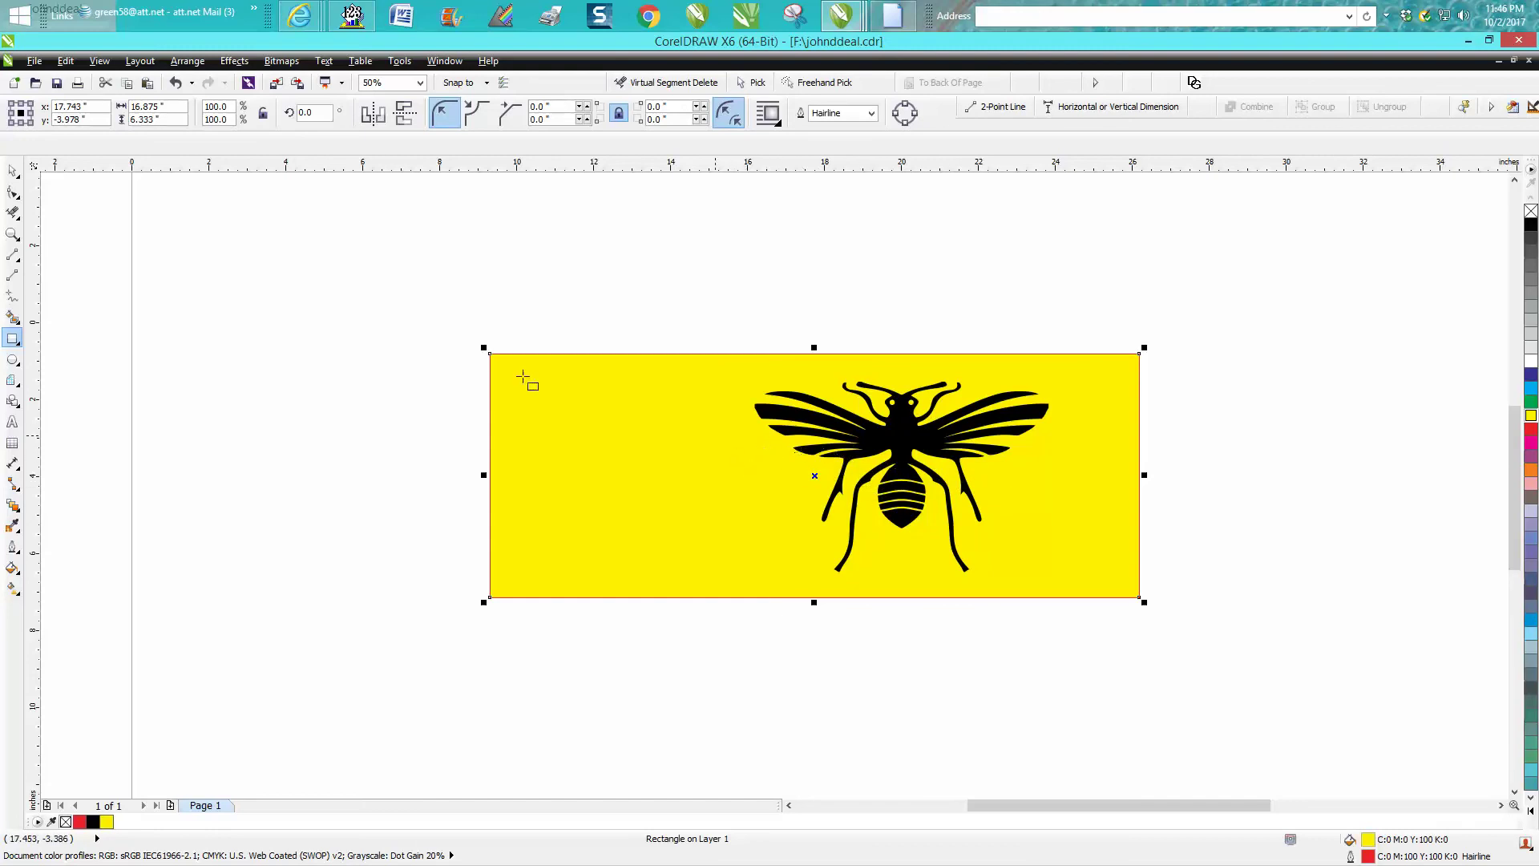
pyautogui.click(13, 171)
pyautogui.click(670, 439)
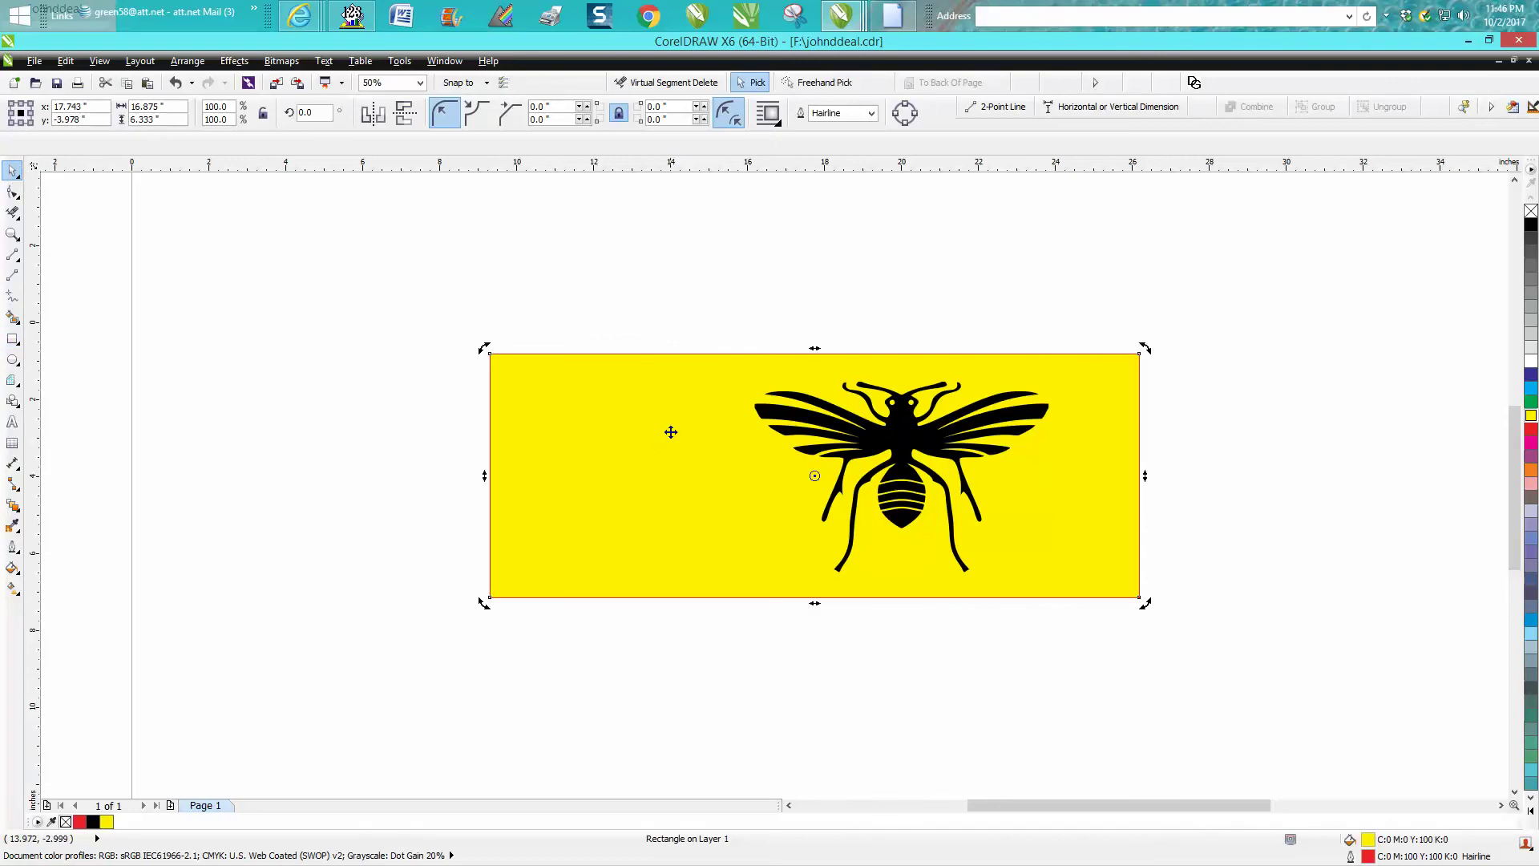
pyautogui.press('Delete')
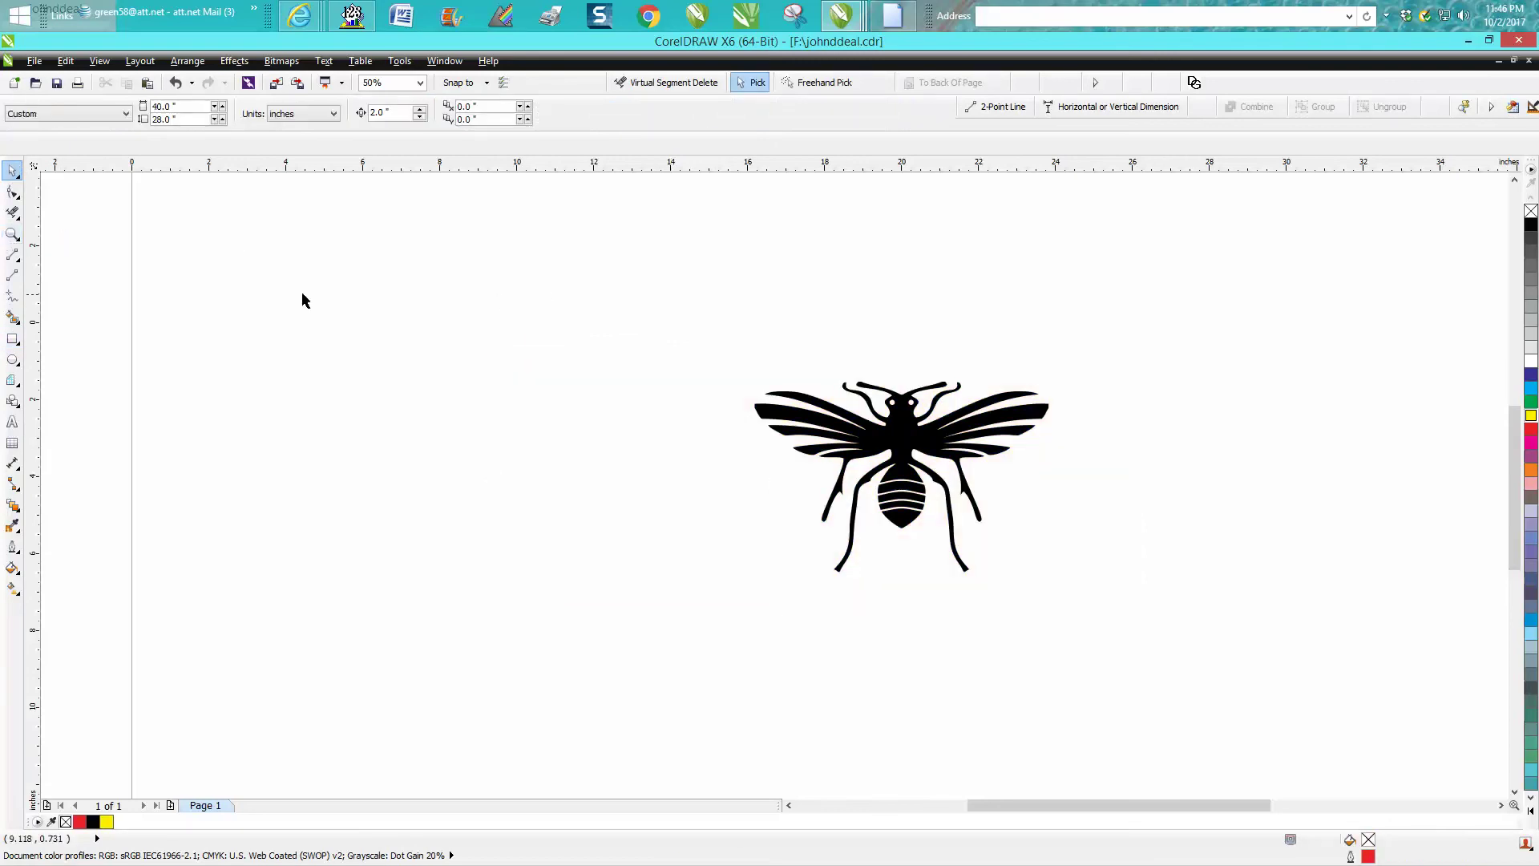
pyautogui.click(10, 234)
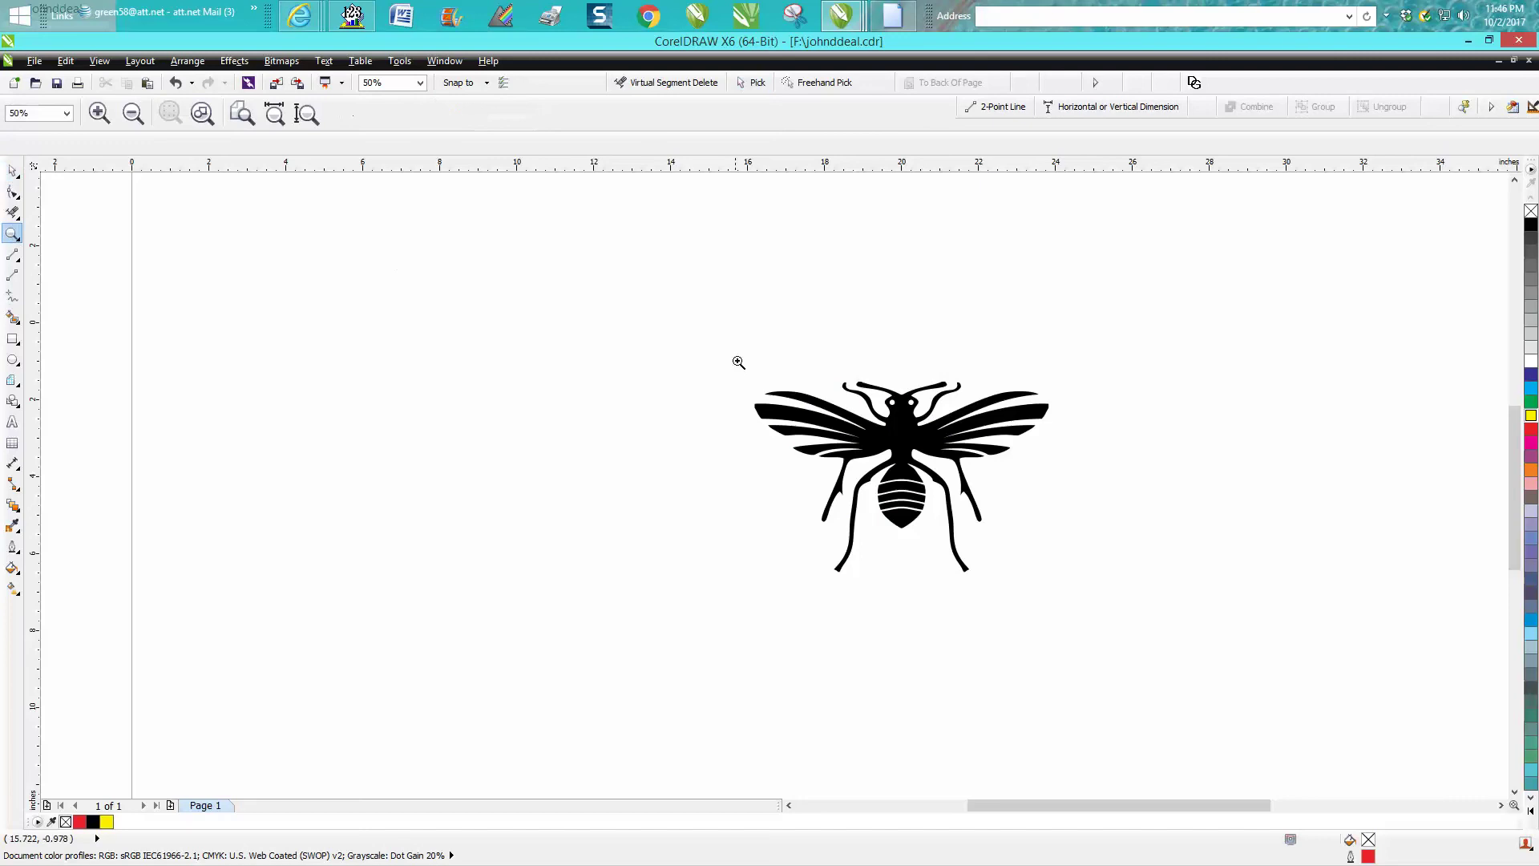
pyautogui.moveTo(797, 391); pyautogui.dragTo(1023, 622)
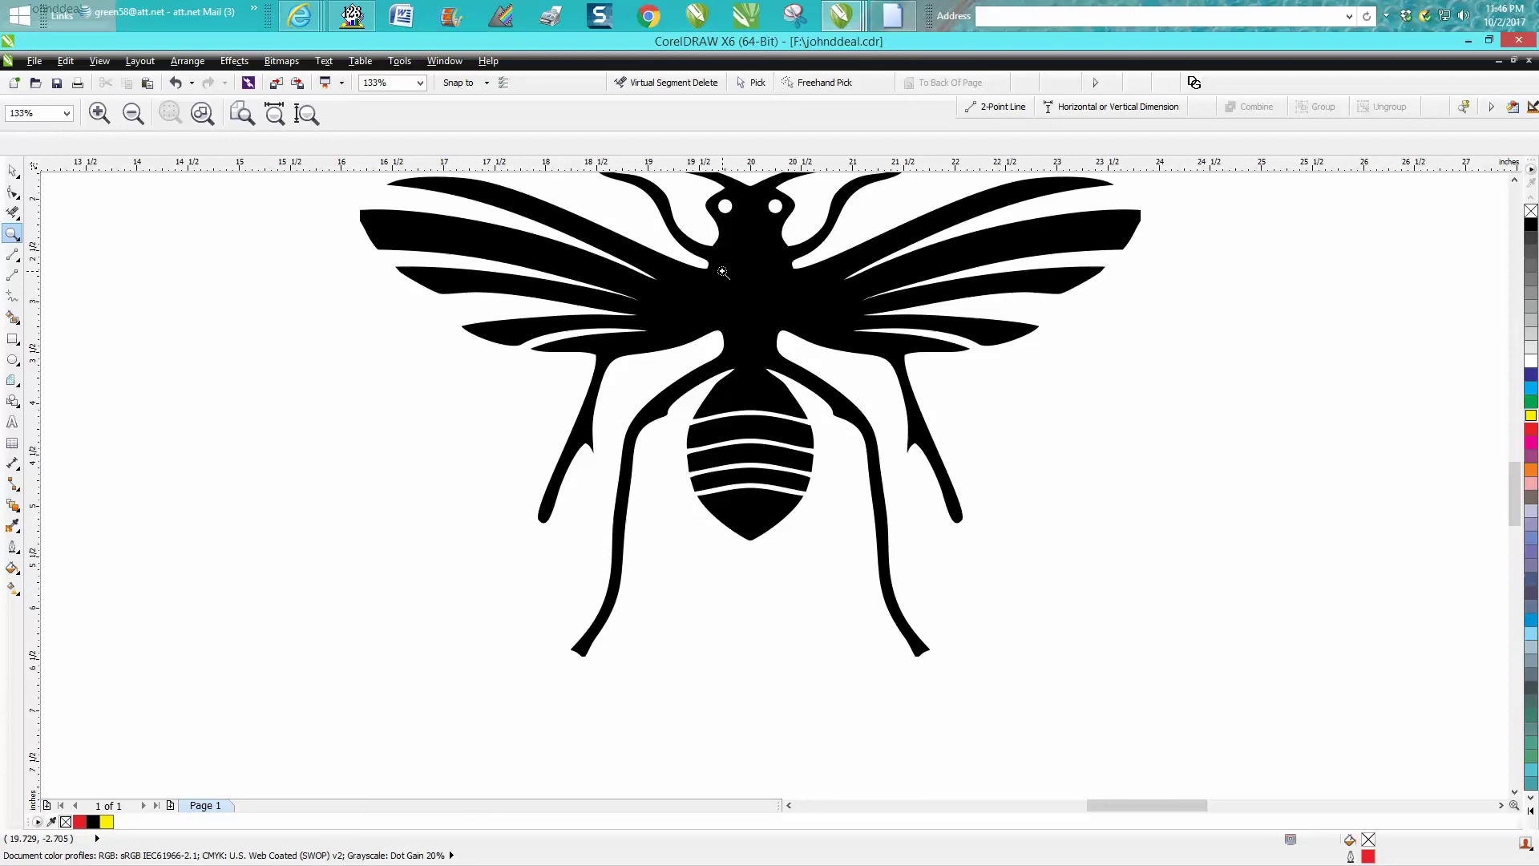
pyautogui.scroll(-2, 767, 338)
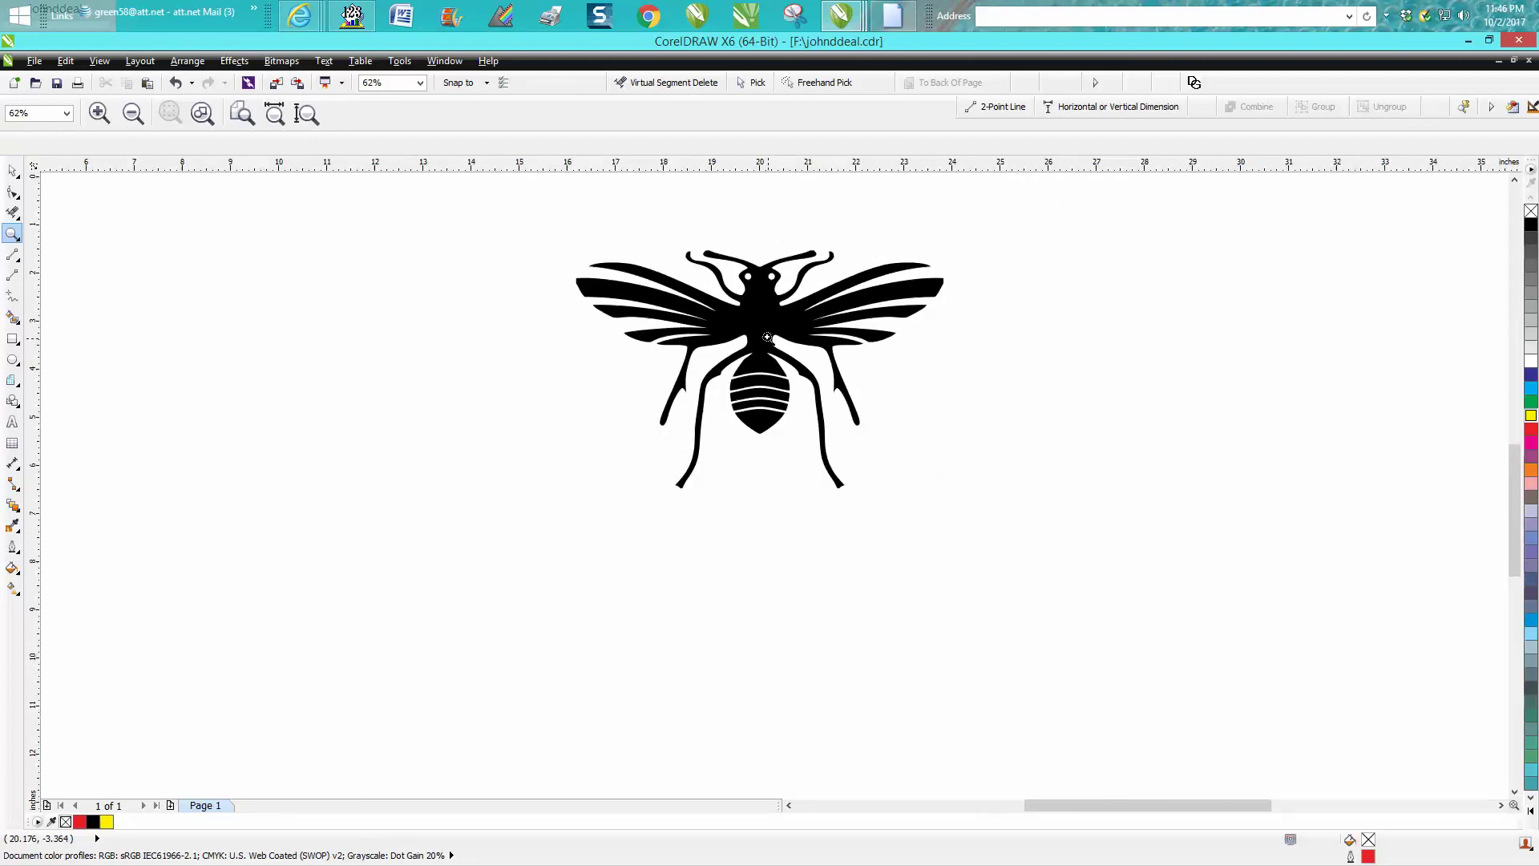